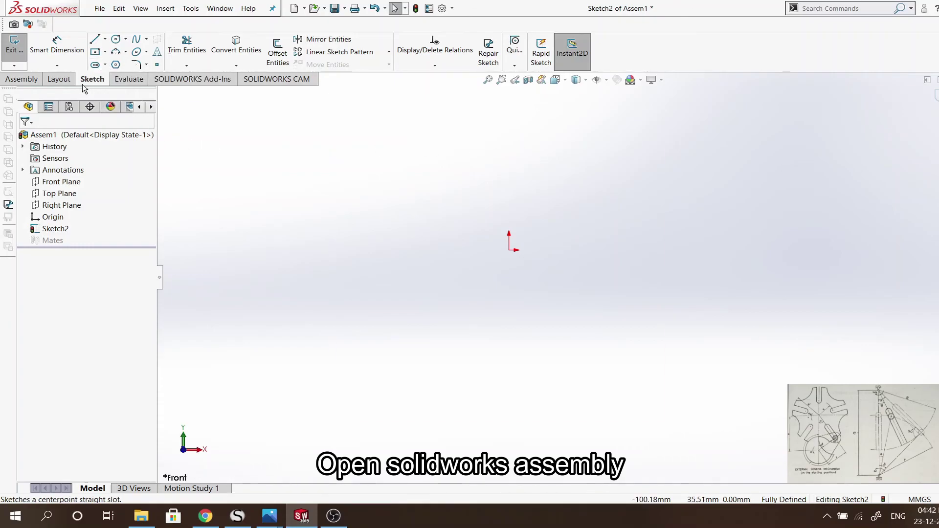
On the Front Plane, draw a vertical line through the origin
{"action": "left_click", "coordinate": [59, 182]}
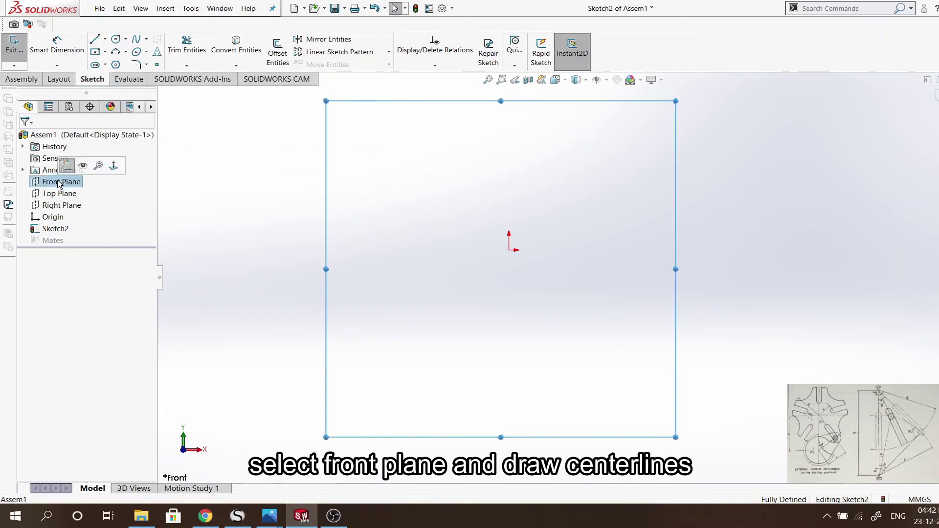
{"action": "left_click", "coordinate": [181, 104]}
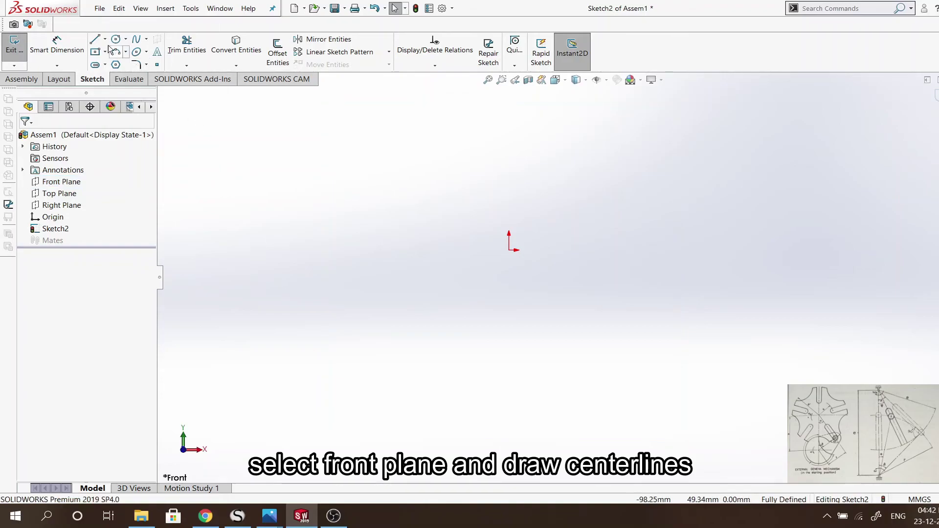
{"action": "left_click", "coordinate": [104, 40]}
{"action": "left_click", "coordinate": [113, 52]}
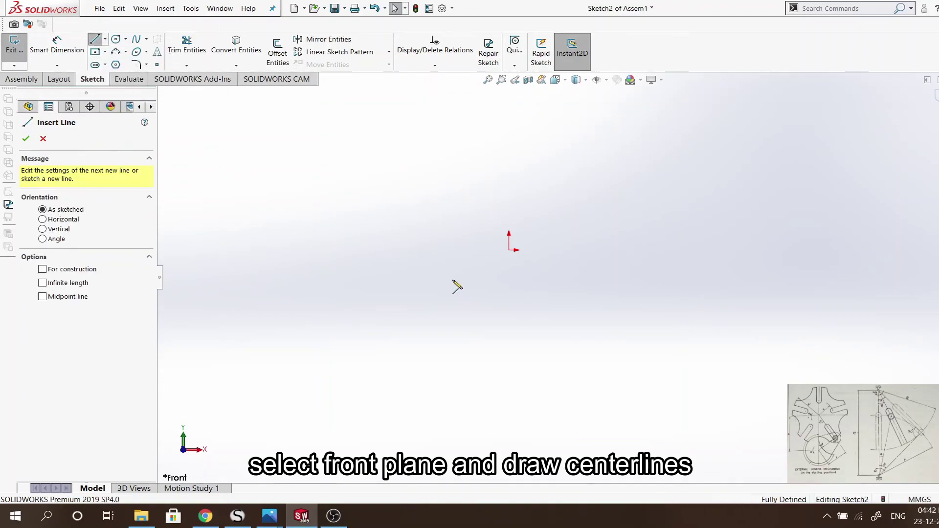
{"action": "left_click", "coordinate": [509, 249]}
{"action": "left_click", "coordinate": [509, 162]}
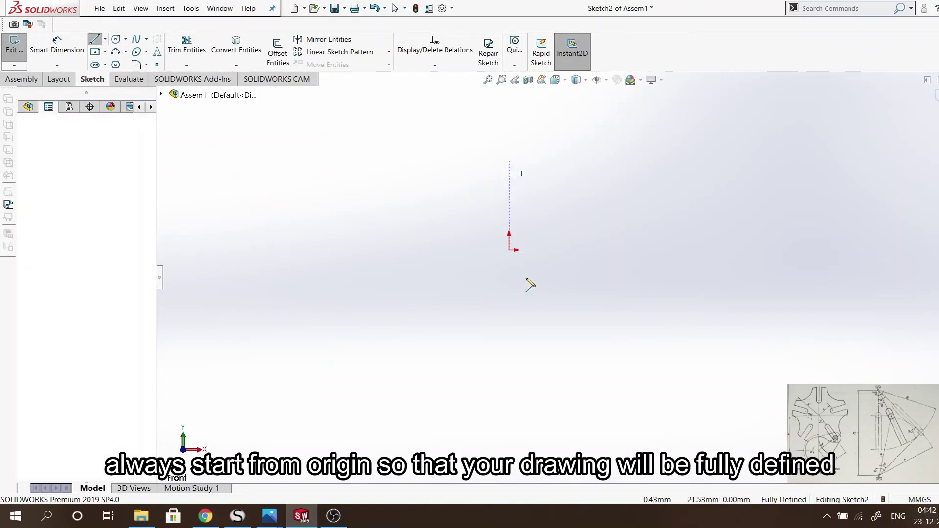
{"action": "left_click", "coordinate": [509, 452]}
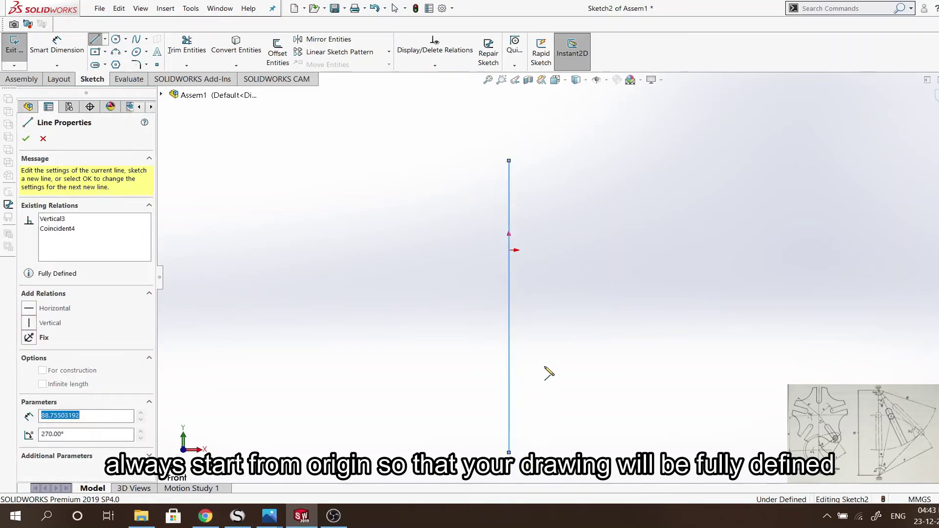
{"action": "left_click", "coordinate": [509, 307]}
{"action": "key", "text": "Escape"}
Draw horizontal lines through the origin and lower down, then make all three lines construction
{"action": "left_click", "coordinate": [95, 40]}
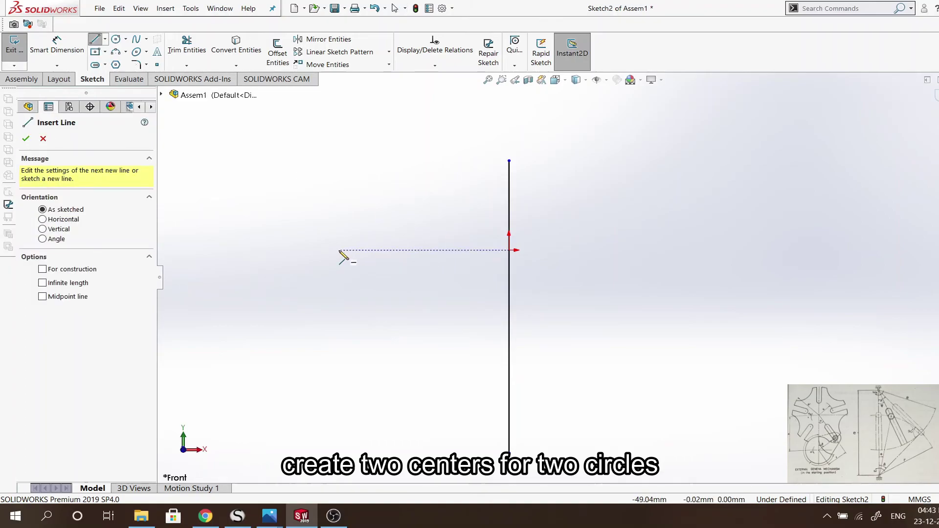
{"action": "left_click_drag", "start_coordinate": [339, 250], "coordinate": [711, 250]}
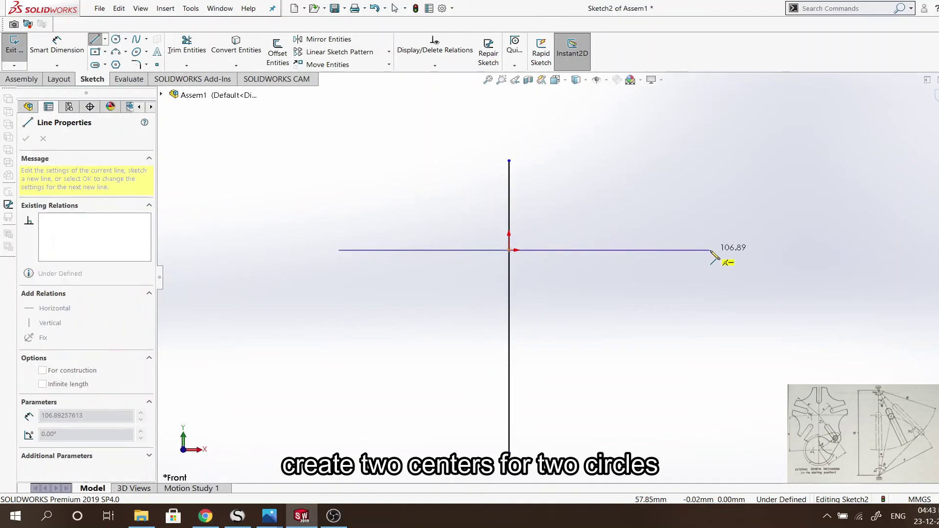
{"action": "key", "text": "Escape"}
{"action": "left_click", "coordinate": [95, 40]}
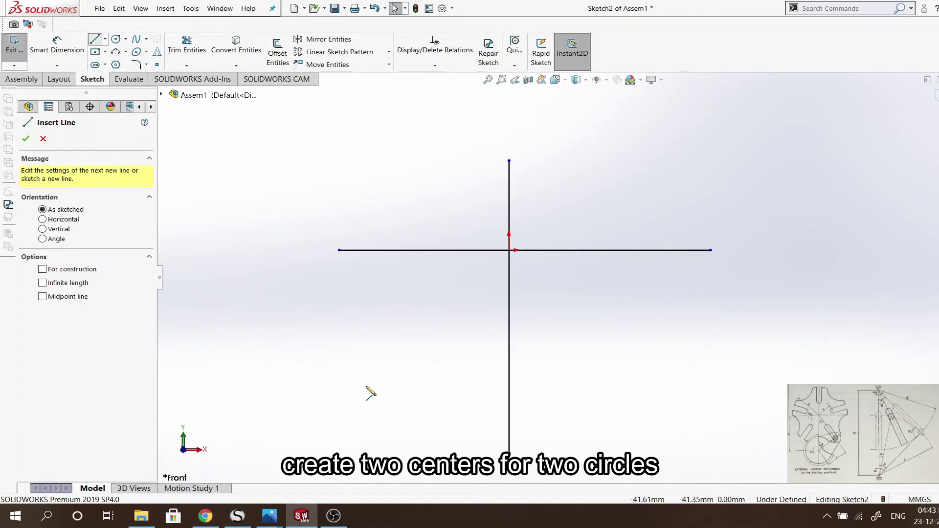
{"action": "left_click_drag", "start_coordinate": [339, 400], "coordinate": [714, 404]}
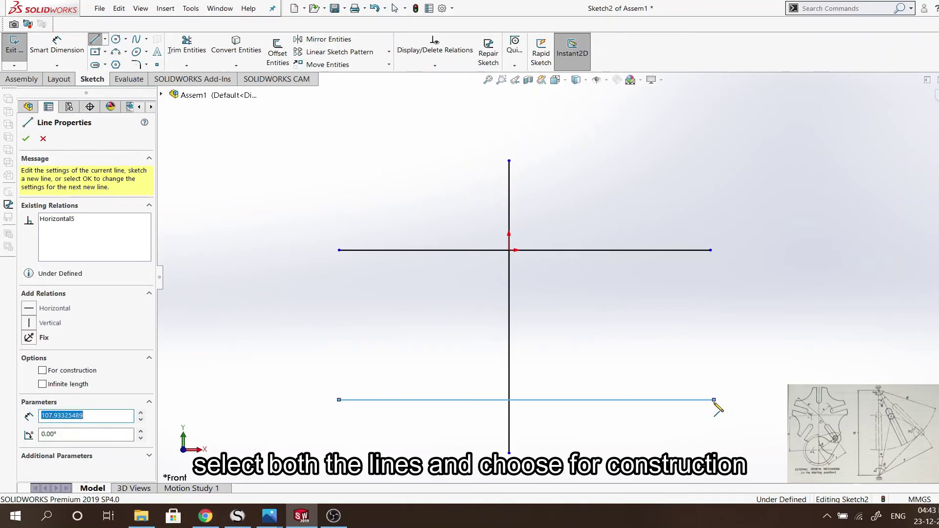
{"action": "key", "text": "Escape"}
{"action": "left_click_drag", "start_coordinate": [586, 430], "coordinate": [474, 227]}
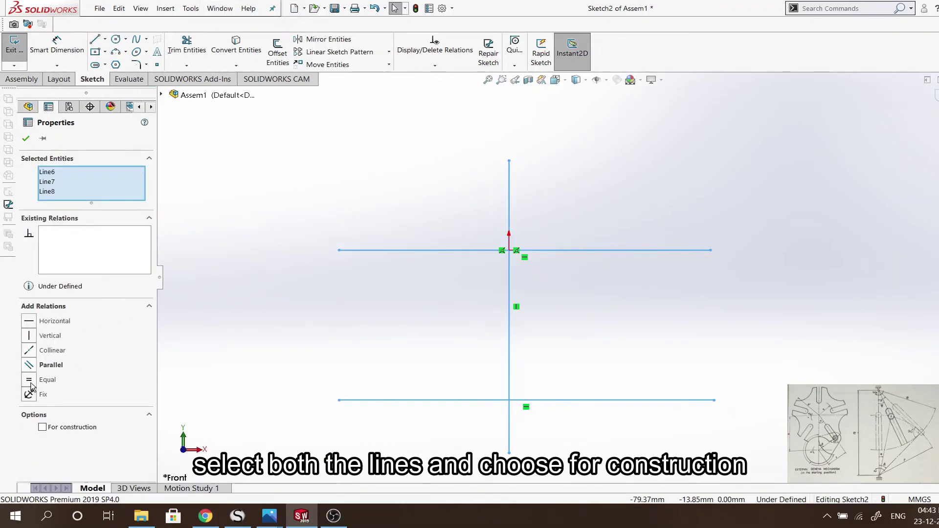
{"action": "left_click", "coordinate": [43, 427]}
Dimension the two horizontal centrelines 50 apart
{"action": "left_click", "coordinate": [257, 345]}
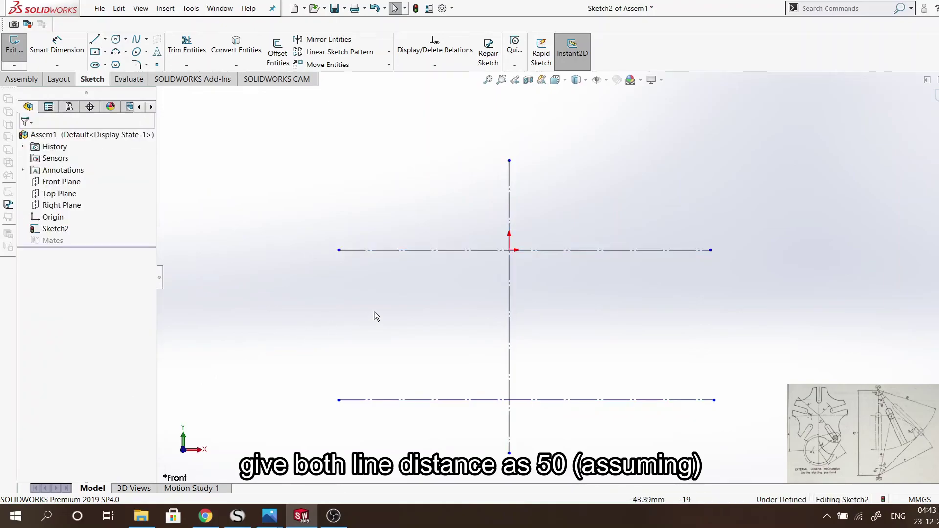
{"action": "scroll", "coordinate": [572, 274], "scroll_direction": "up", "scroll_amount": 2}
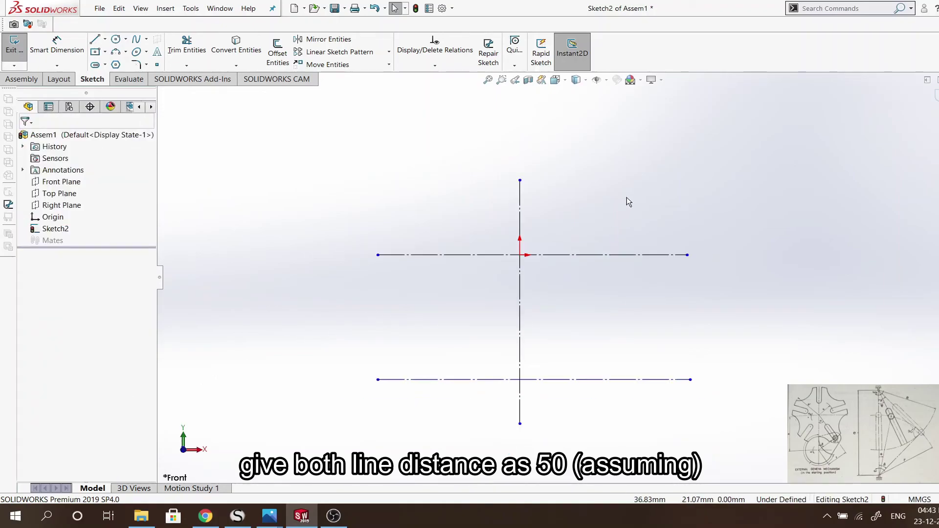
{"action": "left_click", "coordinate": [52, 46]}
{"action": "left_click", "coordinate": [416, 255]}
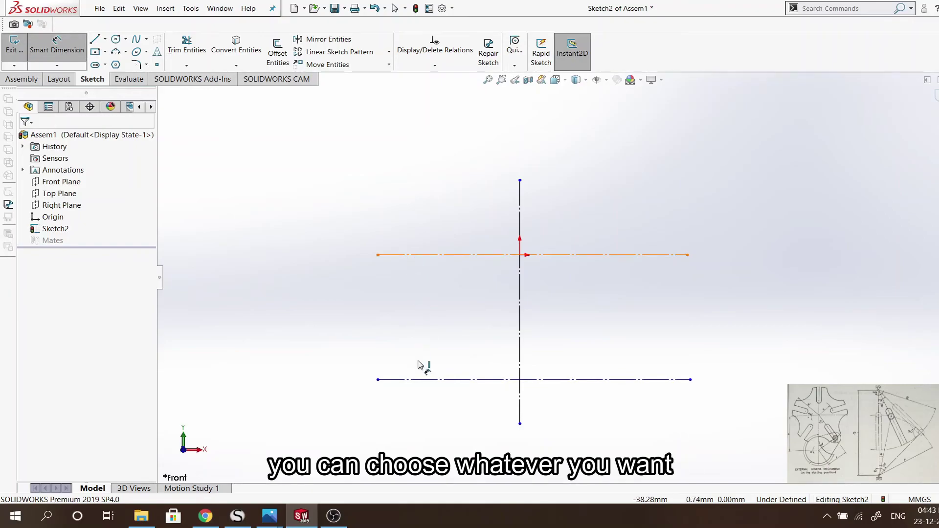
{"action": "left_click", "coordinate": [421, 379]}
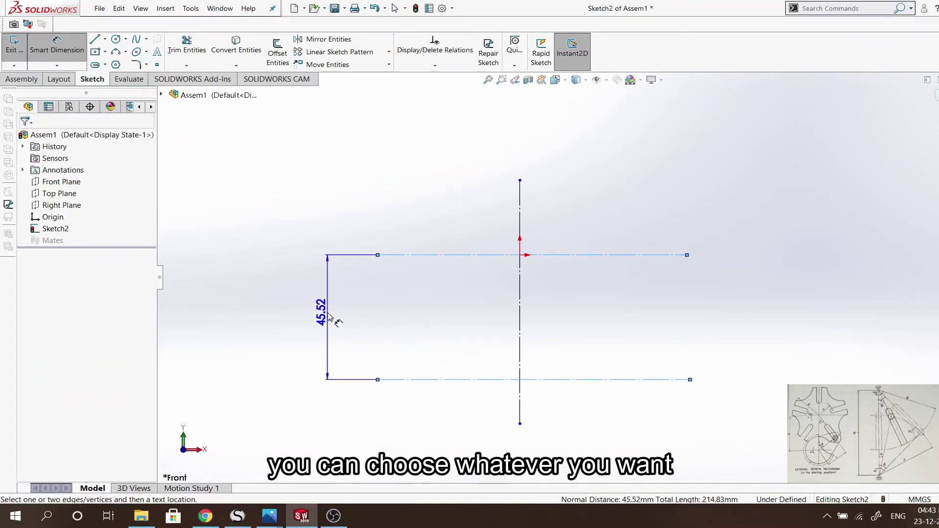
{"action": "left_click", "coordinate": [328, 317]}
{"action": "type", "text": "50"}
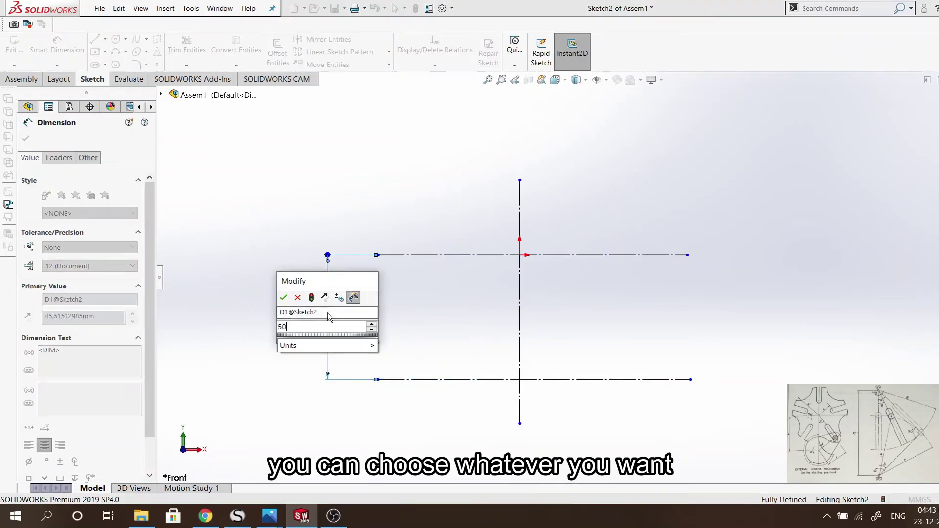
{"action": "key", "text": "Return"}
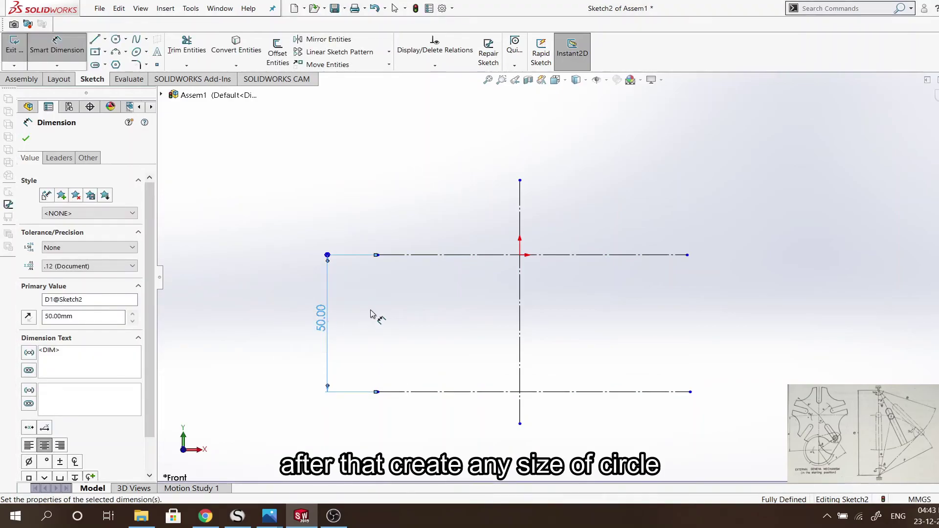
{"action": "left_click", "coordinate": [373, 315]}
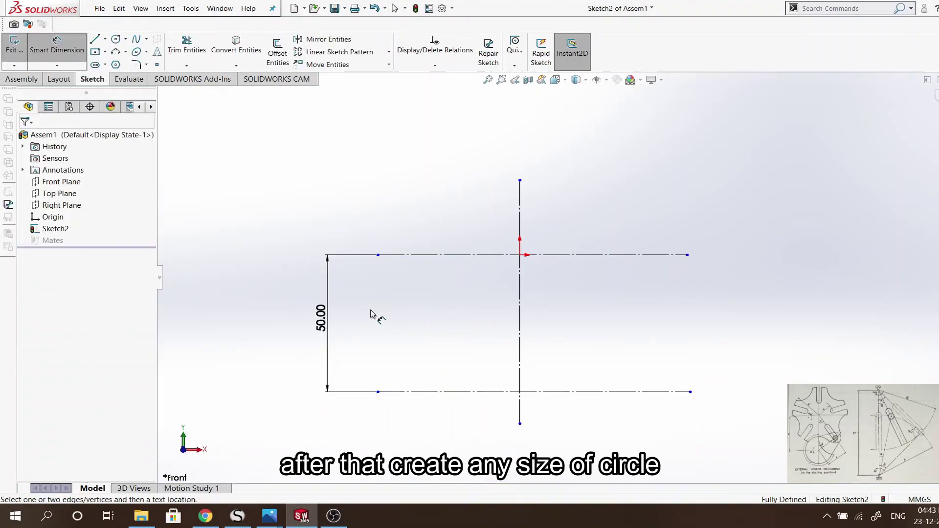
Draw a circle centred where the lower centreline crosses the vertical one
{"action": "left_click", "coordinate": [116, 40]}
{"action": "left_click", "coordinate": [520, 392]}
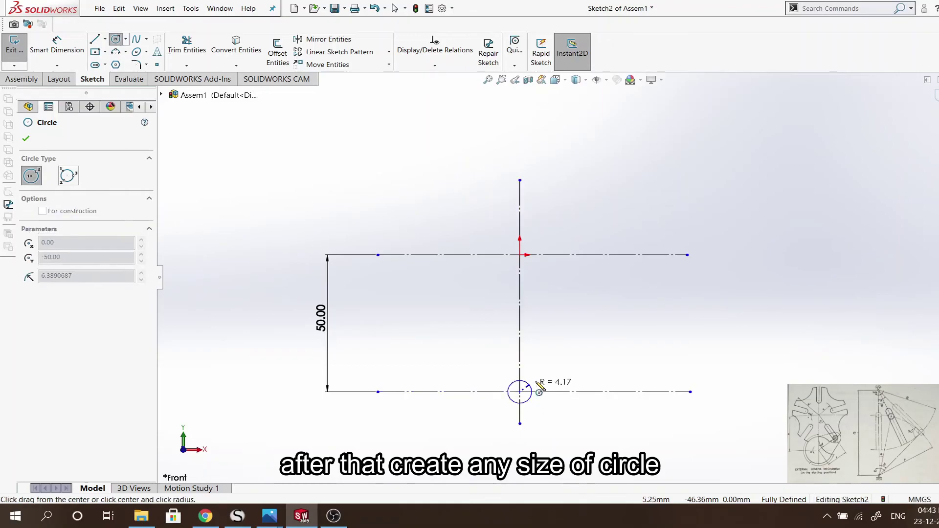
{"action": "left_click", "coordinate": [540, 387]}
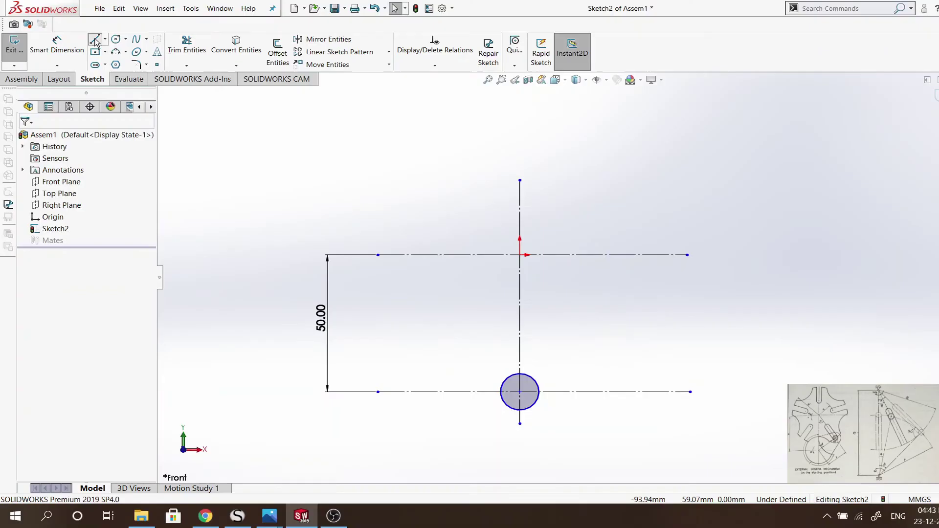
Draw a slanted line from the origin down to the right
{"action": "key", "text": "l"}
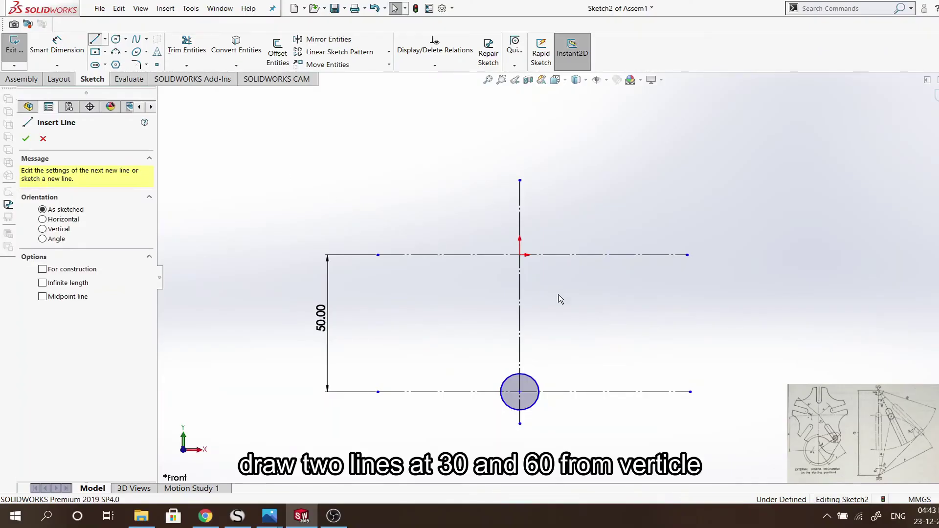
{"action": "left_click", "coordinate": [520, 255]}
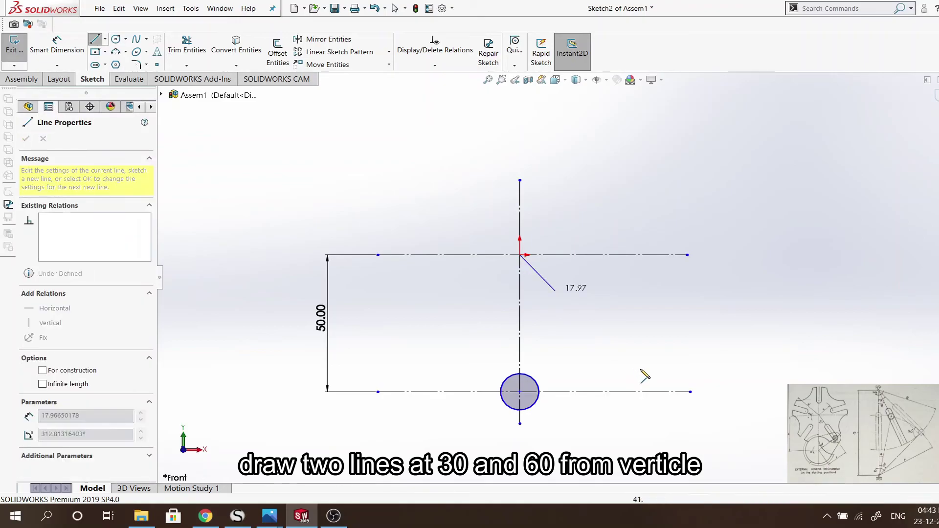
{"action": "left_click", "coordinate": [666, 408]}
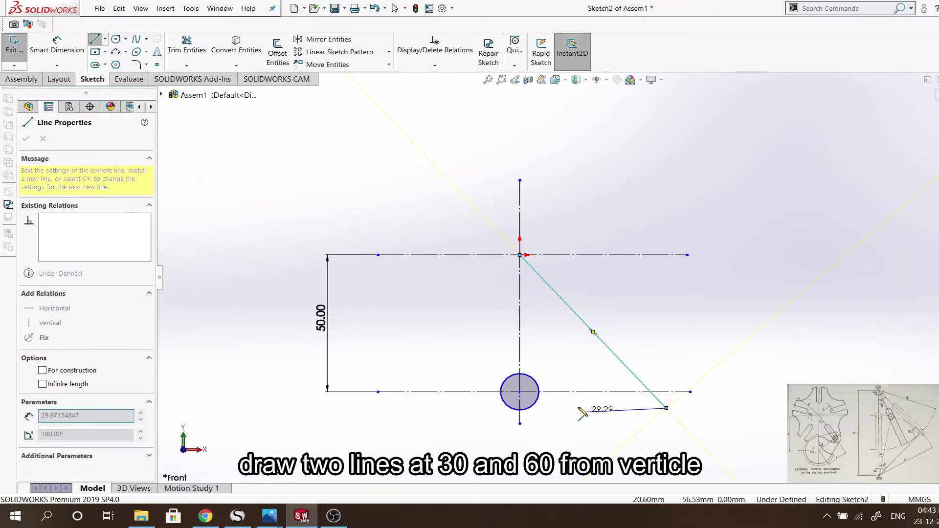
{"action": "key", "text": "Escape"}
{"action": "key", "text": "Escape"}
Draw a line from the circle centre up-right, crossing the slanted line
{"action": "left_click", "coordinate": [96, 41]}
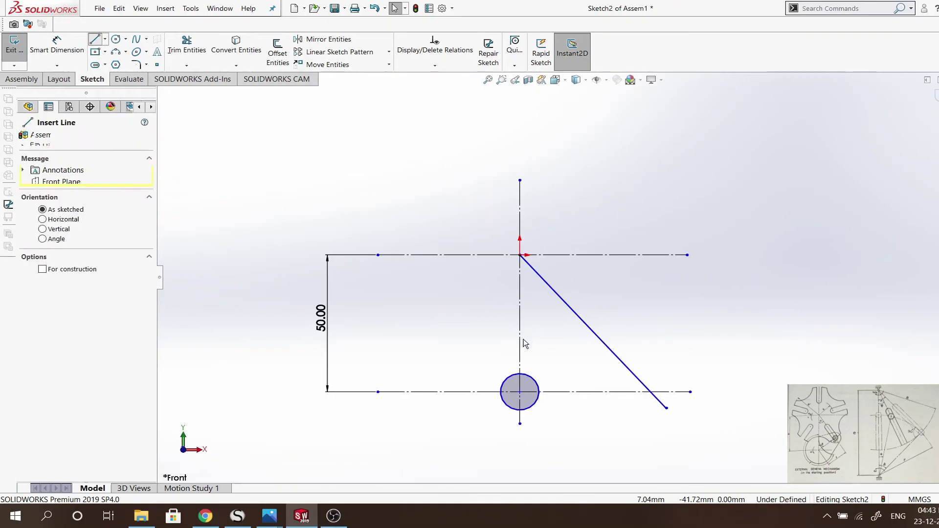
{"action": "left_click", "coordinate": [520, 391]}
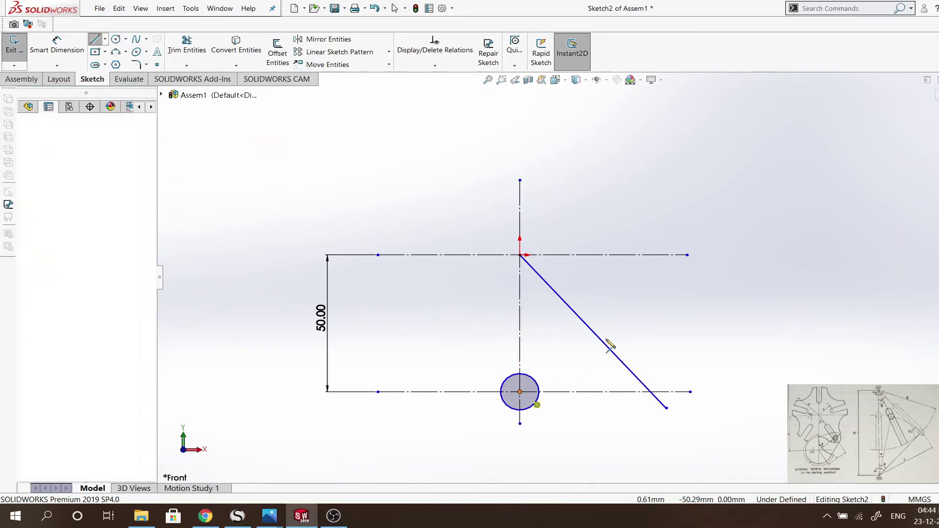
{"action": "left_click", "coordinate": [615, 331]}
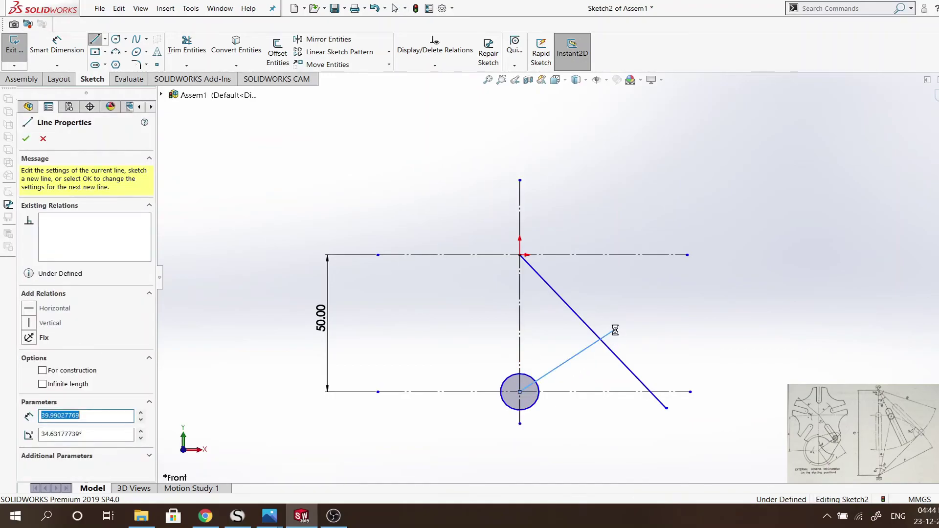
{"action": "key", "text": "Escape"}
{"action": "key", "text": "Escape"}
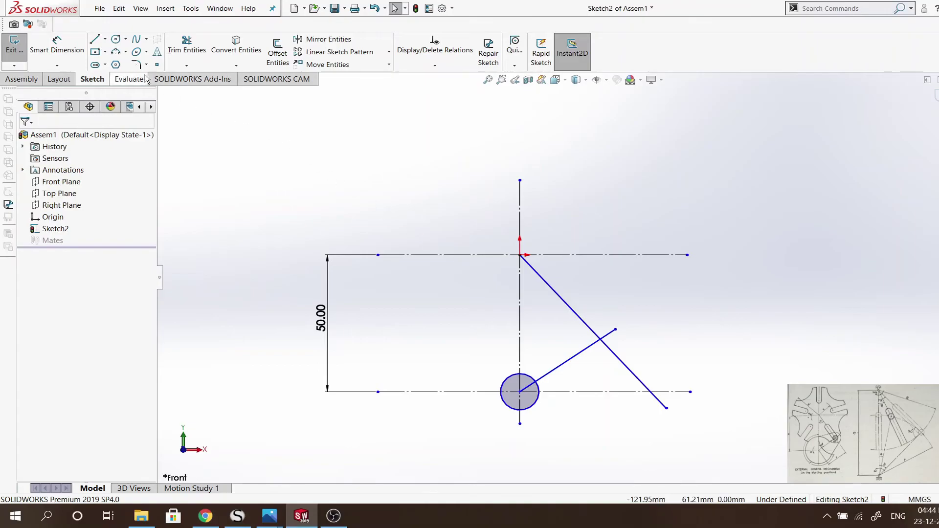
Dimension the lower circle's diameter at 15, then change it to Ø25
{"action": "left_click", "coordinate": [56, 46]}
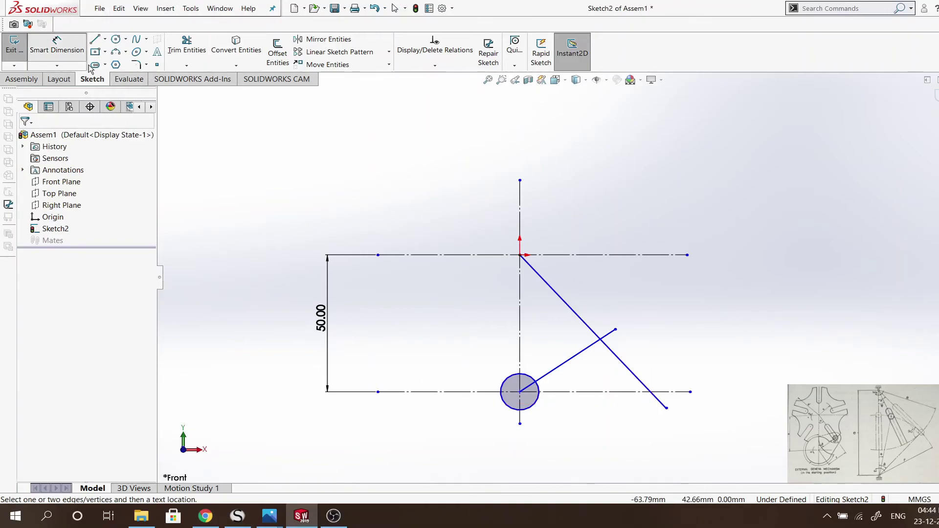
{"action": "left_click", "coordinate": [541, 400]}
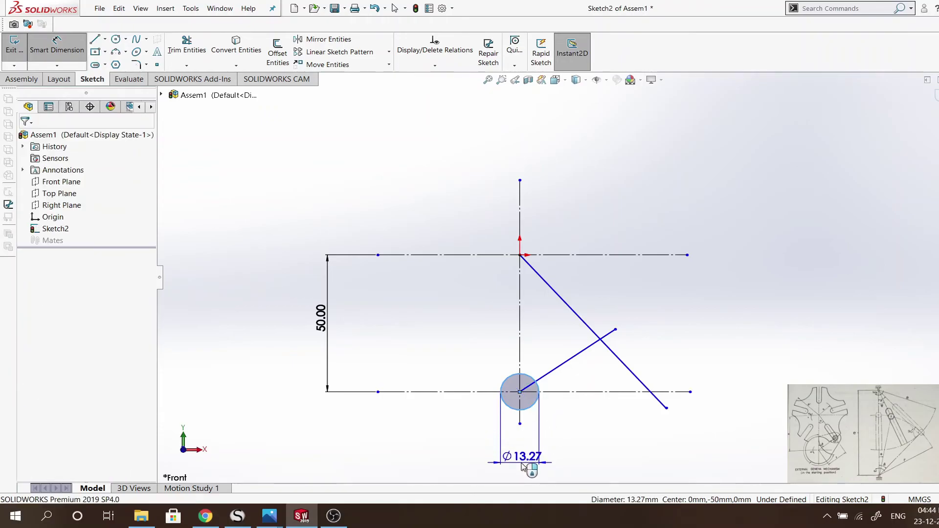
{"action": "left_click", "coordinate": [522, 468]}
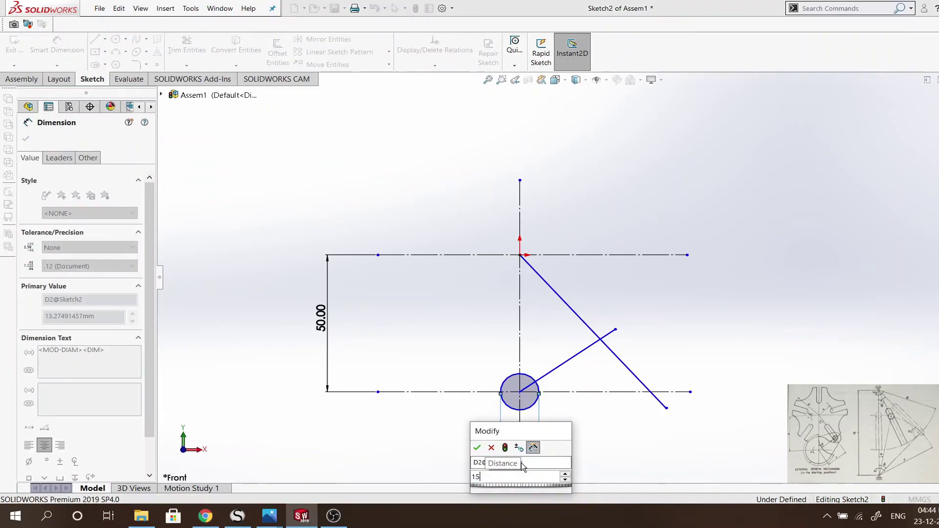
{"action": "type", "text": "15"}
{"action": "key", "text": "Return"}
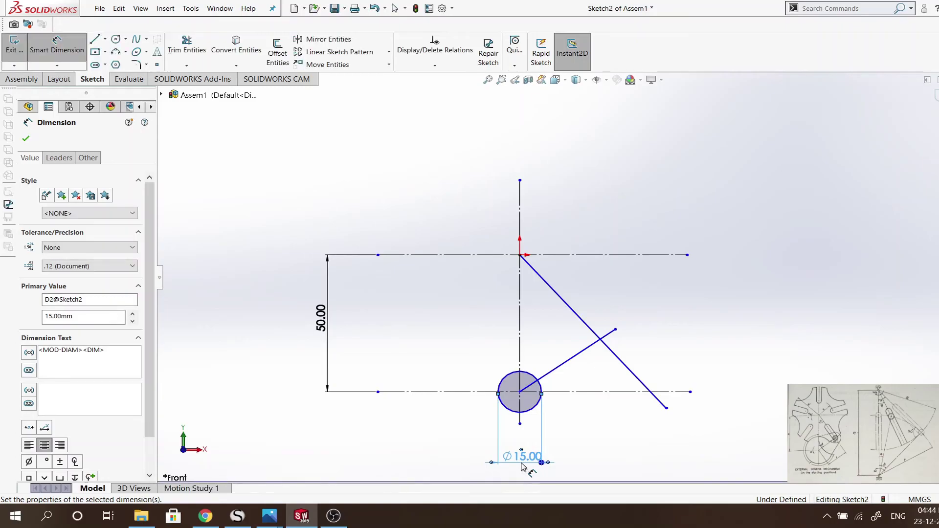
{"action": "key", "text": "Escape"}
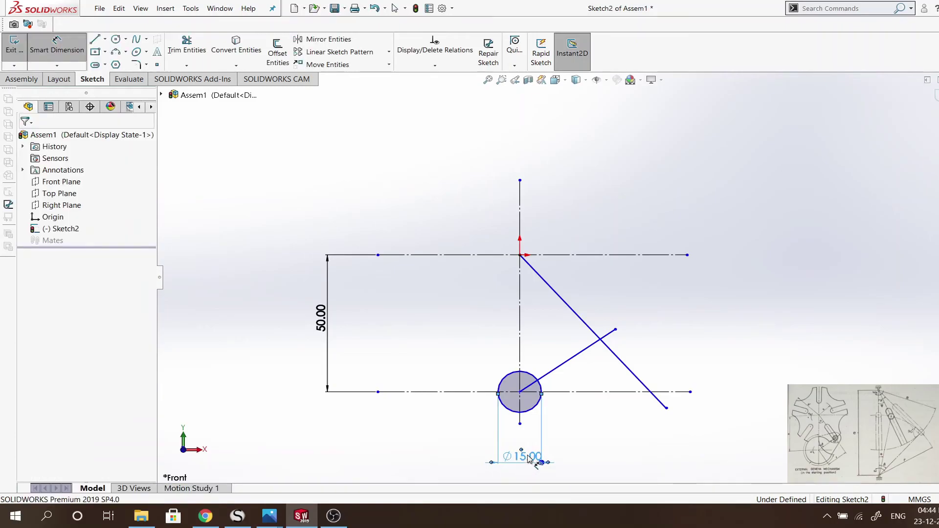
{"action": "double_click", "coordinate": [528, 457]}
{"action": "type", "text": "25"}
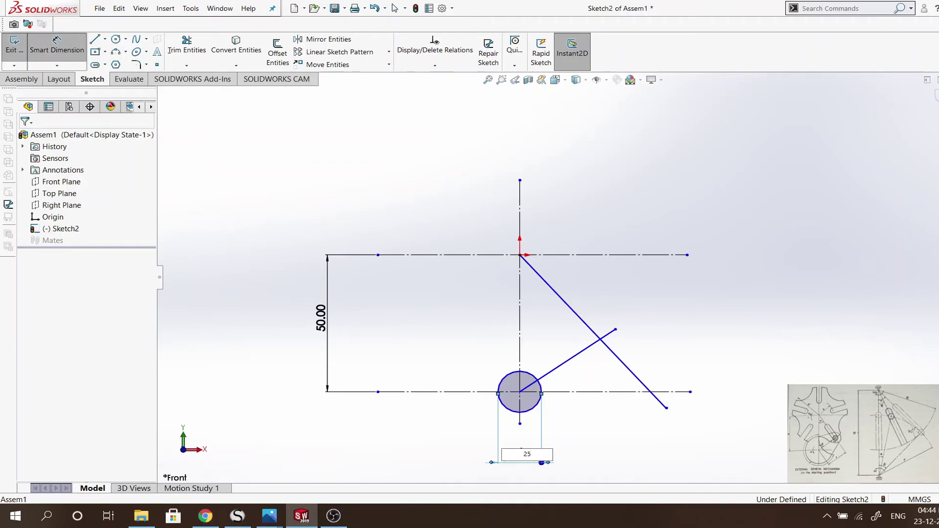
{"action": "key", "text": "Return"}
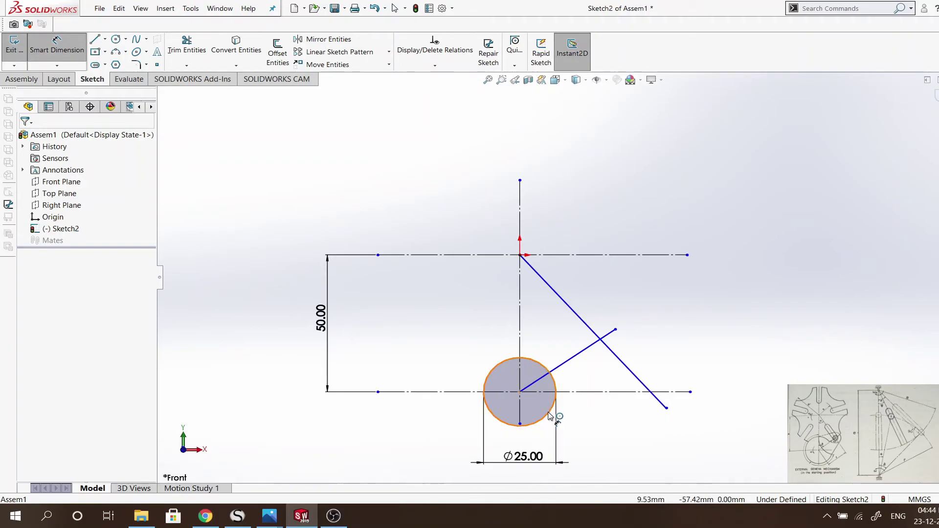
{"action": "left_click", "coordinate": [567, 306]}
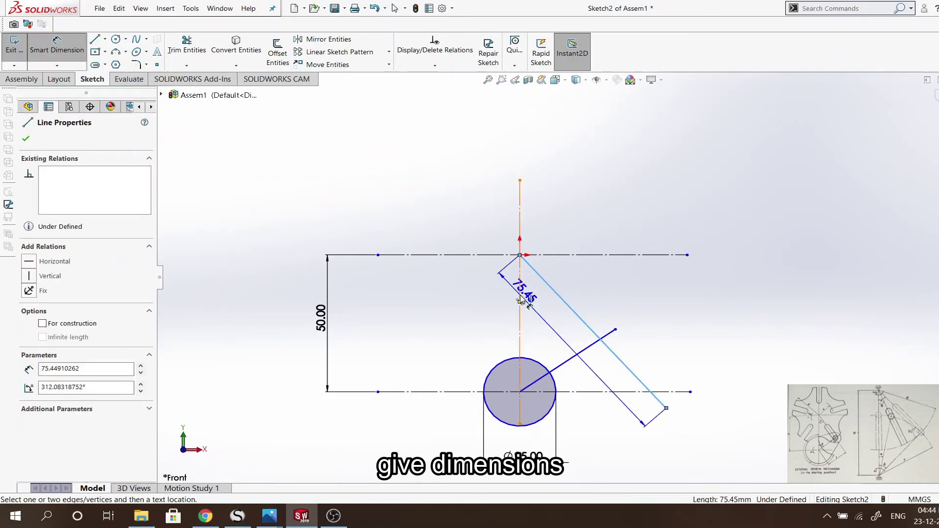
Dimension the long diagonal line at 30° from the vertical centreline
{"action": "left_click", "coordinate": [519, 300]}
{"action": "left_click", "coordinate": [540, 320]}
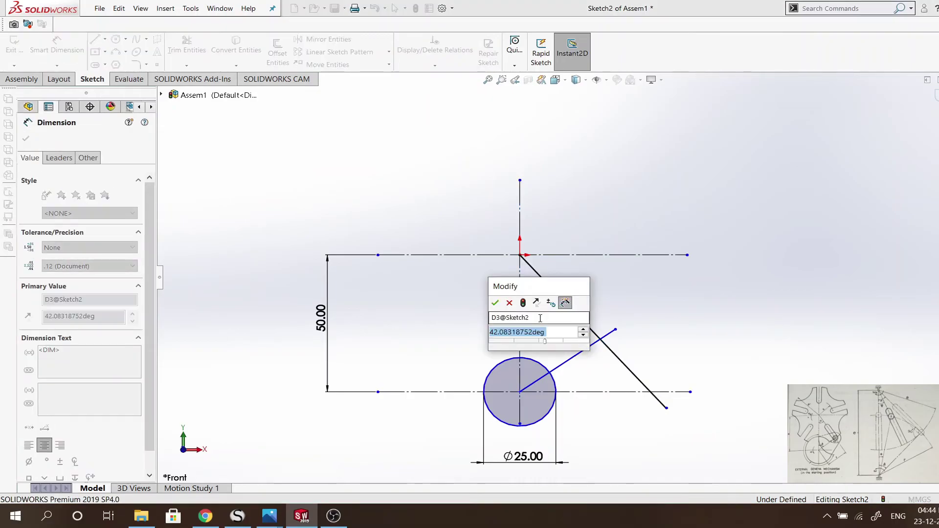
{"action": "type", "text": "30"}
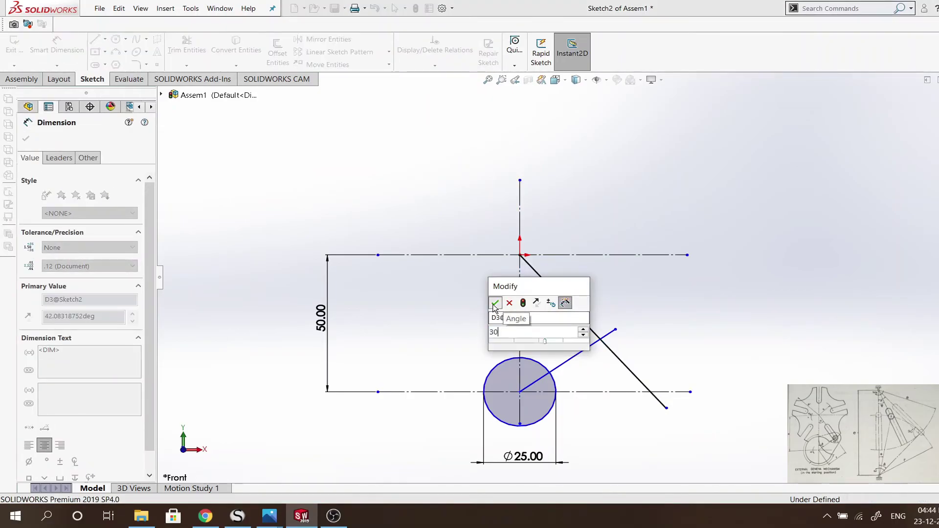
{"action": "left_click", "coordinate": [495, 303]}
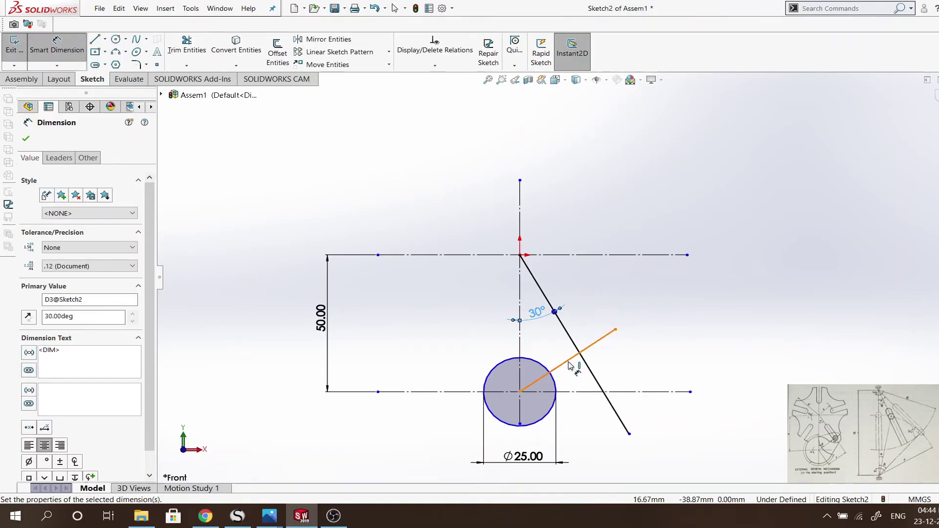
Dimension the shorter line at 60° from the vertical centreline
{"action": "left_click", "coordinate": [548, 359]}
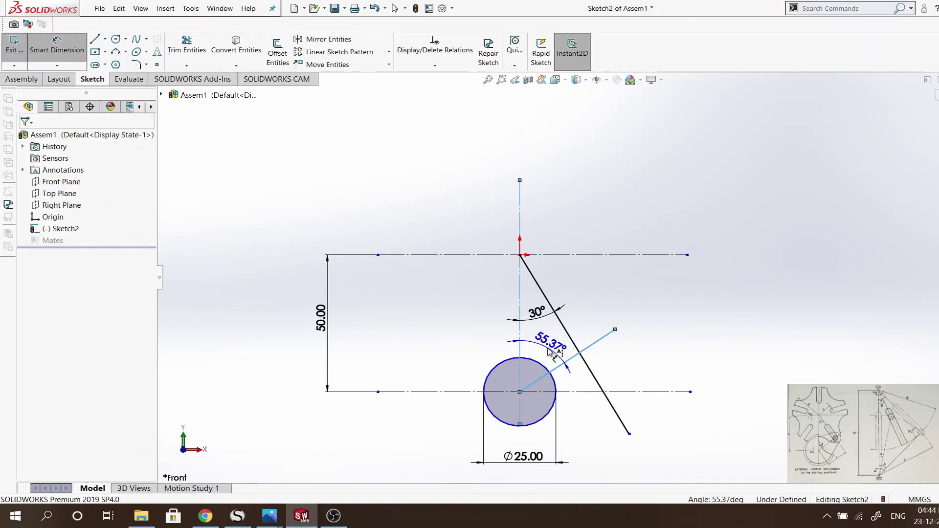
{"action": "left_click", "coordinate": [548, 351]}
{"action": "type", "text": "60"}
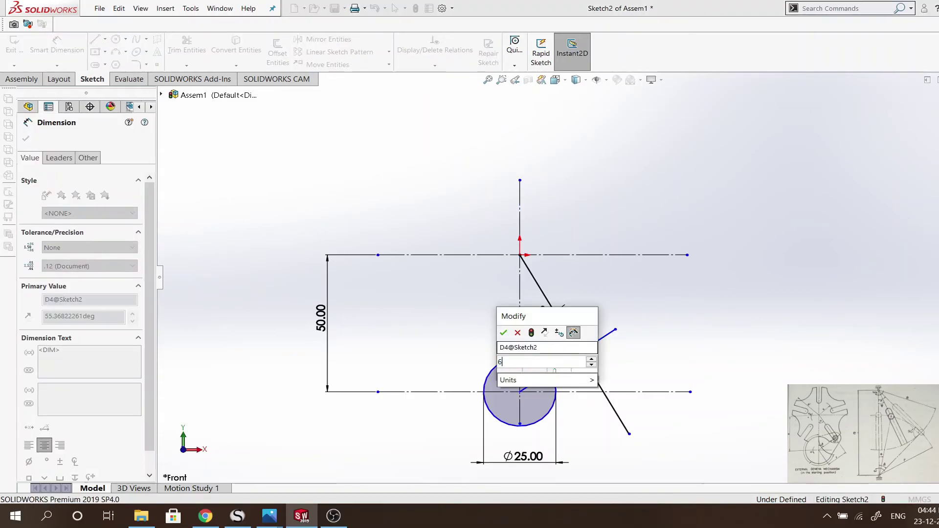
{"action": "left_click", "coordinate": [502, 336]}
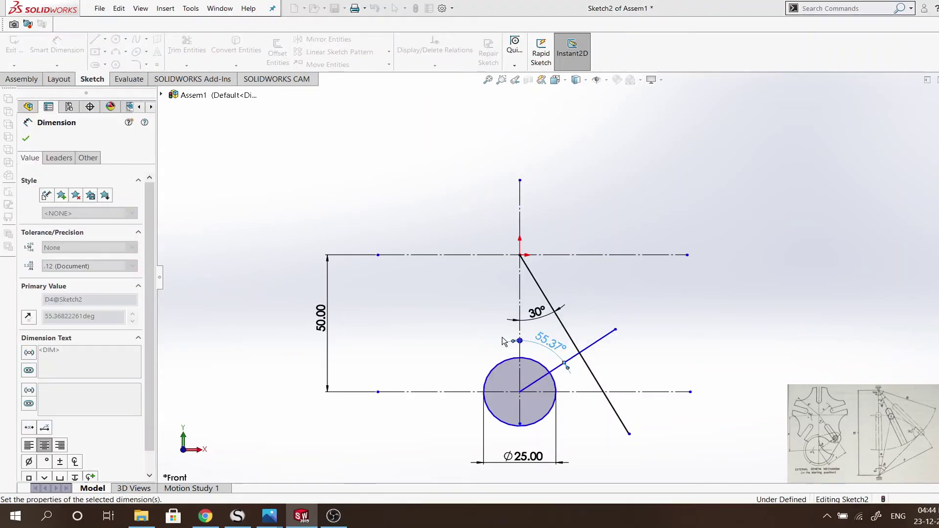
{"action": "left_click", "coordinate": [438, 349]}
{"action": "scroll", "coordinate": [556, 392], "scroll_direction": "down", "scroll_amount": 2}
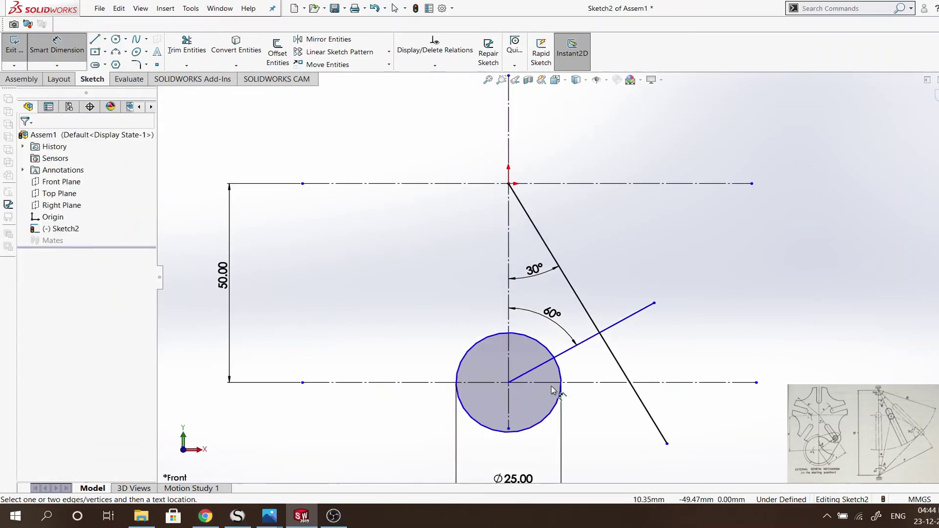
{"action": "scroll", "coordinate": [556, 391], "scroll_direction": "down", "scroll_amount": 1}
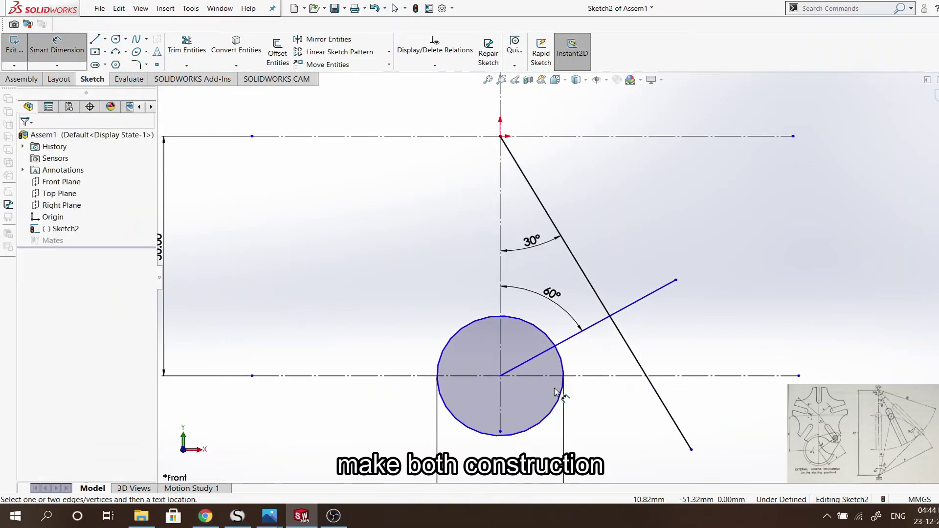
Convert both angled lines to construction geometry
{"action": "left_click", "coordinate": [116, 39]}
{"action": "key", "text": "Escape"}
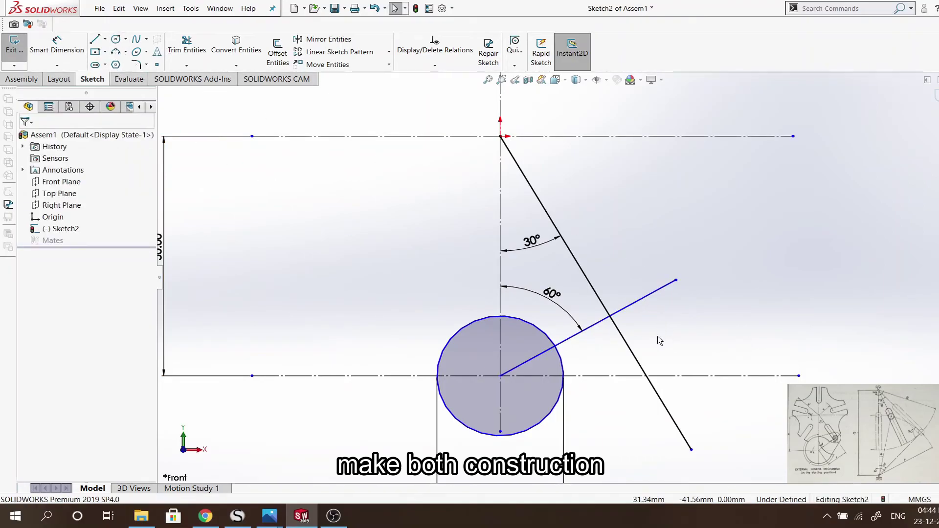
{"action": "left_click_drag", "start_coordinate": [657, 339], "coordinate": [602, 304]}
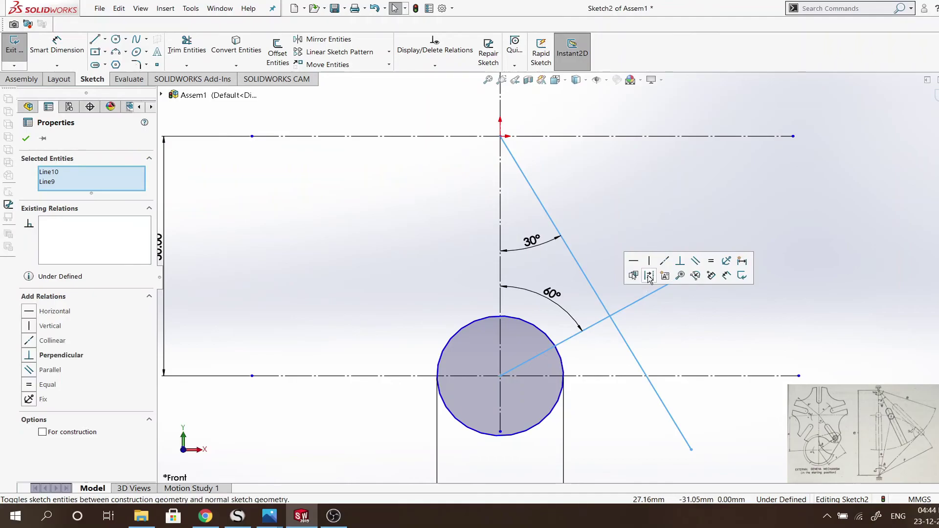
{"action": "left_click", "coordinate": [649, 275]}
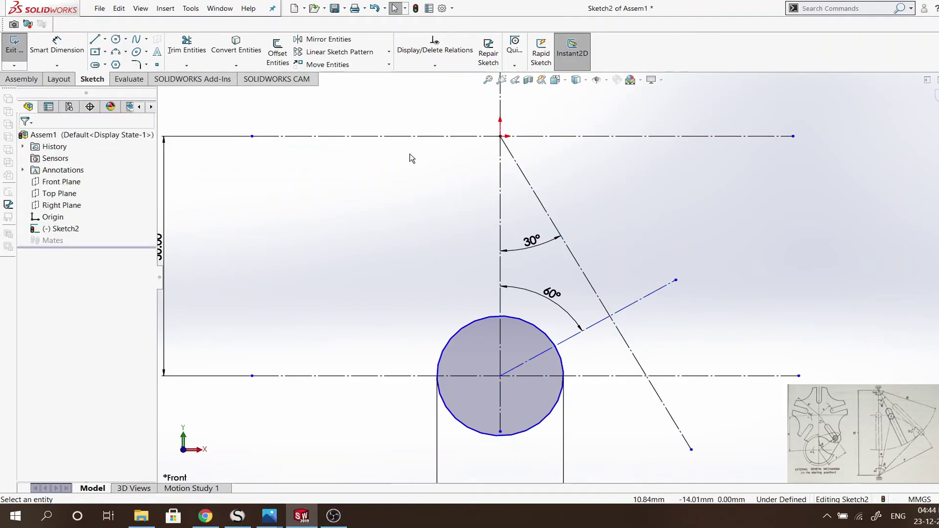
Draw a small pin circle on the shorter line with its centre coincident to the diagonal
{"action": "left_click", "coordinate": [116, 39]}
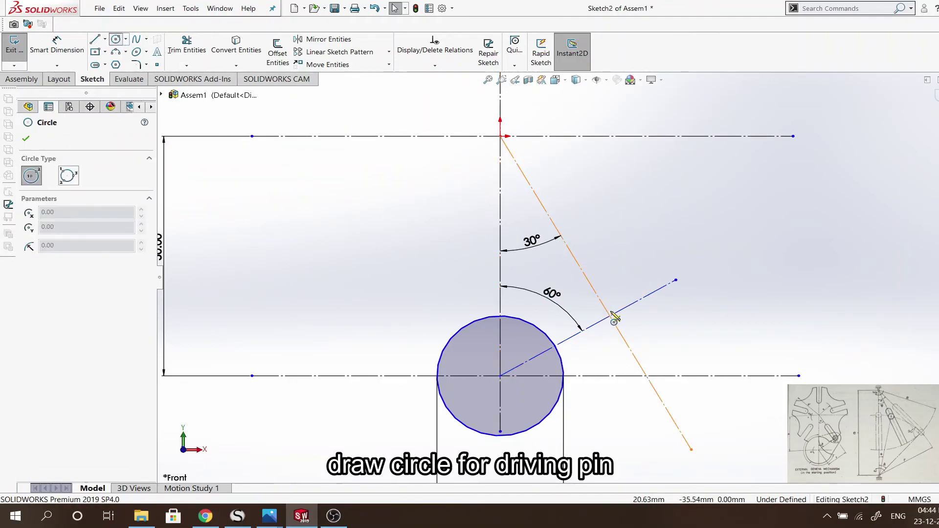
{"action": "left_click_drag", "start_coordinate": [617, 312], "coordinate": [630, 313]}
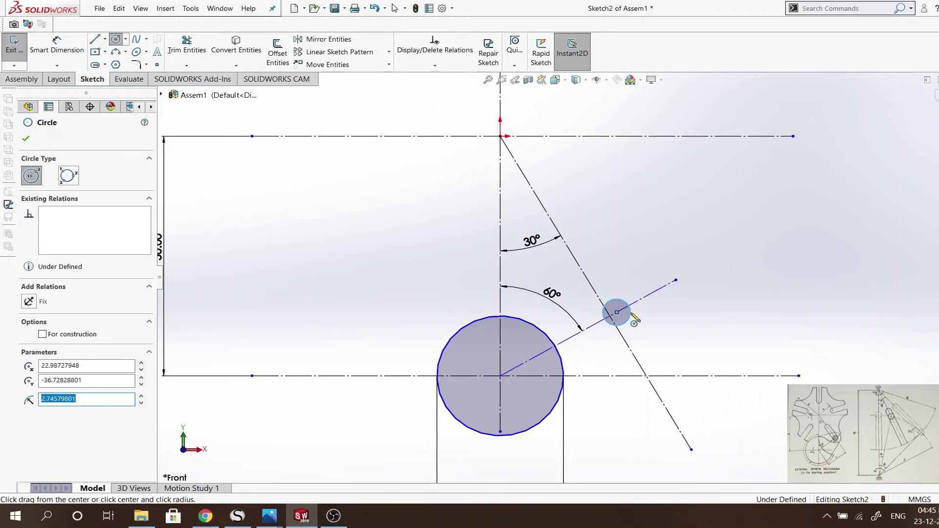
{"action": "key", "text": "Return"}
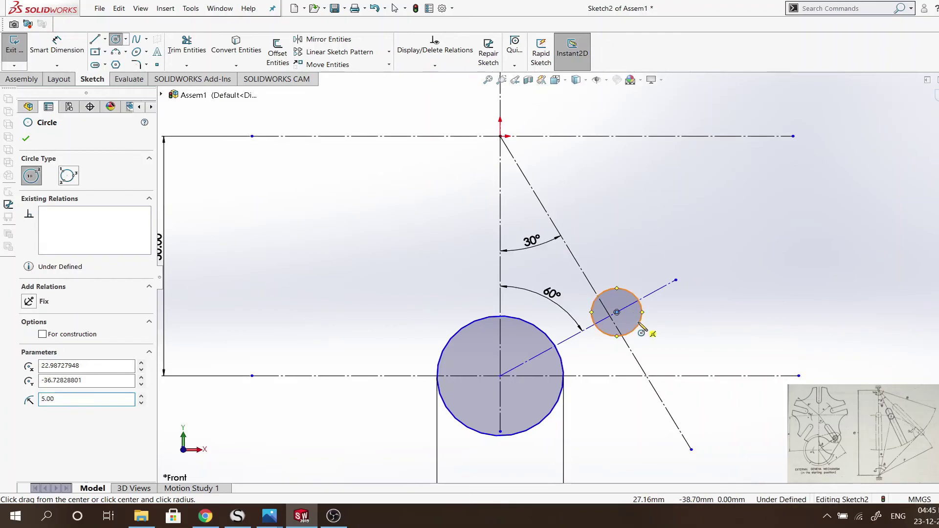
{"action": "type", "text": "4"}
{"action": "key", "text": "Return"}
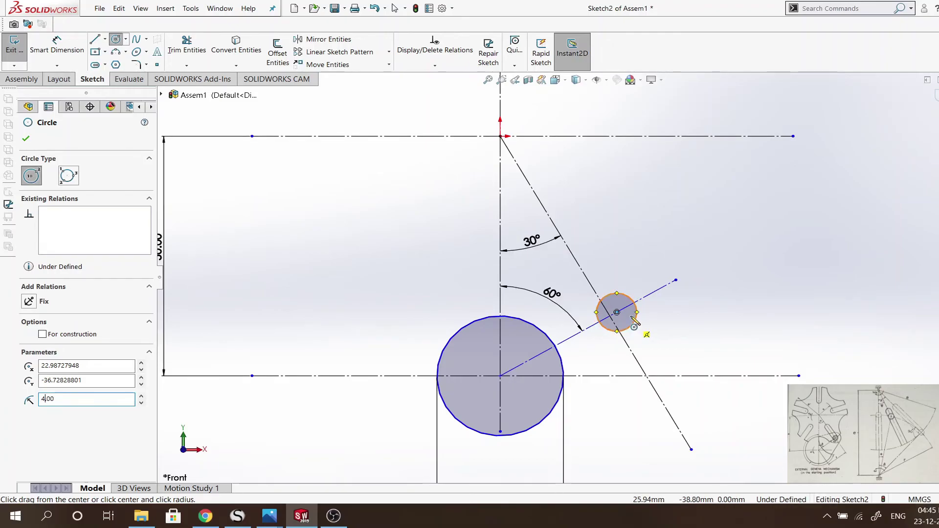
{"action": "key", "text": "Escape"}
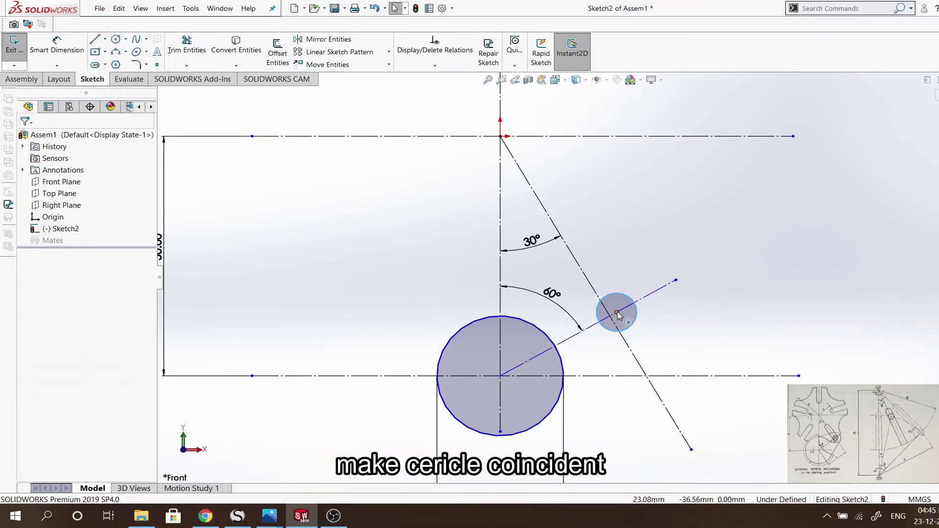
{"action": "left_click", "coordinate": [617, 313]}
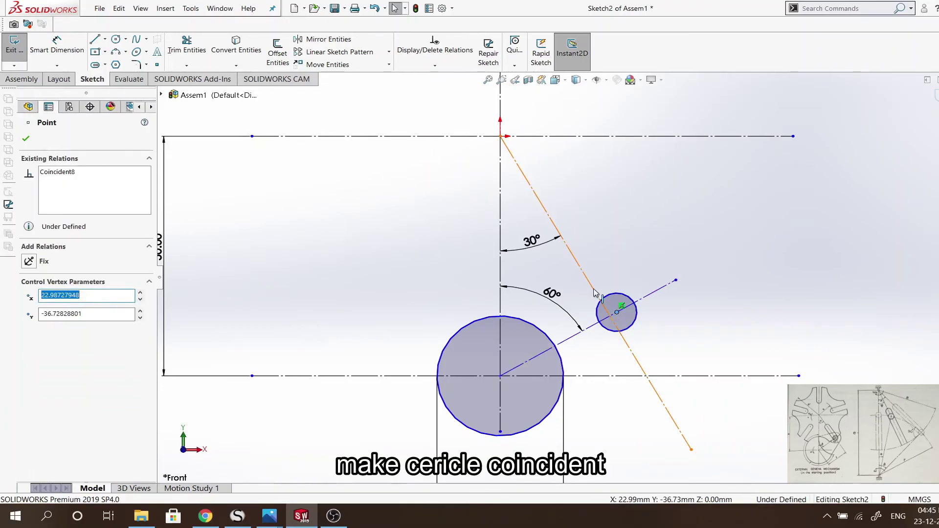
{"action": "left_click", "coordinate": [595, 293], "text": "ctrl"}
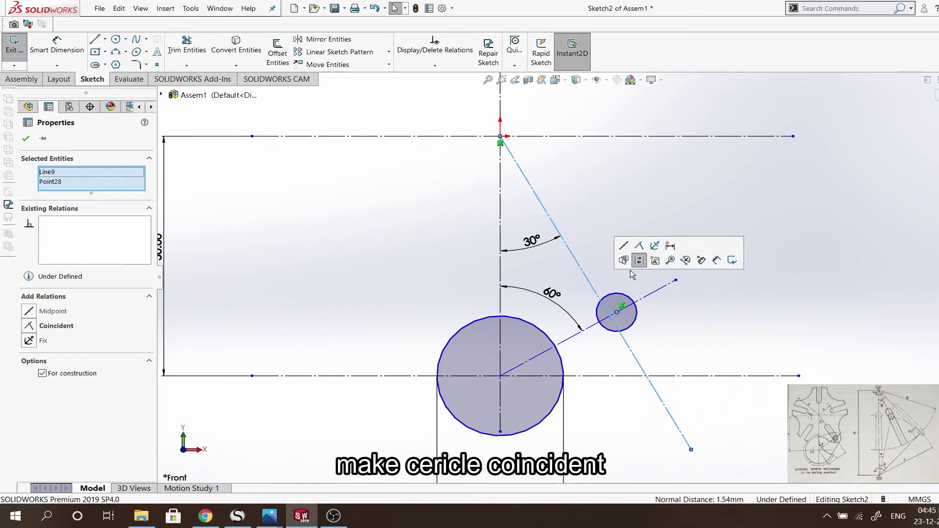
{"action": "left_click", "coordinate": [638, 246]}
{"action": "left_click", "coordinate": [690, 300]}
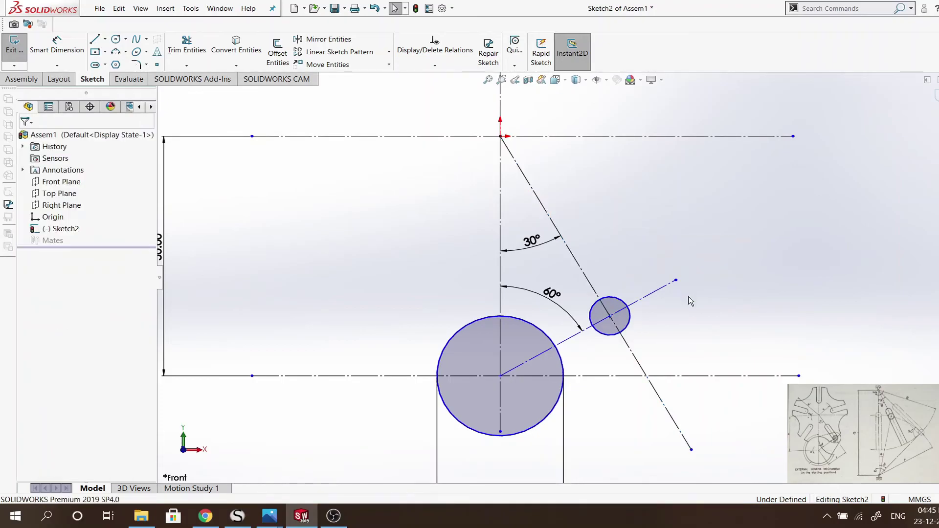
Change the pin circle's diameter from 8 to Ø6
{"action": "left_click", "coordinate": [56, 47]}
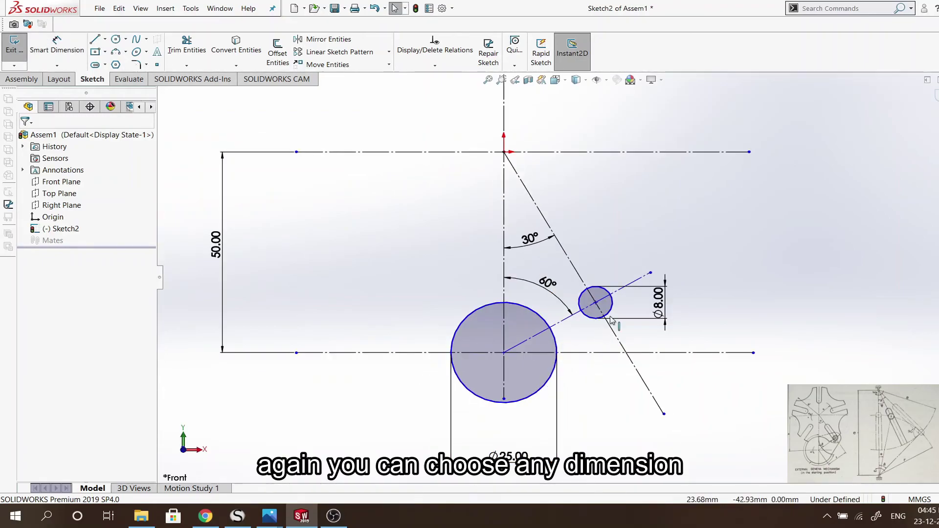
{"action": "scroll", "coordinate": [636, 309], "scroll_direction": "down", "scroll_amount": 3}
{"action": "scroll", "coordinate": [623, 310], "scroll_direction": "up", "scroll_amount": 2}
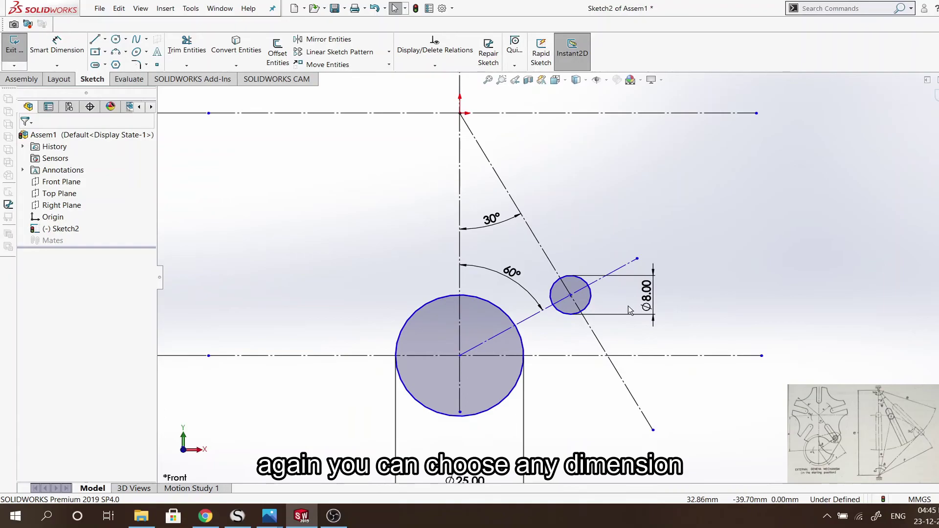
{"action": "left_click", "coordinate": [646, 308]}
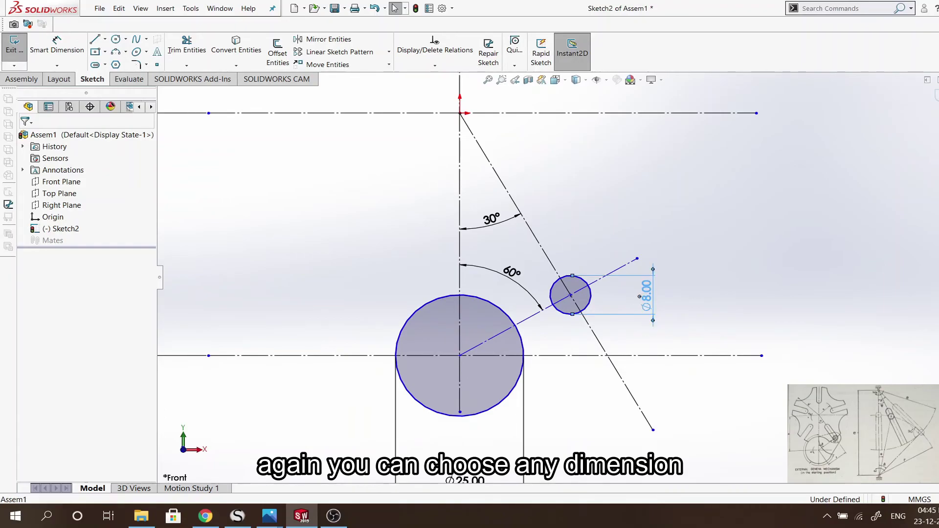
{"action": "double_click", "coordinate": [647, 306]}
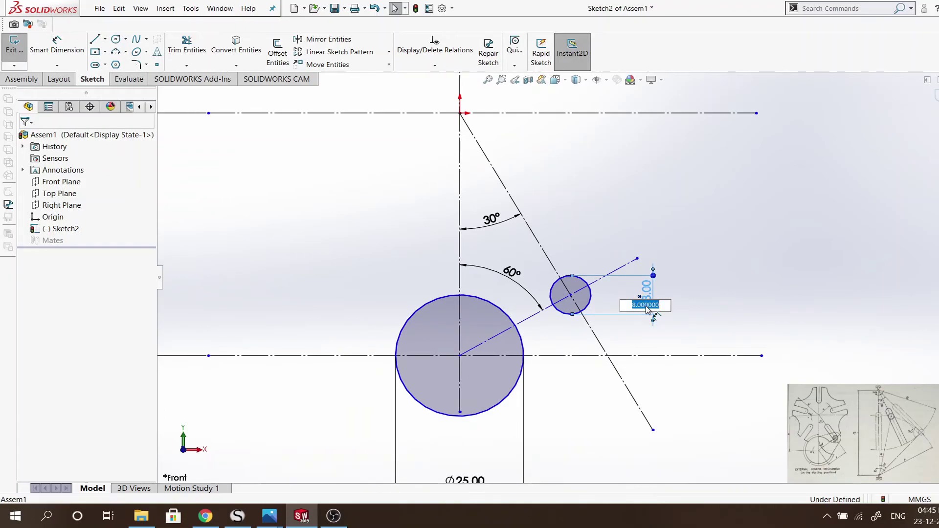
{"action": "key", "text": "Return"}
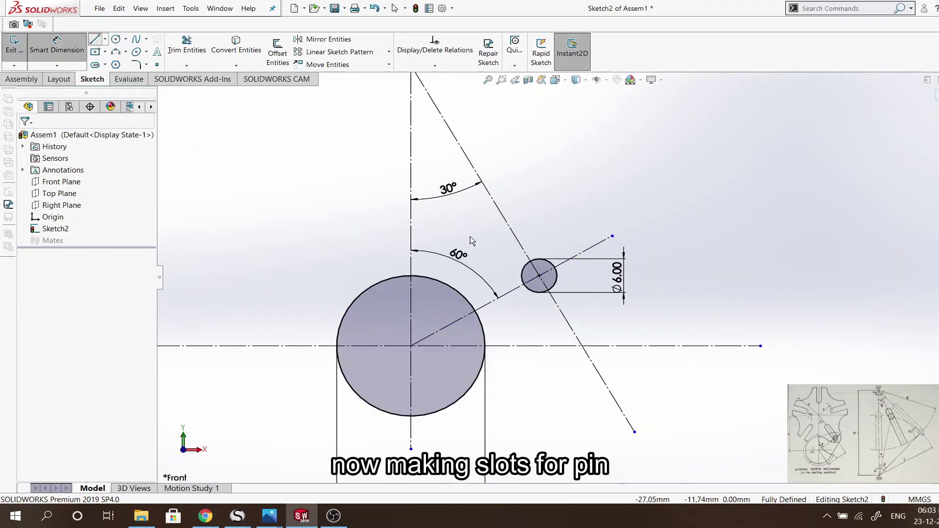
Sketch the U-shaped slot: a side line, tangent top arc and return line to the pin
{"action": "key", "text": "l"}
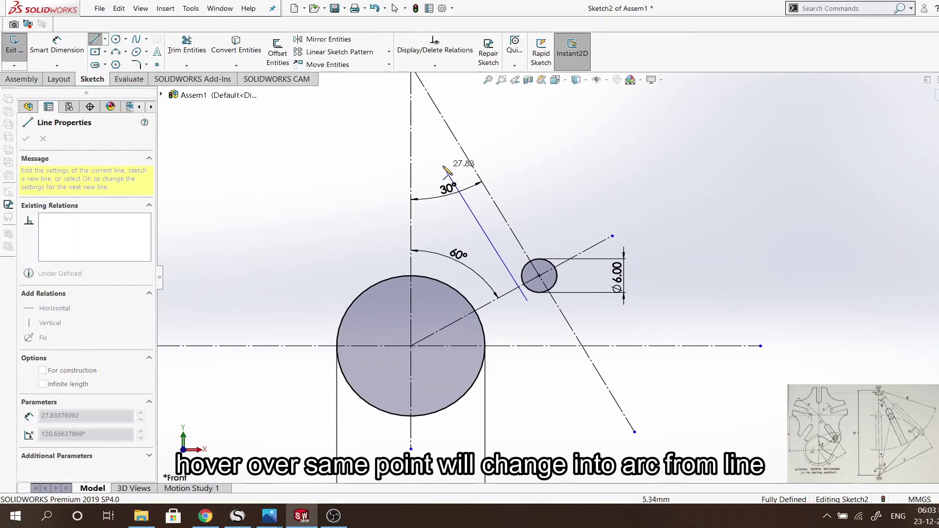
{"action": "left_click", "coordinate": [443, 166]}
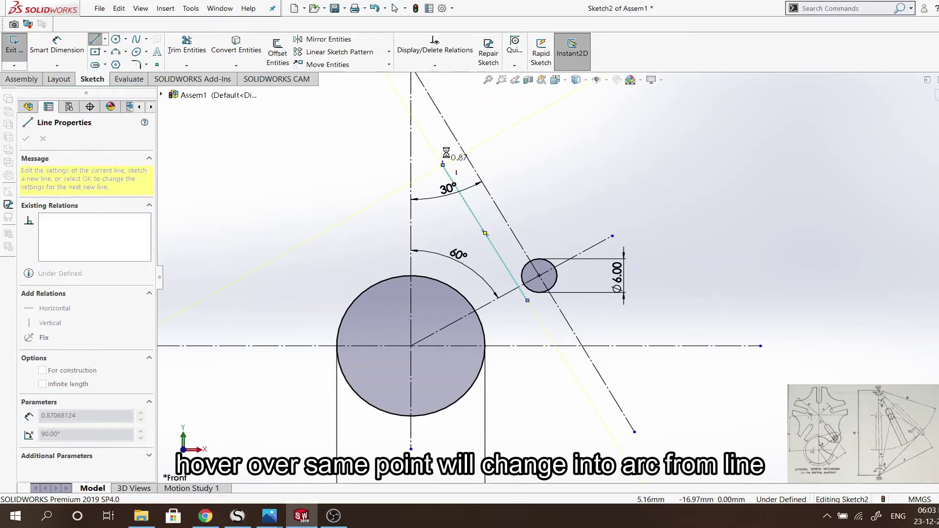
{"action": "left_click", "coordinate": [443, 165]}
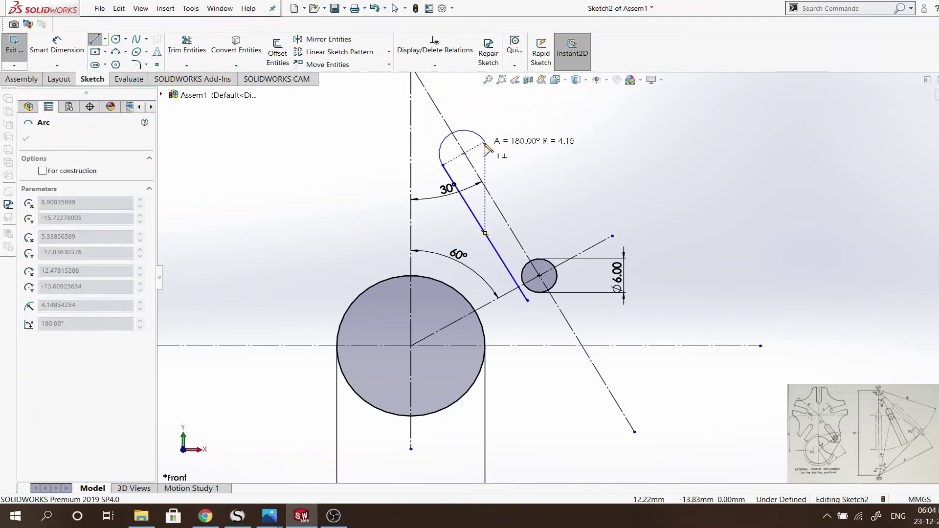
{"action": "left_click", "coordinate": [486, 143]}
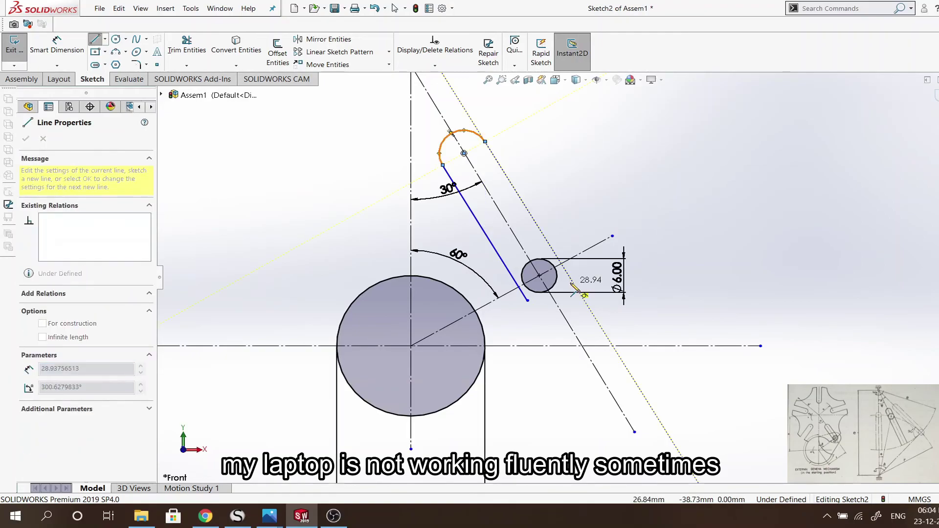
{"action": "left_click", "coordinate": [572, 283]}
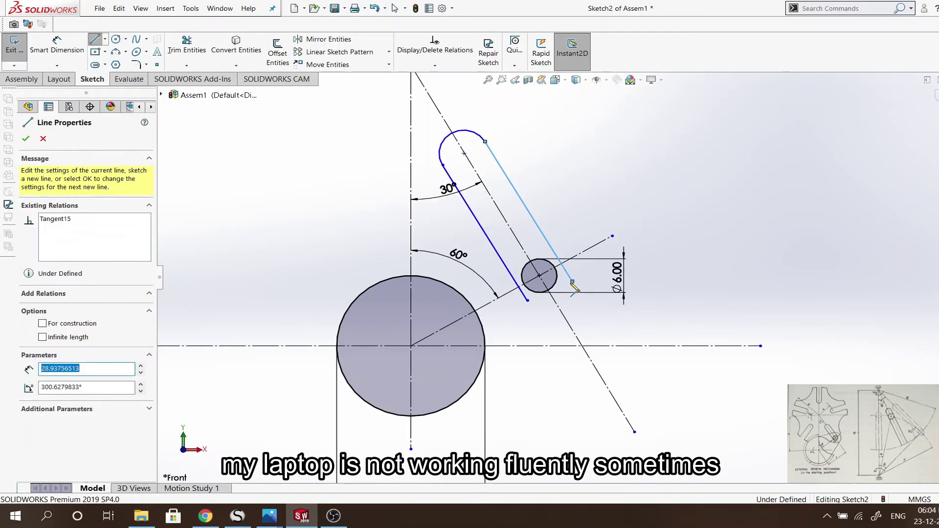
{"action": "key", "text": "Escape"}
{"action": "key", "text": "Escape"}
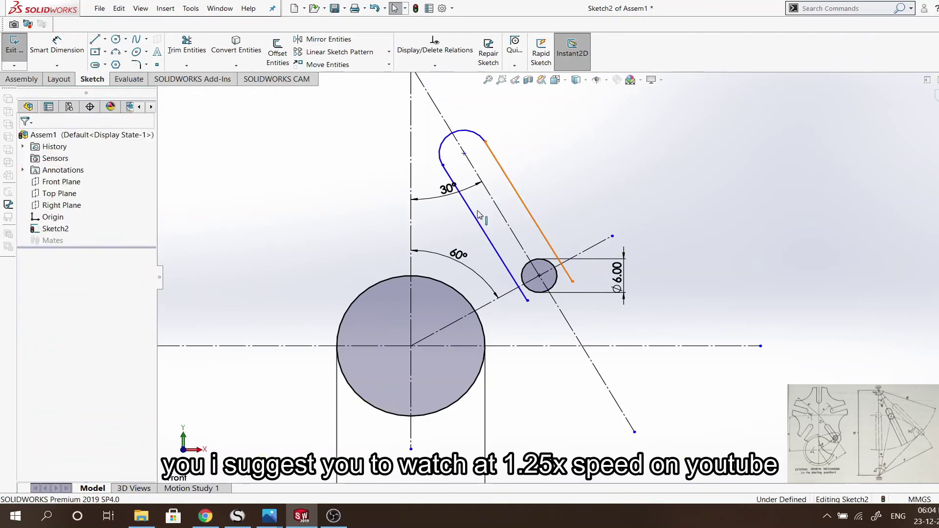
Make both slot lines parallel to the 30° centre line
{"action": "left_click", "coordinate": [528, 212]}
{"action": "left_click", "coordinate": [479, 218], "text": "ctrl"}
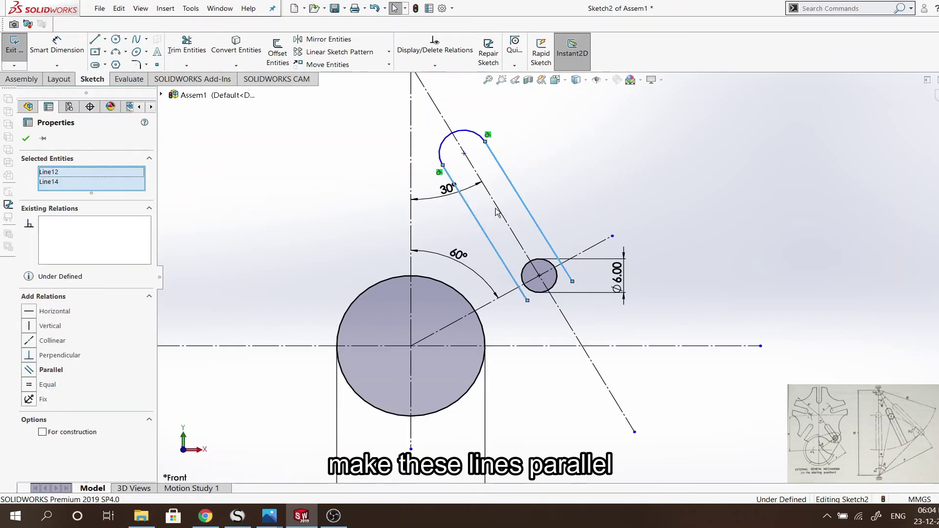
{"action": "left_click", "coordinate": [496, 211]}
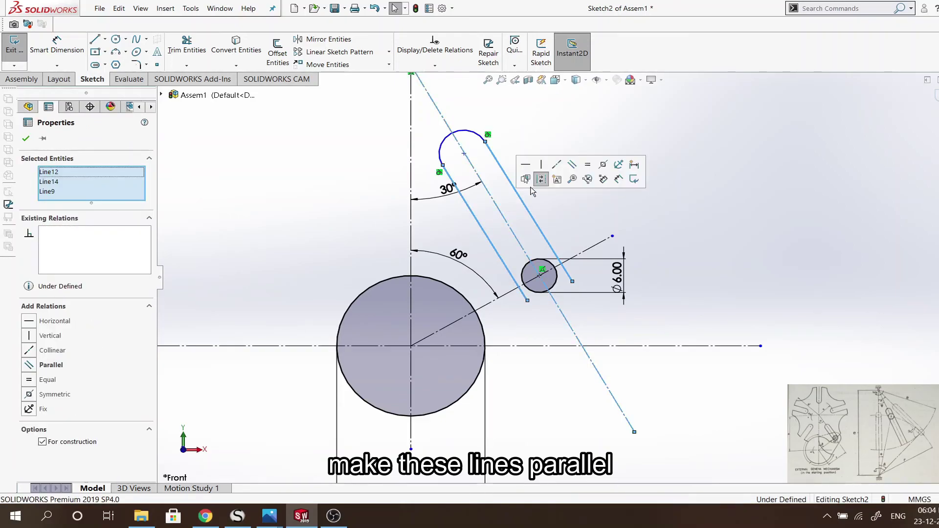
{"action": "left_click", "coordinate": [571, 167]}
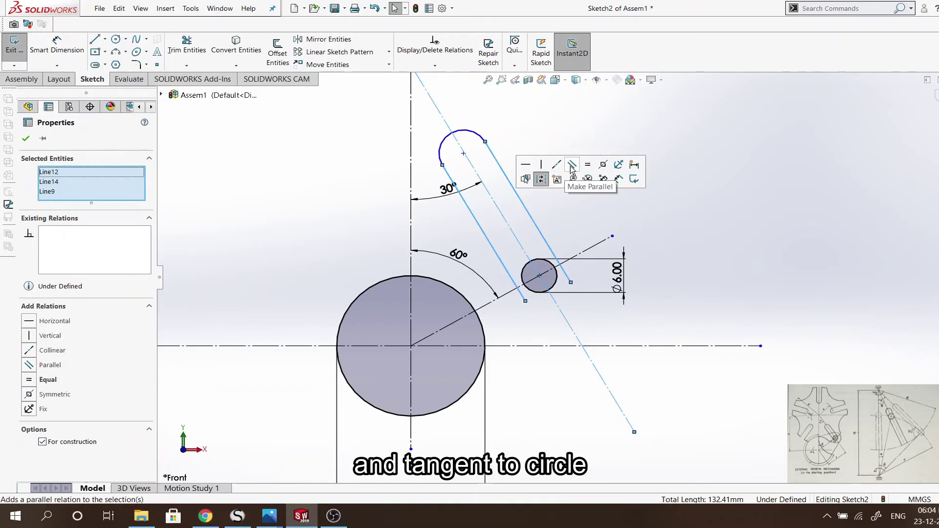
{"action": "left_click", "coordinate": [556, 233]}
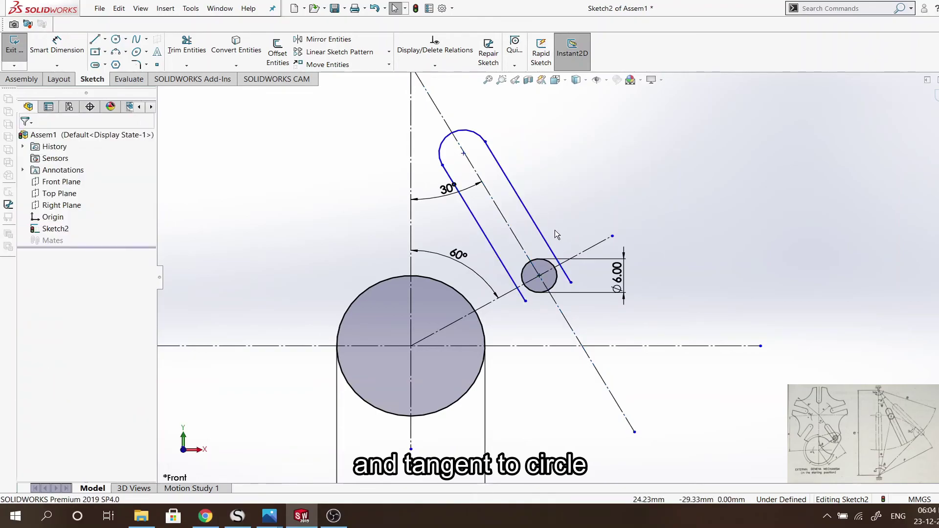
Make each slot line tangent to the Ø6 pin circle
{"action": "left_click", "coordinate": [559, 280]}
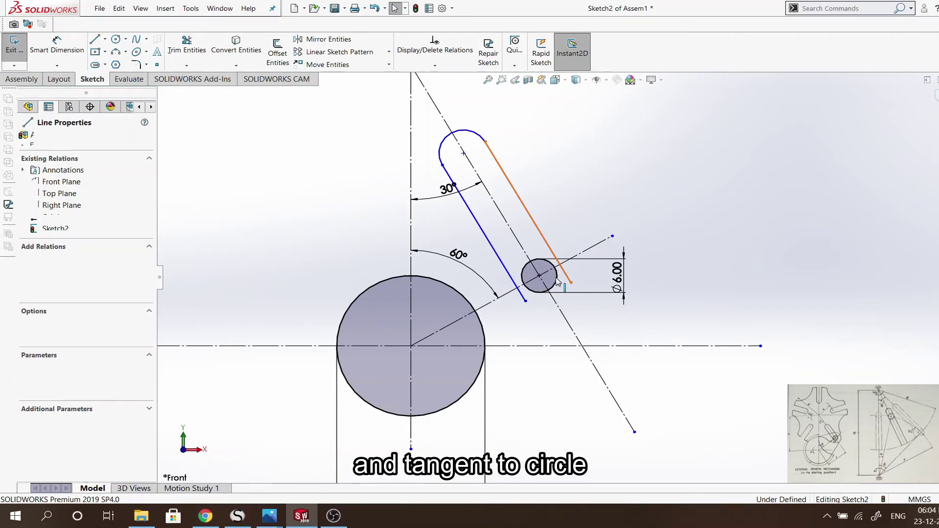
{"action": "left_click", "coordinate": [557, 276], "text": "ctrl"}
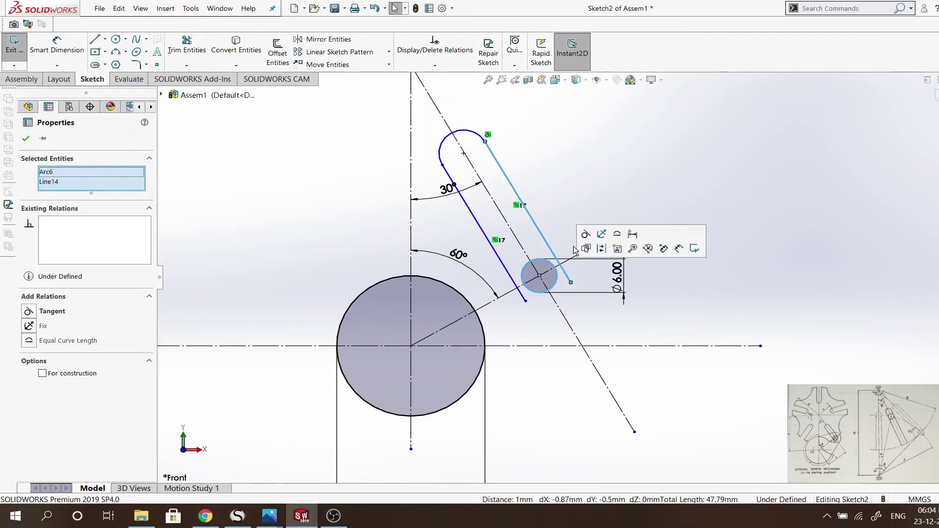
{"action": "left_click", "coordinate": [586, 235]}
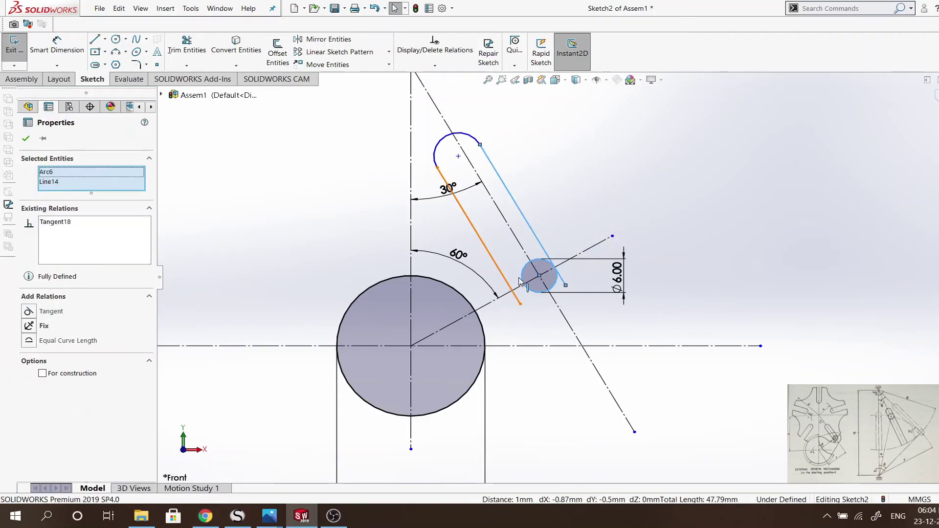
{"action": "left_click", "coordinate": [508, 287]}
{"action": "left_click", "coordinate": [522, 277]}
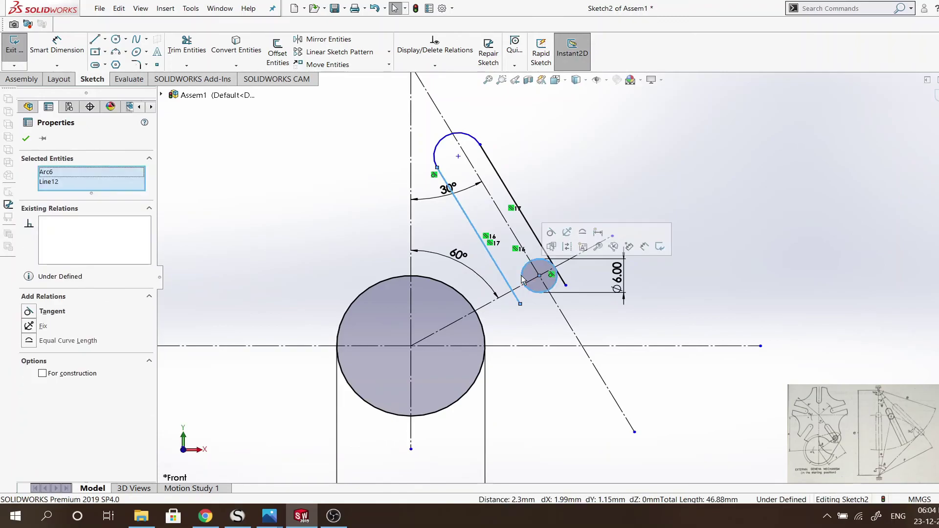
{"action": "left_click", "coordinate": [551, 234]}
{"action": "left_click", "coordinate": [555, 194]}
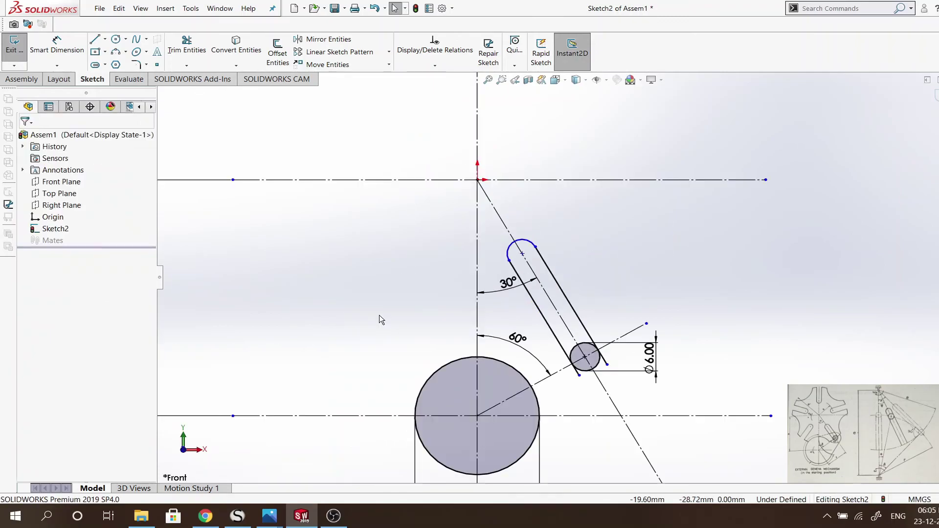
Draw an R28 construction circle about the lower centre, tangent to the pin
{"action": "left_click", "coordinate": [116, 41]}
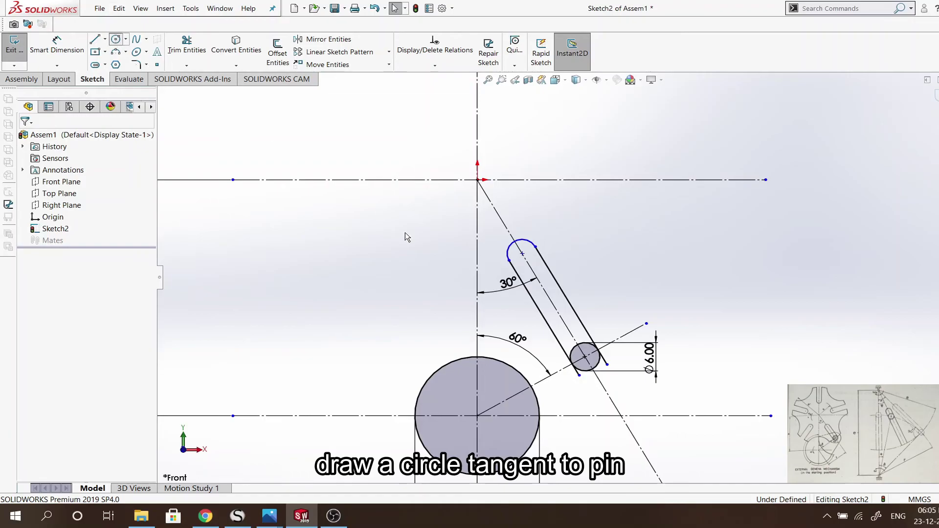
{"action": "left_click", "coordinate": [478, 416]}
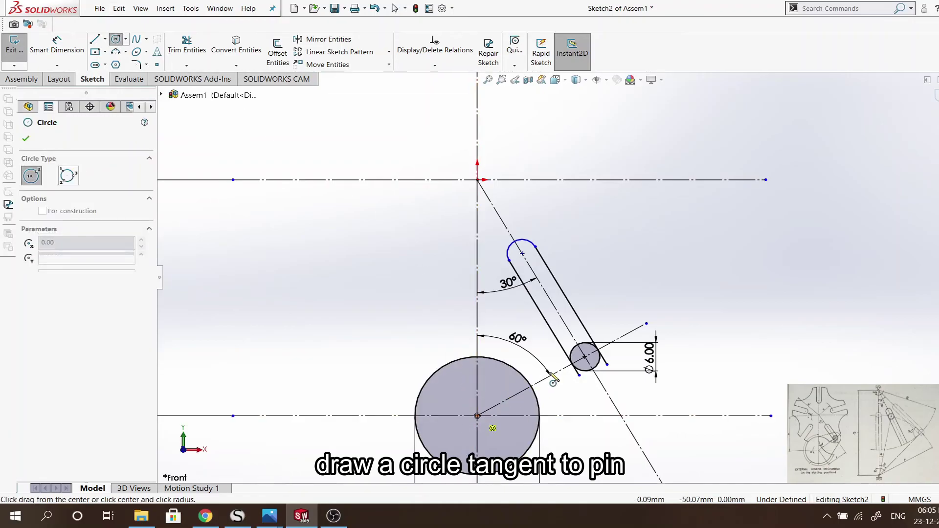
{"action": "left_click", "coordinate": [601, 366]}
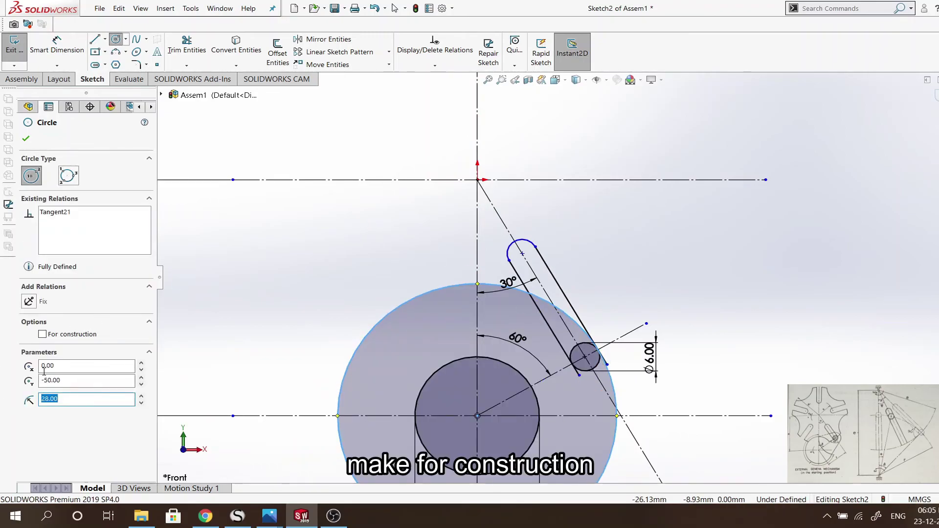
{"action": "left_click", "coordinate": [42, 335]}
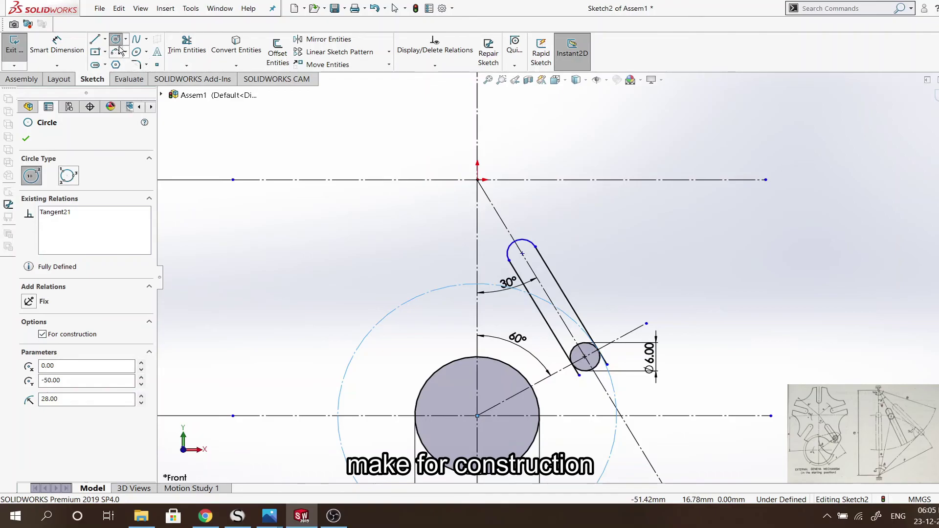
{"action": "left_click", "coordinate": [478, 180]}
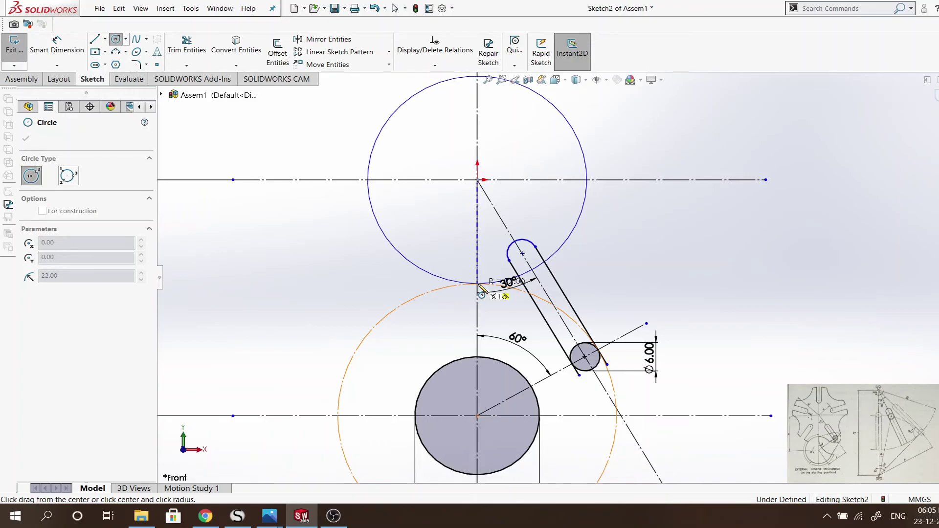
Finish the R22 circle at the origin and drag the slot's arc end just outside it
{"action": "left_click", "coordinate": [478, 284]}
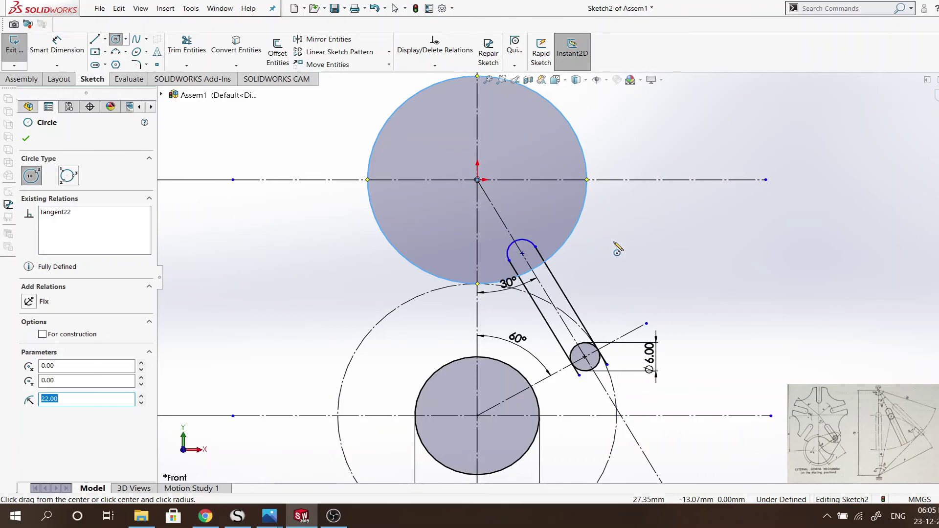
{"action": "key", "text": "Escape"}
{"action": "scroll", "coordinate": [563, 263], "scroll_direction": "down", "scroll_amount": 2}
{"action": "scroll", "coordinate": [562, 265], "scroll_direction": "down", "scroll_amount": 1}
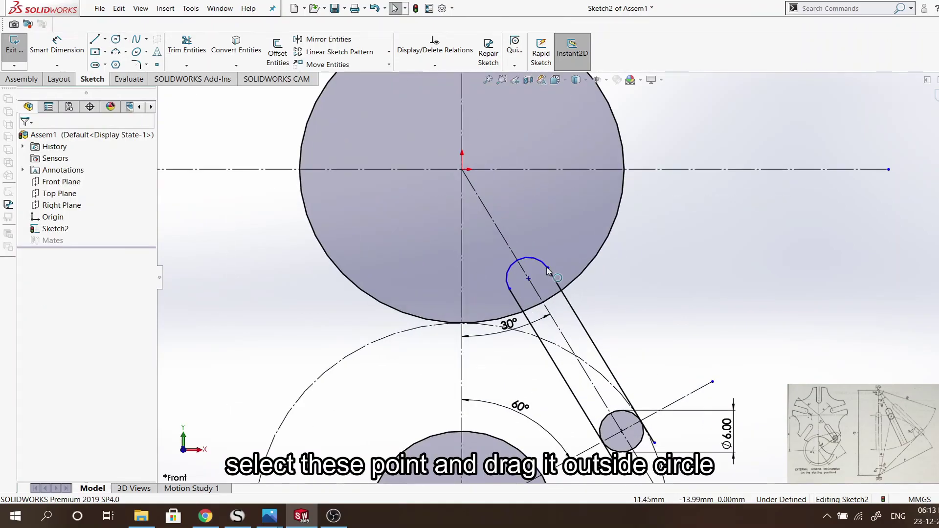
{"action": "left_click", "coordinate": [547, 268]}
{"action": "left_click", "coordinate": [510, 289]}
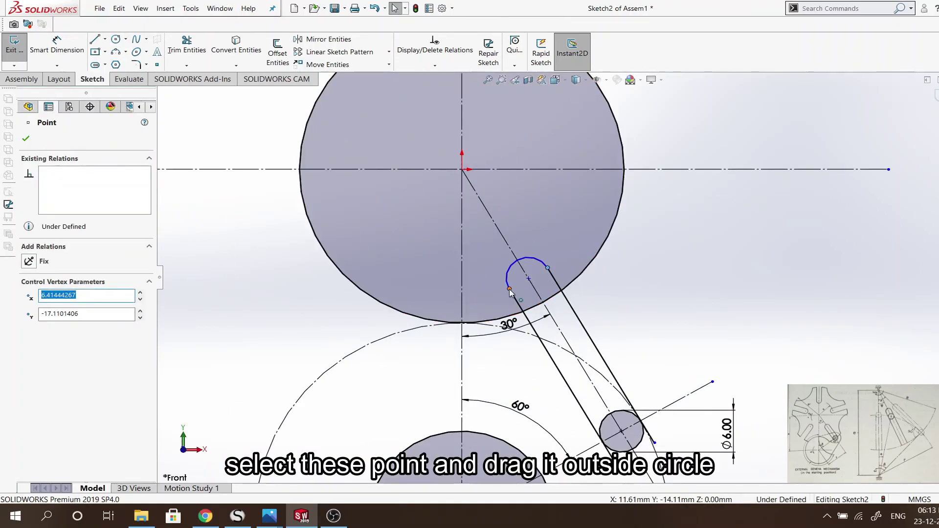
{"action": "left_click", "coordinate": [511, 291]}
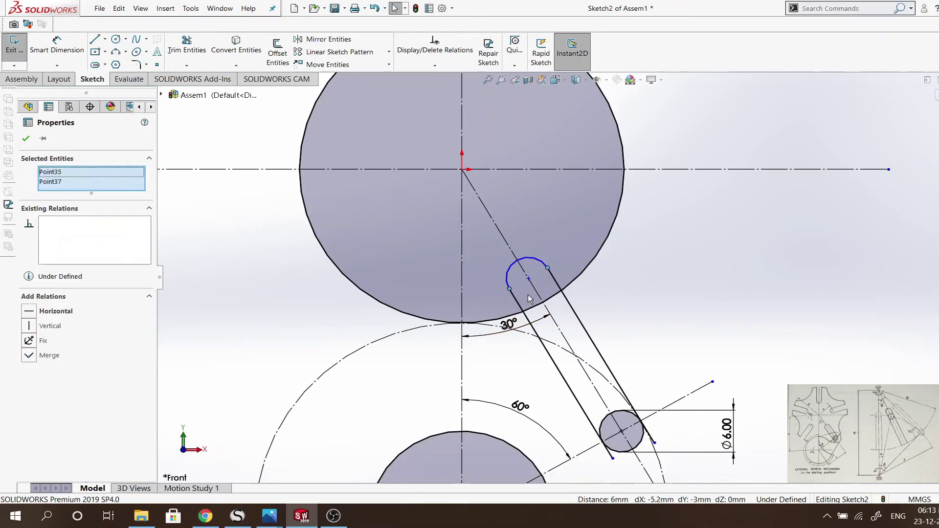
{"action": "left_click_drag", "start_coordinate": [509, 290], "coordinate": [540, 338]}
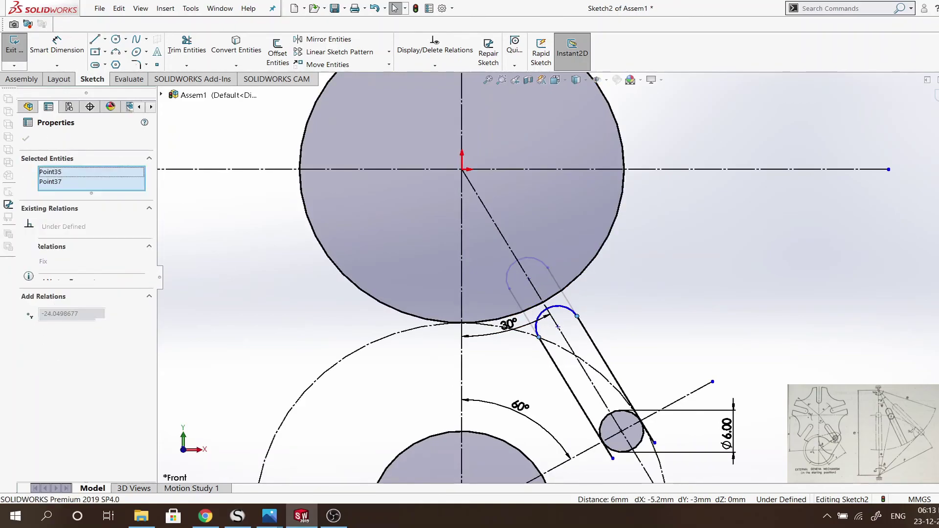
{"action": "left_click", "coordinate": [579, 306]}
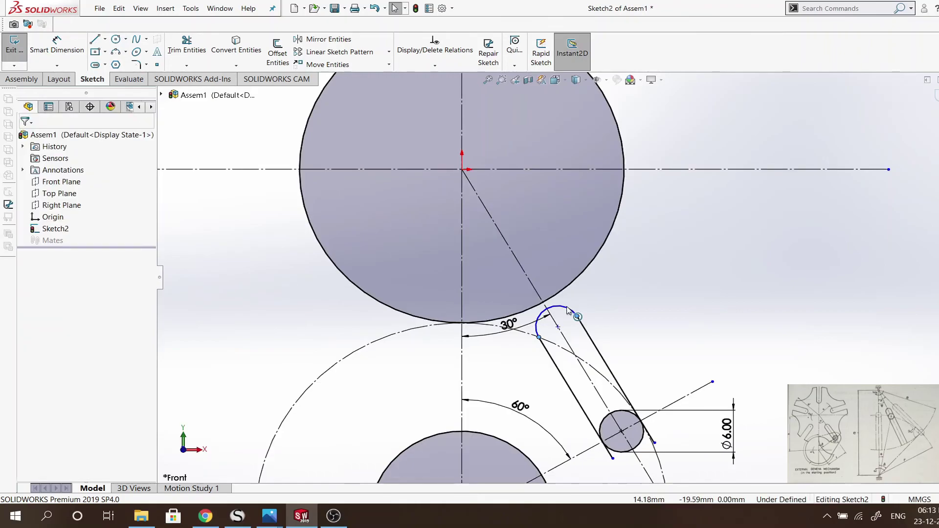
Make the slot's rounded end arc tangent to the R22 upper circle
{"action": "left_click", "coordinate": [566, 307]}
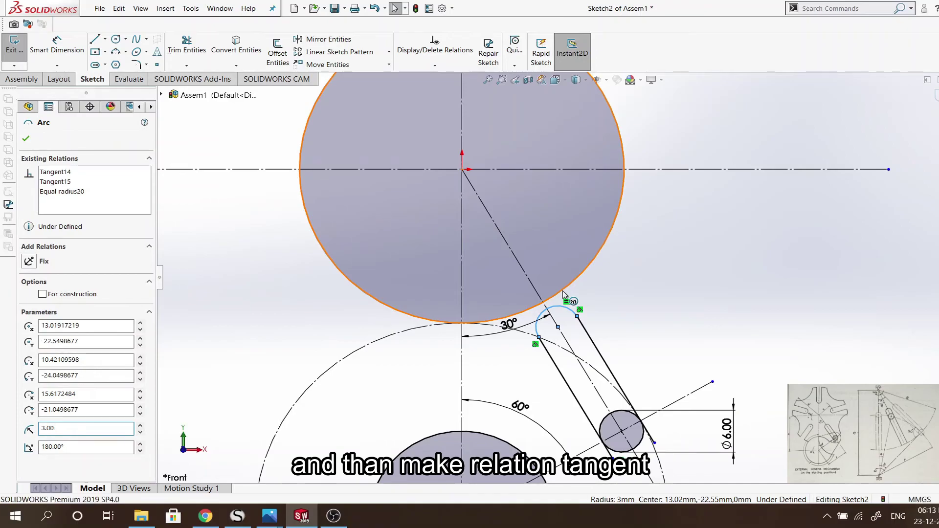
{"action": "left_click", "coordinate": [563, 294], "text": "ctrl"}
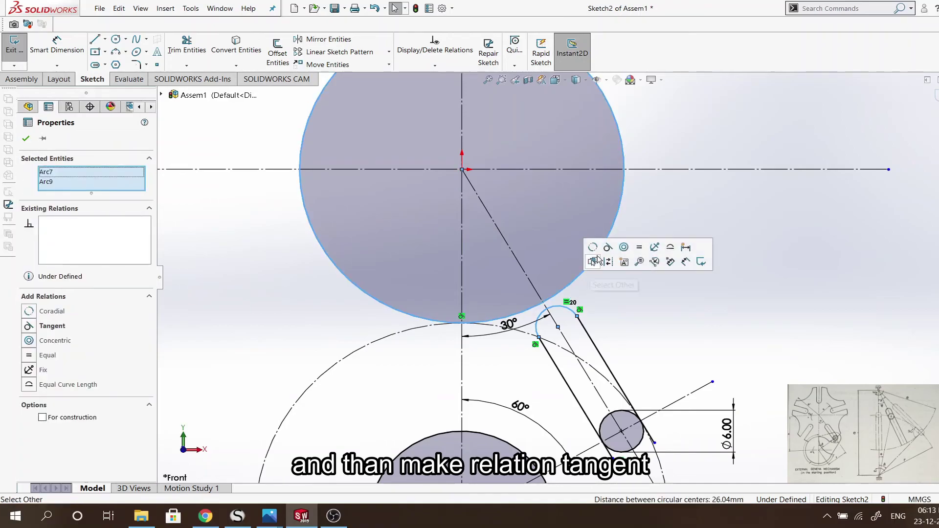
{"action": "left_click", "coordinate": [606, 252]}
{"action": "left_click", "coordinate": [636, 317]}
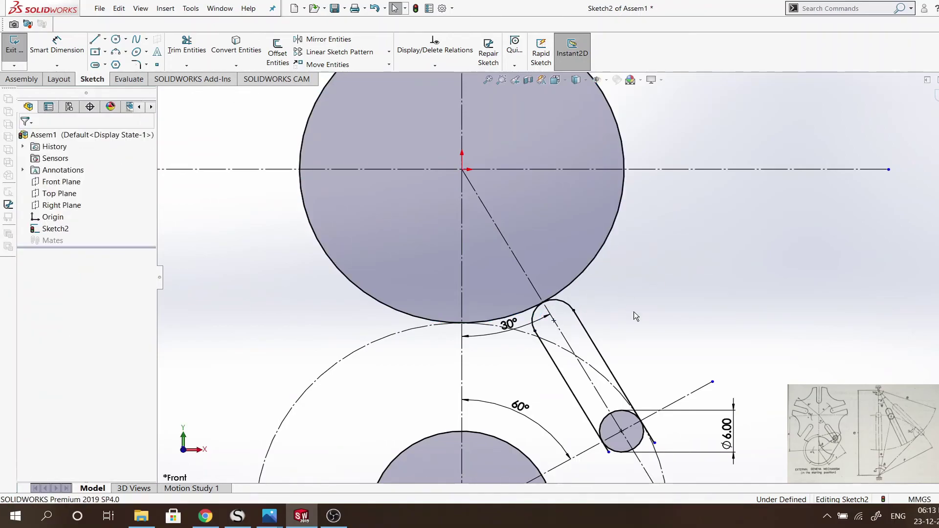
Zoom out and select the R22 upper circle
{"action": "scroll", "coordinate": [636, 316], "scroll_direction": "up", "scroll_amount": 3}
{"action": "scroll", "coordinate": [638, 307], "scroll_direction": "up", "scroll_amount": 1}
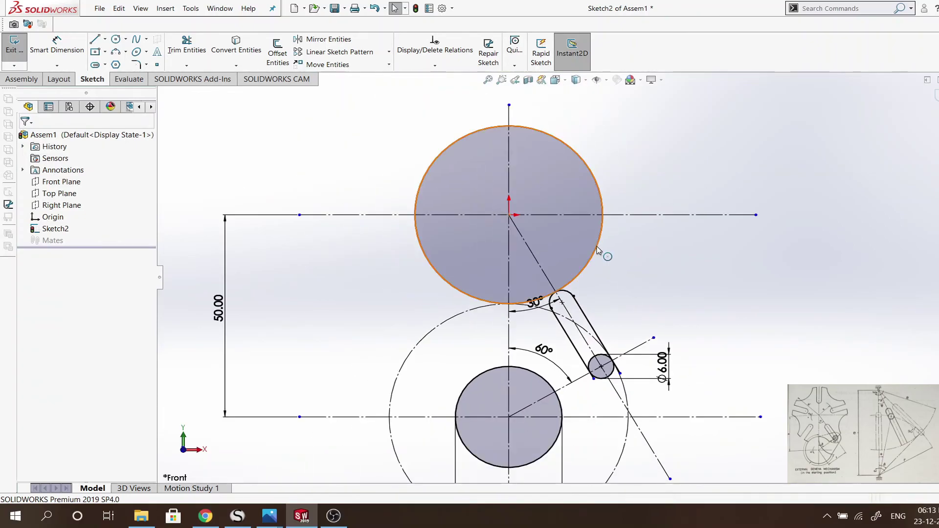
{"action": "left_click", "coordinate": [597, 251]}
{"action": "left_click", "coordinate": [641, 205]}
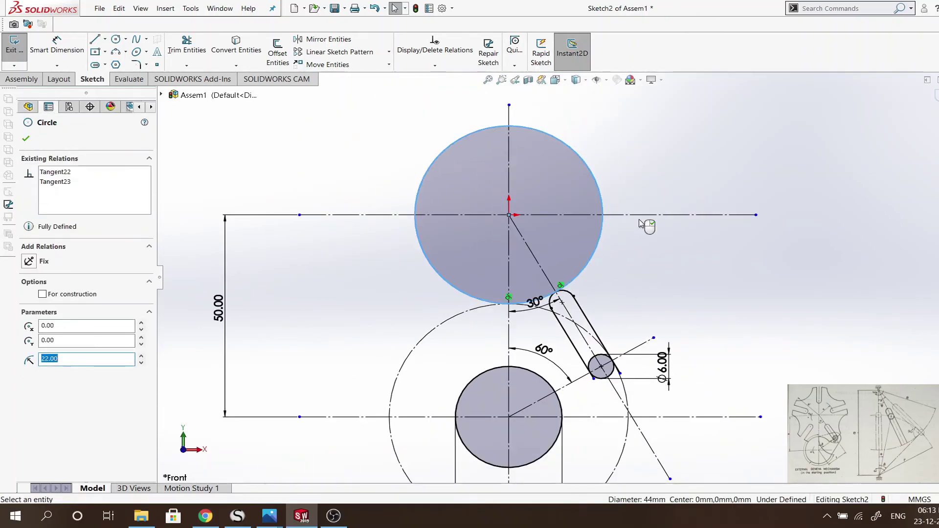
{"action": "left_click", "coordinate": [641, 255]}
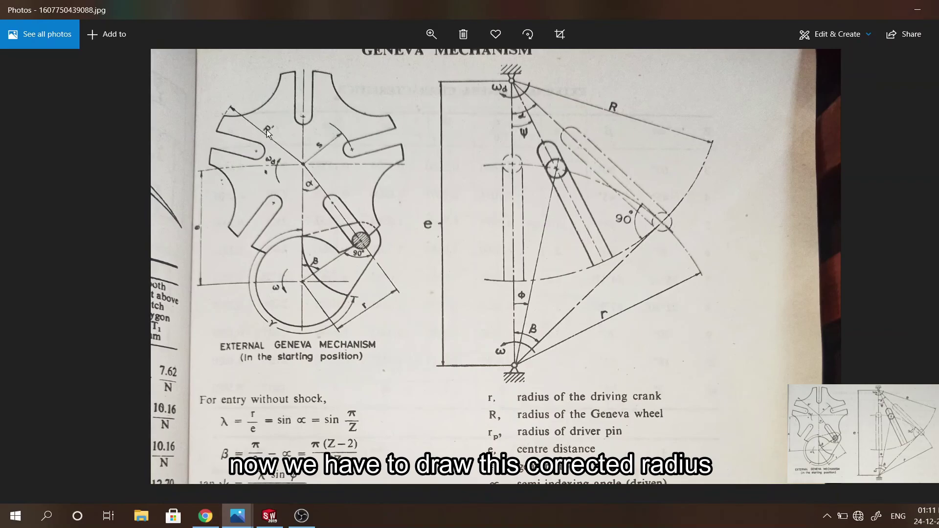
Pan and zoom around the Geneva mechanism reference page to review its drawings
{"action": "left_click_drag", "start_coordinate": [267, 132], "coordinate": [268, 168]}
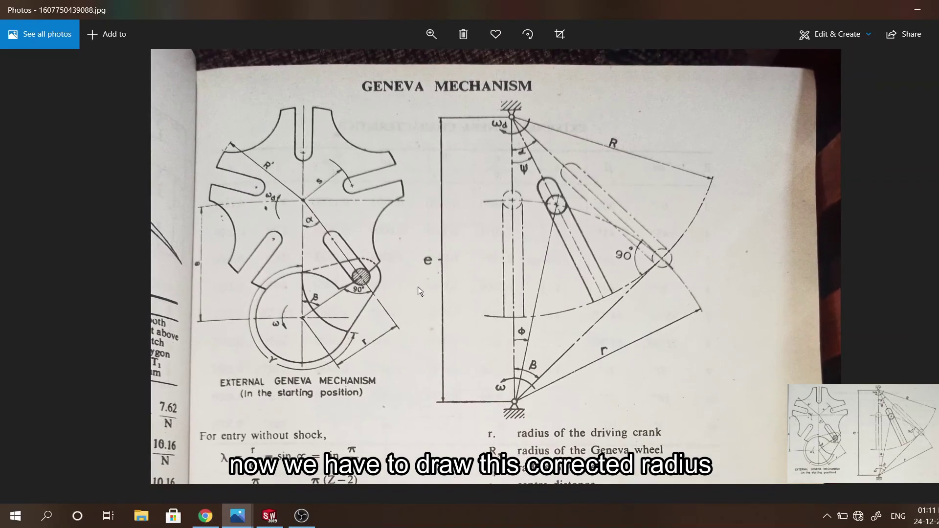
{"action": "scroll", "coordinate": [418, 287], "scroll_direction": "down", "scroll_amount": 4}
{"action": "scroll", "coordinate": [489, 220], "scroll_direction": "down", "scroll_amount": 1}
{"action": "scroll", "coordinate": [538, 187], "scroll_direction": "down", "scroll_amount": 2}
{"action": "scroll", "coordinate": [556, 213], "scroll_direction": "down", "scroll_amount": 3}
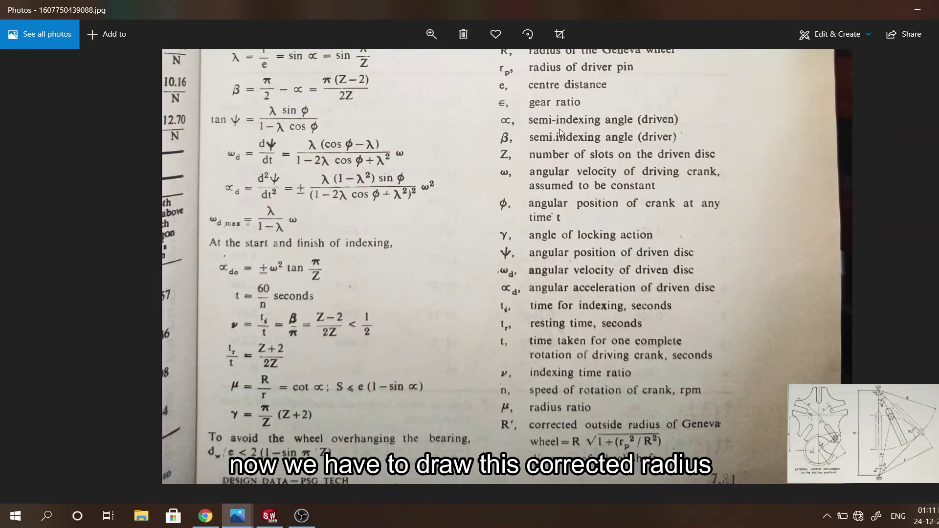
{"action": "scroll", "coordinate": [568, 220], "scroll_direction": "down", "scroll_amount": 1}
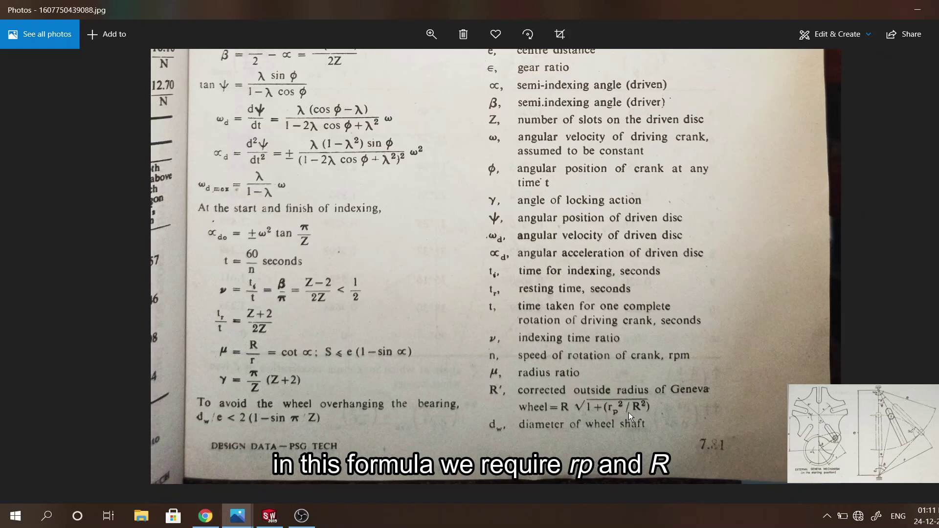
{"action": "scroll", "coordinate": [628, 339], "scroll_direction": "up", "scroll_amount": 1}
{"action": "scroll", "coordinate": [587, 318], "scroll_direction": "up", "scroll_amount": 3}
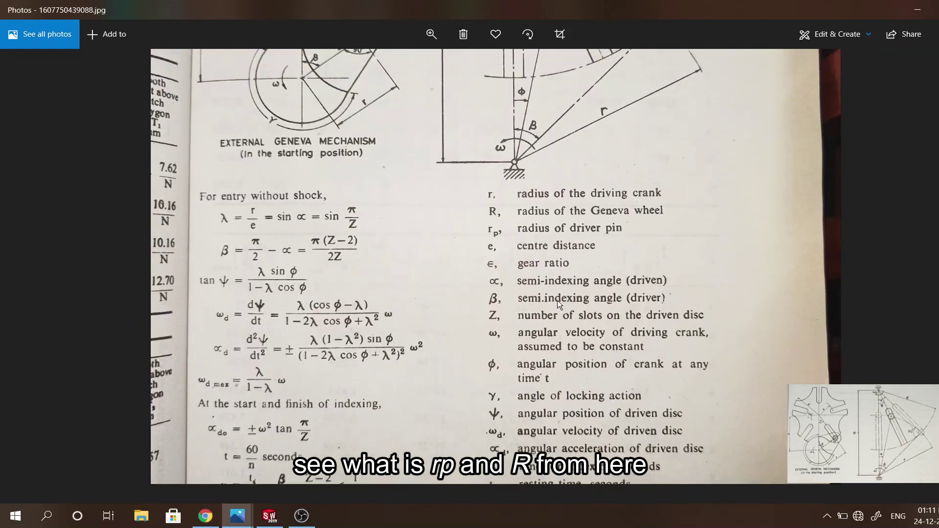
{"action": "scroll", "coordinate": [559, 304], "scroll_direction": "up", "scroll_amount": 2}
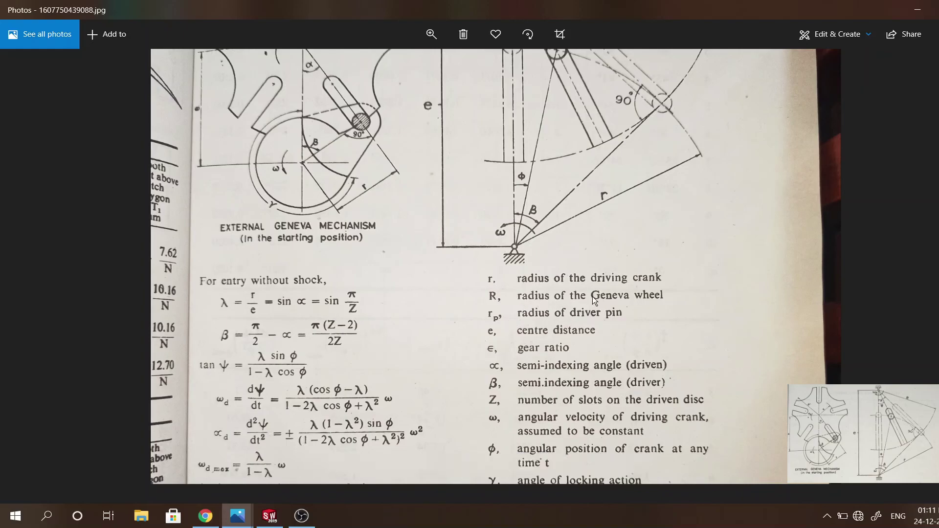
{"action": "left_click_drag", "start_coordinate": [601, 300], "coordinate": [601, 405]}
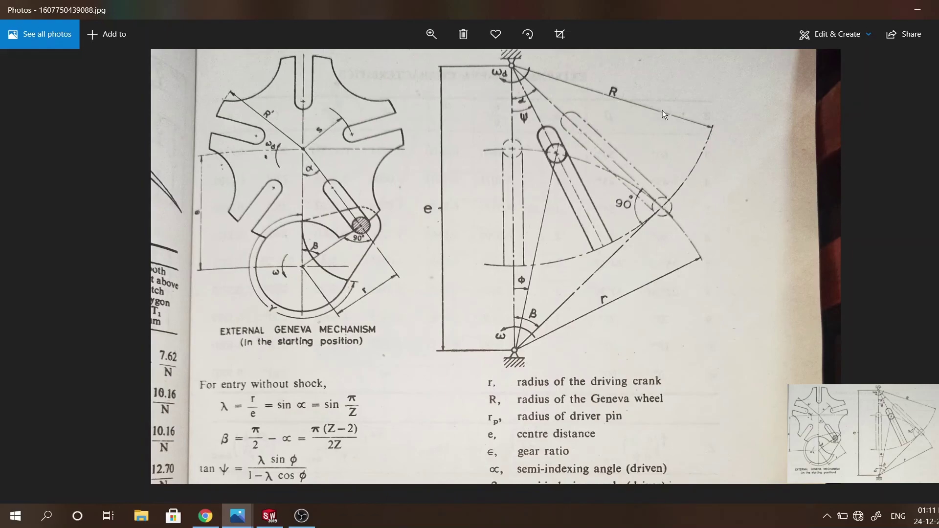
{"action": "left_click_drag", "start_coordinate": [607, 93], "coordinate": [599, 142]}
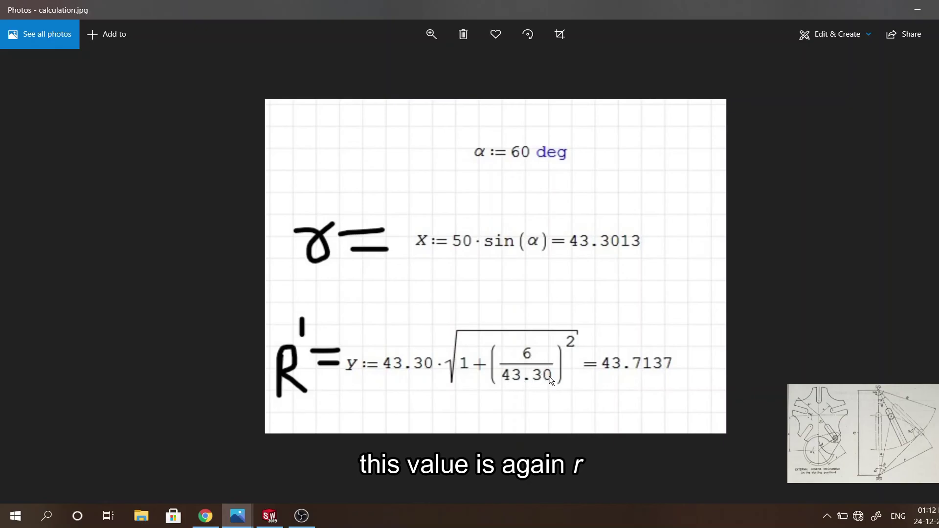
Return to the Geneva Sketch2 in SOLIDWORKS and adjust the zoom
{"action": "left_click", "coordinate": [270, 515]}
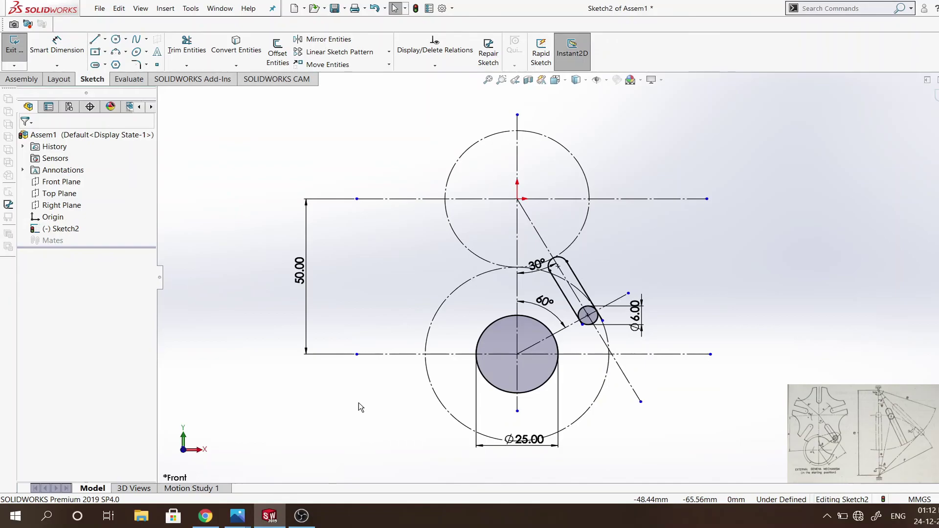
{"action": "scroll", "coordinate": [691, 310], "scroll_direction": "down", "scroll_amount": 1}
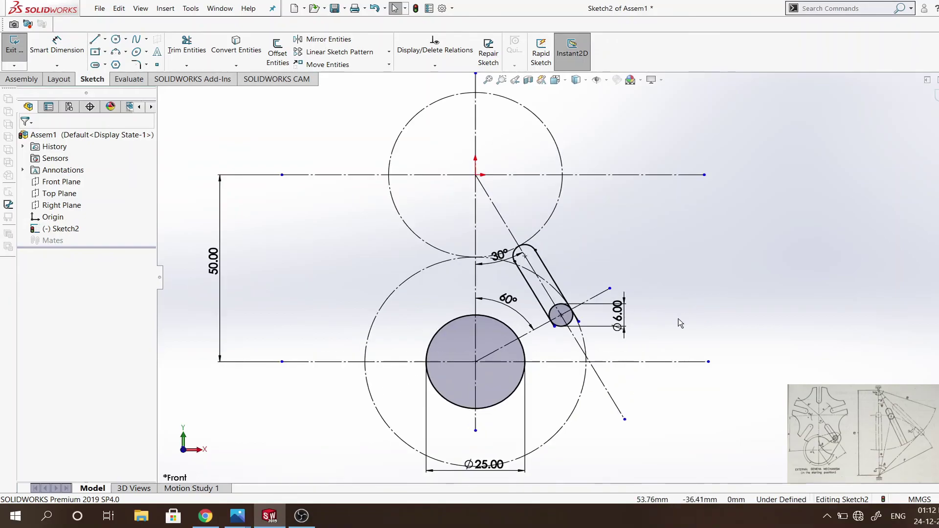
{"action": "scroll", "coordinate": [198, 277], "scroll_direction": "up", "scroll_amount": 1}
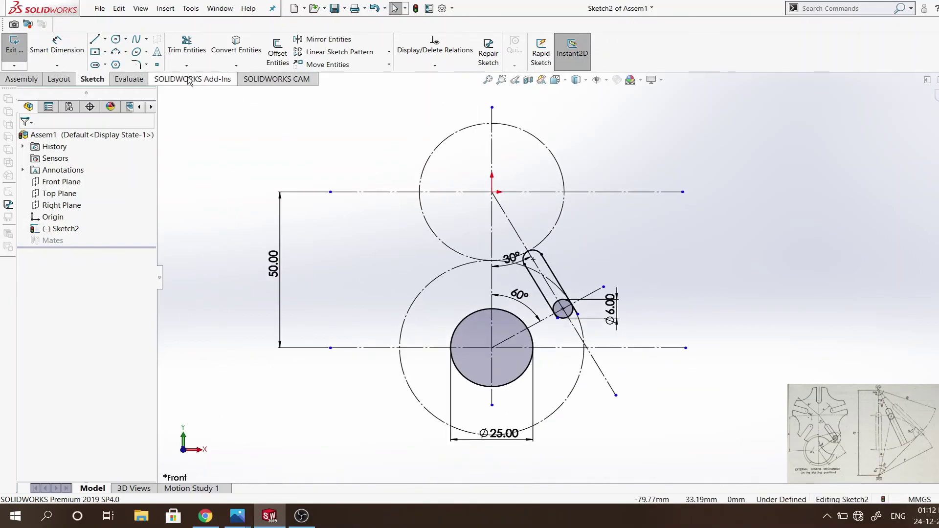
Draw a circle centred on the upper wheel centre and dimension it (Ø68.81)
{"action": "key", "text": "c"}
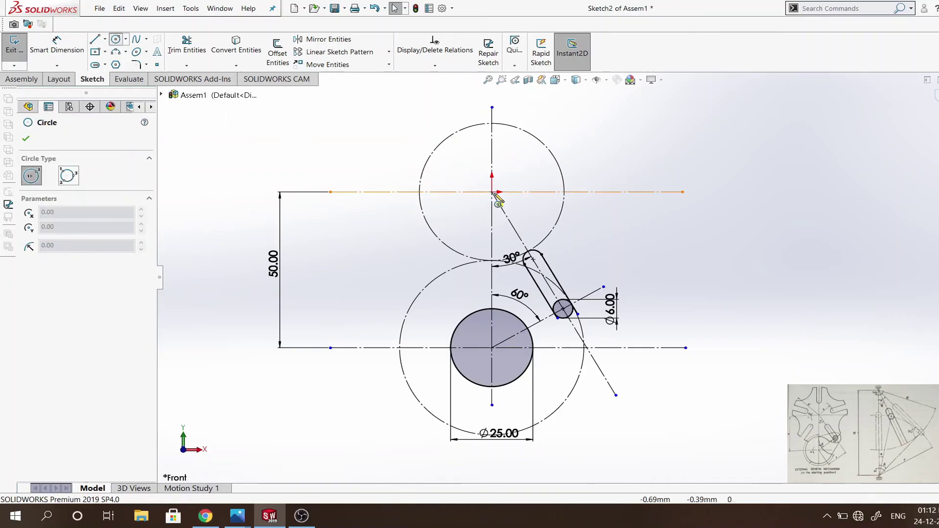
{"action": "left_click", "coordinate": [492, 191]}
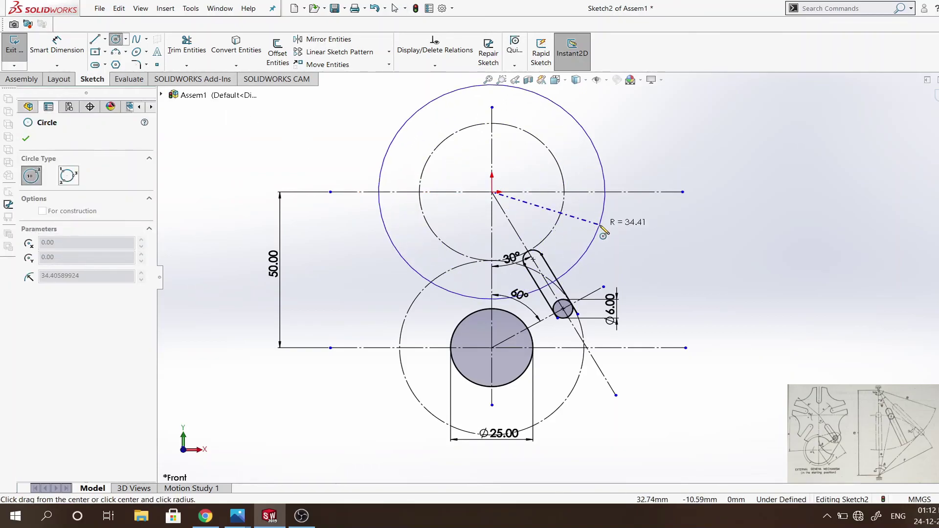
{"action": "left_click", "coordinate": [604, 232]}
{"action": "key", "text": "d"}
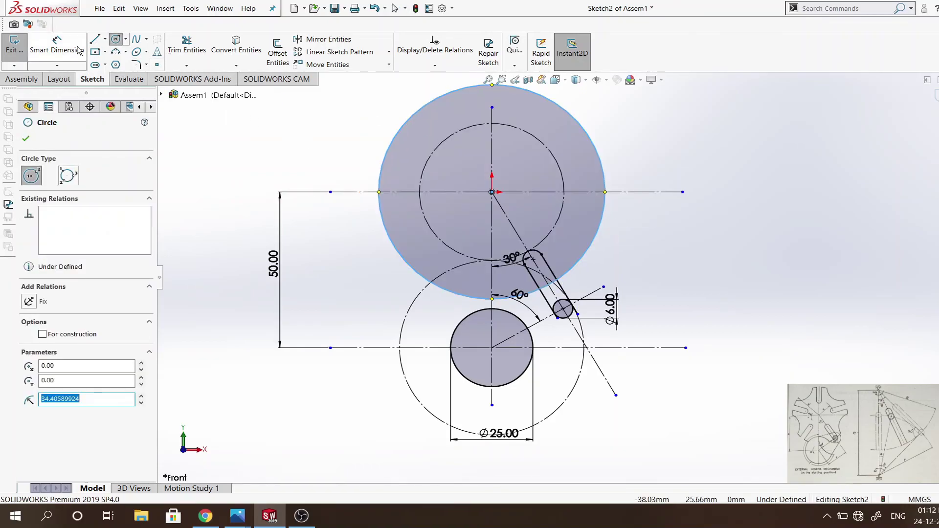
{"action": "left_click", "coordinate": [599, 145]}
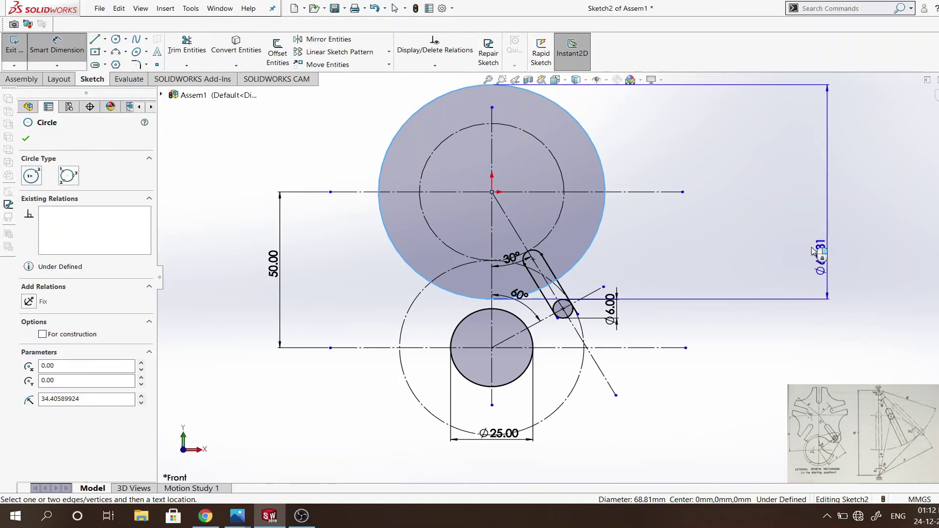
{"action": "left_click", "coordinate": [725, 195]}
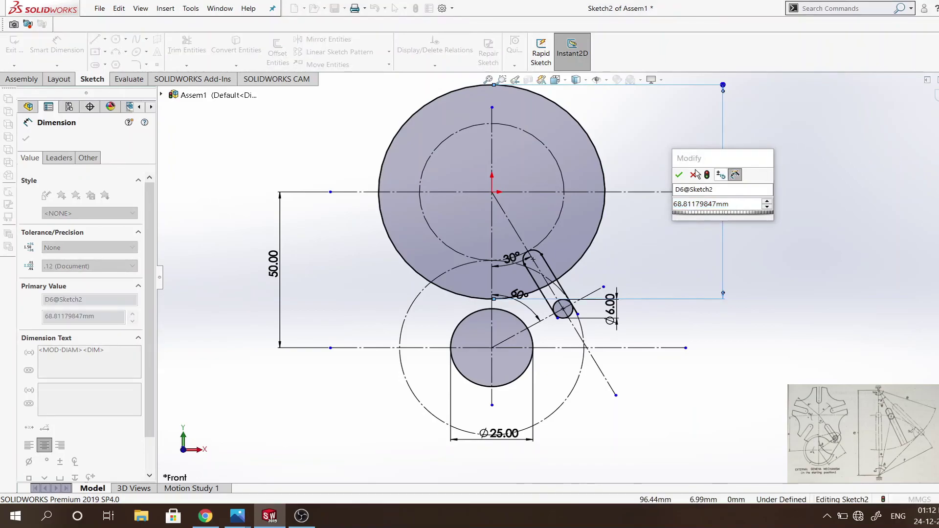
{"action": "left_click", "coordinate": [685, 174]}
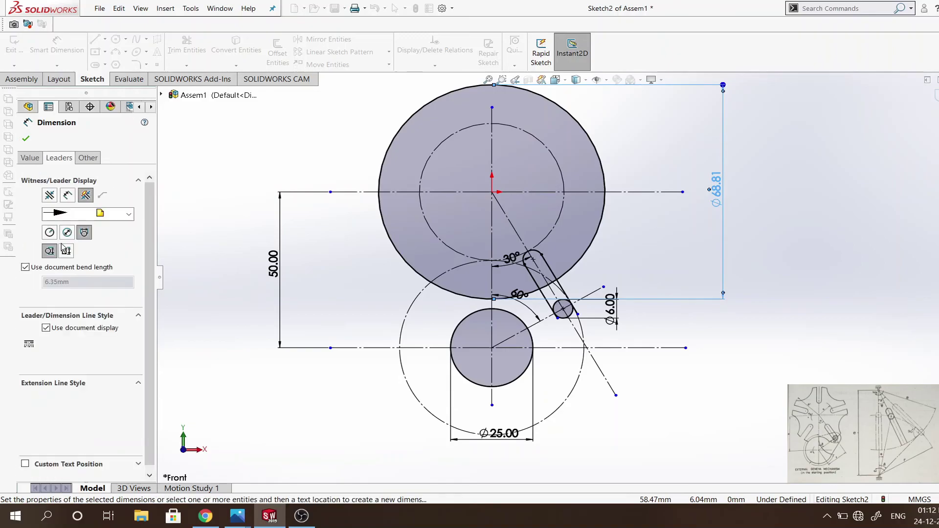
Show the dimension as a radius and change R34.41 to R43.17
{"action": "left_click", "coordinate": [49, 232]}
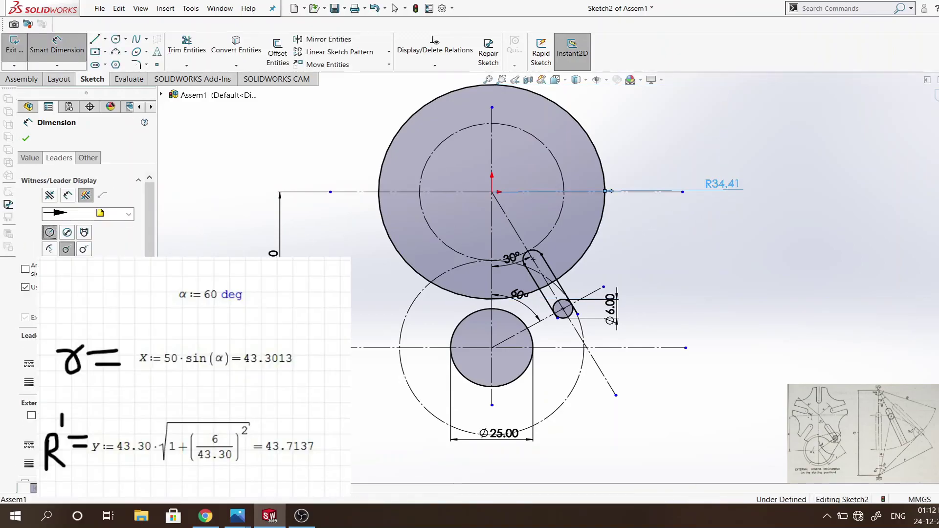
{"action": "key", "text": "Escape"}
{"action": "double_click", "coordinate": [729, 186]}
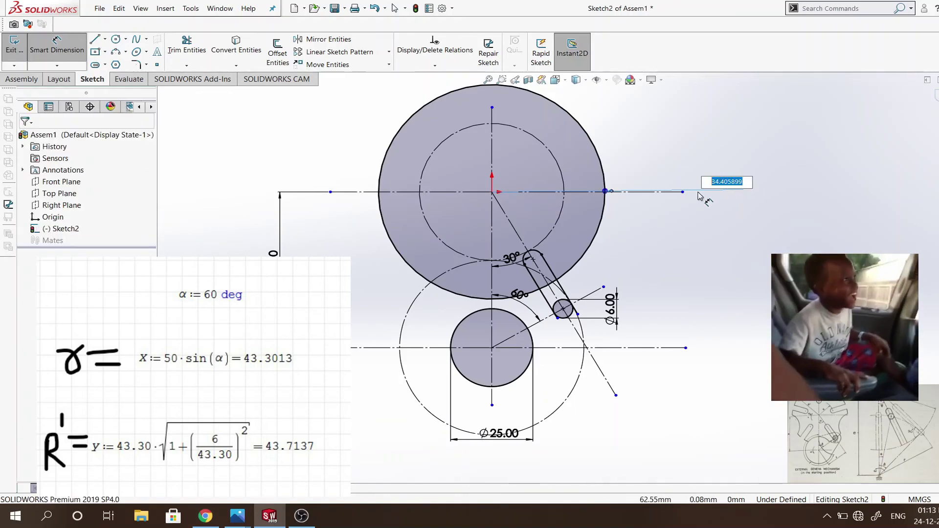
{"action": "type", "text": "43.1"}
{"action": "type", "text": "7"}
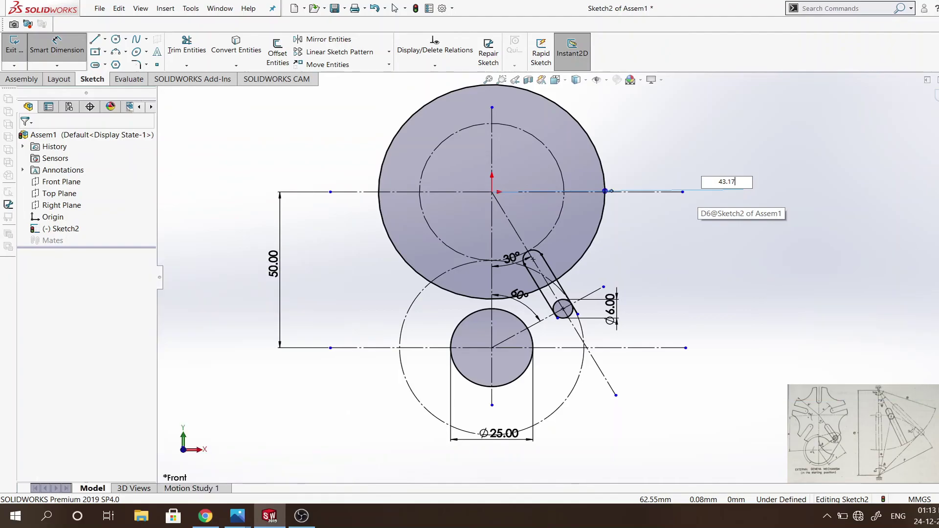
{"action": "key", "text": "Return"}
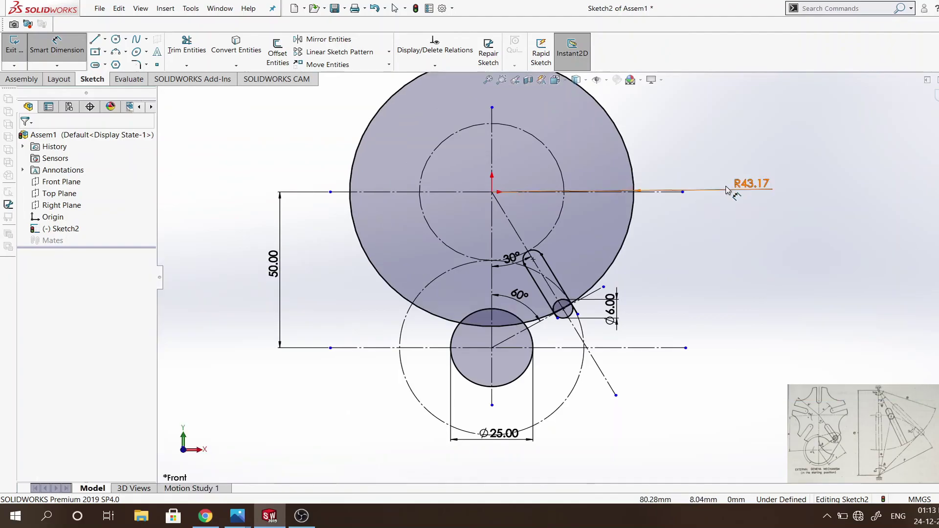
{"action": "scroll", "coordinate": [606, 266], "scroll_direction": "up", "scroll_amount": 1}
{"action": "scroll", "coordinate": [562, 309], "scroll_direction": "down", "scroll_amount": 2}
{"action": "scroll", "coordinate": [524, 309], "scroll_direction": "down", "scroll_amount": 2}
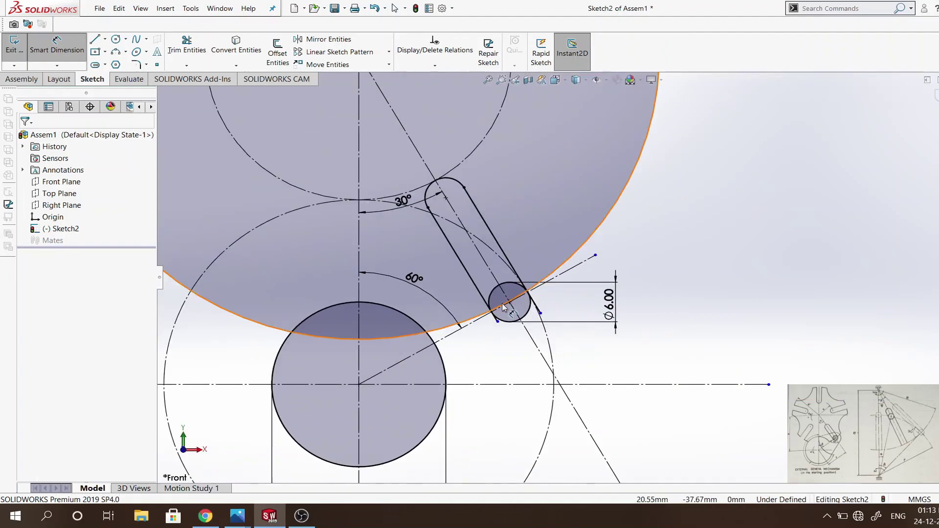
{"action": "scroll", "coordinate": [526, 309], "scroll_direction": "down", "scroll_amount": 1}
{"action": "scroll", "coordinate": [530, 304], "scroll_direction": "down", "scroll_amount": 1}
{"action": "scroll", "coordinate": [530, 304], "scroll_direction": "down", "scroll_amount": 1}
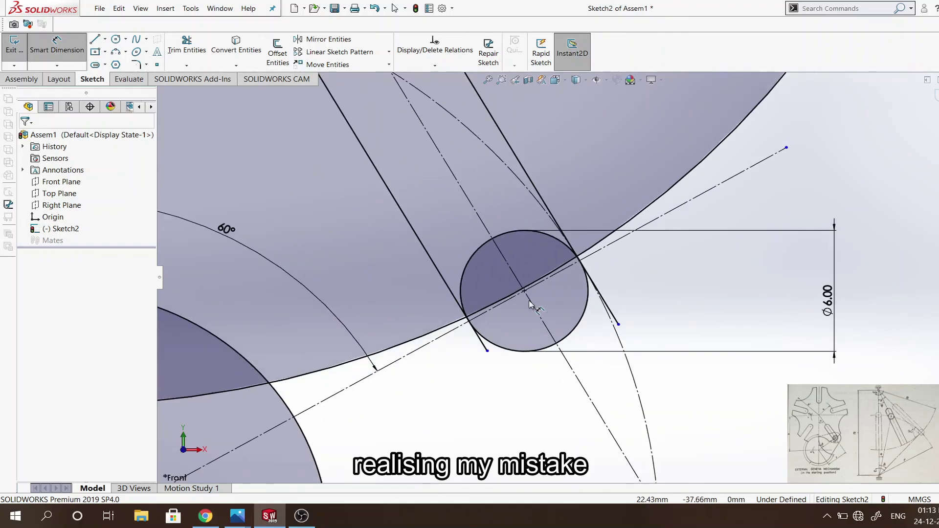
{"action": "scroll", "coordinate": [530, 304], "scroll_direction": "up", "scroll_amount": 1}
{"action": "scroll", "coordinate": [538, 299], "scroll_direction": "up", "scroll_amount": 2}
{"action": "scroll", "coordinate": [525, 342], "scroll_direction": "up", "scroll_amount": 1}
{"action": "scroll", "coordinate": [499, 392], "scroll_direction": "up", "scroll_amount": 1}
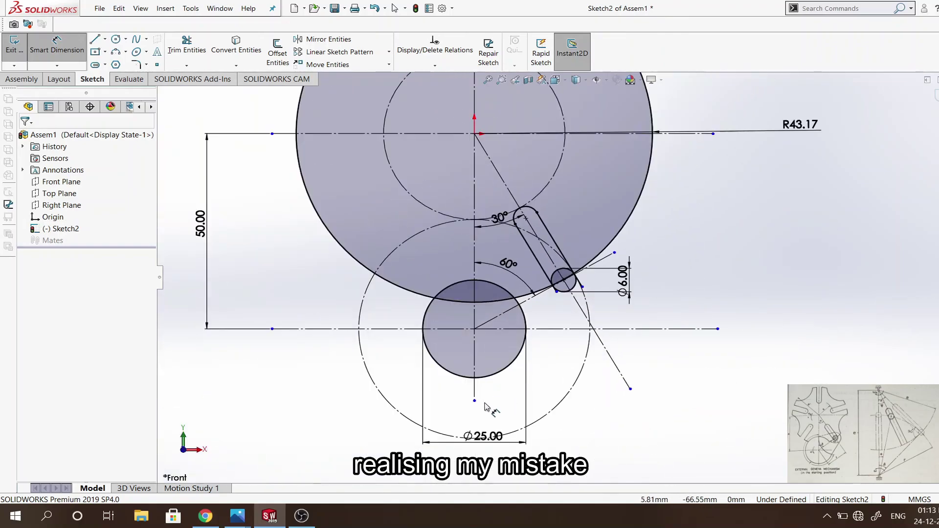
{"action": "mouse_move", "coordinate": [237, 515]}
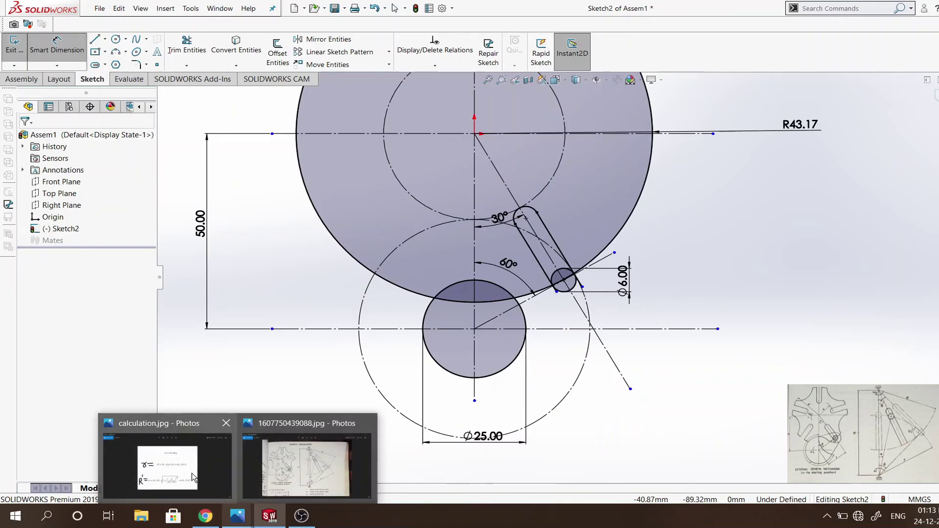
{"action": "left_click", "coordinate": [192, 474]}
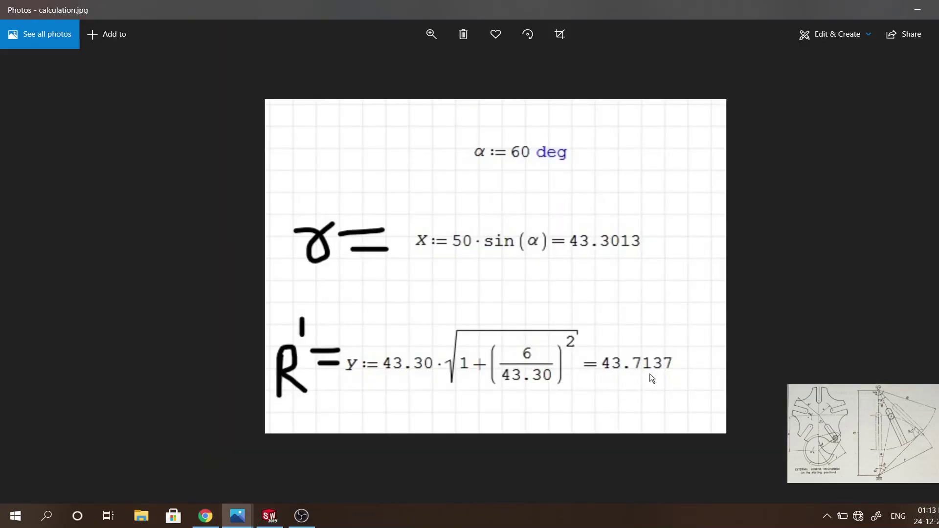
{"action": "left_click", "coordinate": [270, 516]}
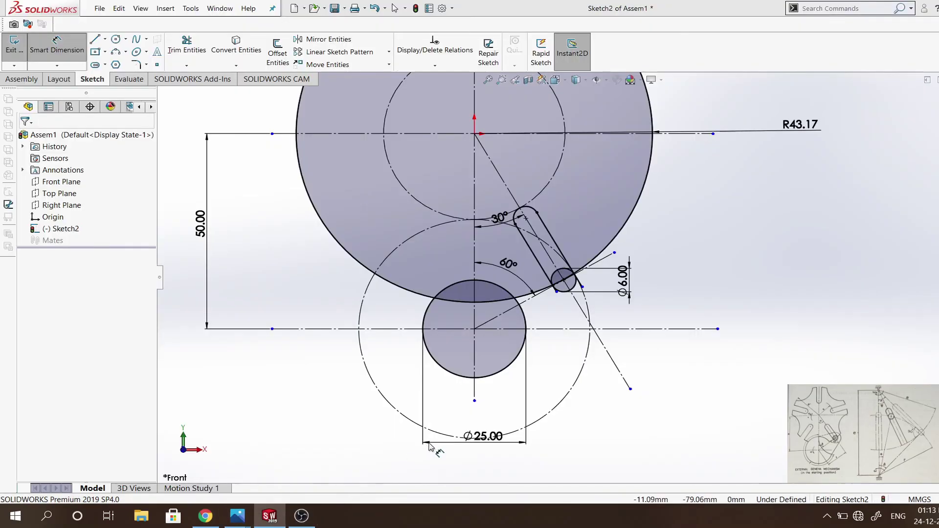
{"action": "scroll", "coordinate": [729, 204], "scroll_direction": "up", "scroll_amount": 1}
{"action": "scroll", "coordinate": [729, 204], "scroll_direction": "up", "scroll_amount": 1}
{"action": "scroll", "coordinate": [711, 246], "scroll_direction": "up", "scroll_amount": 1}
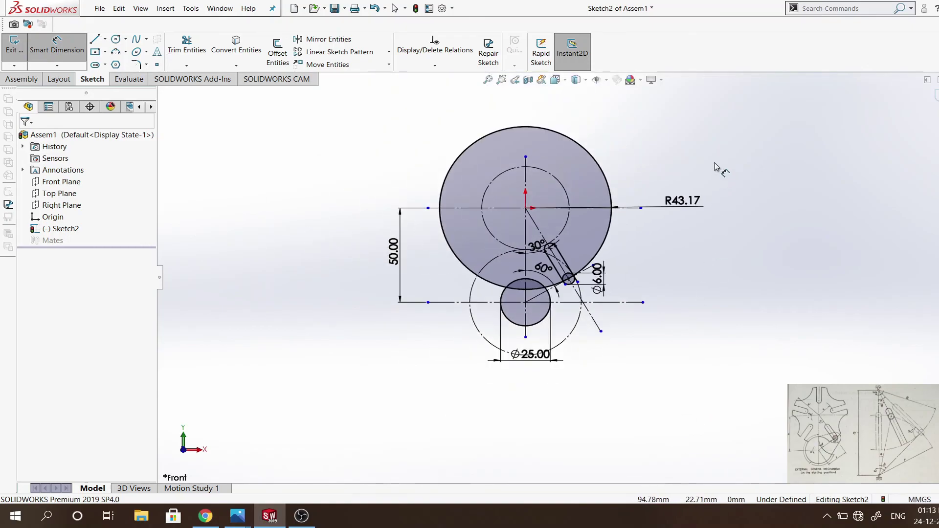
{"action": "scroll", "coordinate": [715, 168], "scroll_direction": "down", "scroll_amount": 1}
{"action": "scroll", "coordinate": [656, 236], "scroll_direction": "down", "scroll_amount": 1}
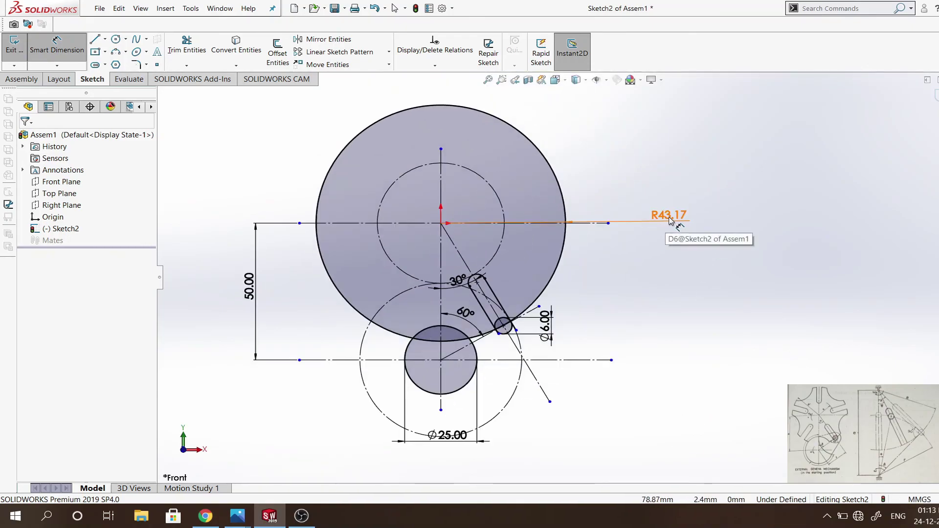
Correct the large circle's radius from 43.17 to 43.71, then zoom onto the slot and pin
{"action": "left_click", "coordinate": [666, 219]}
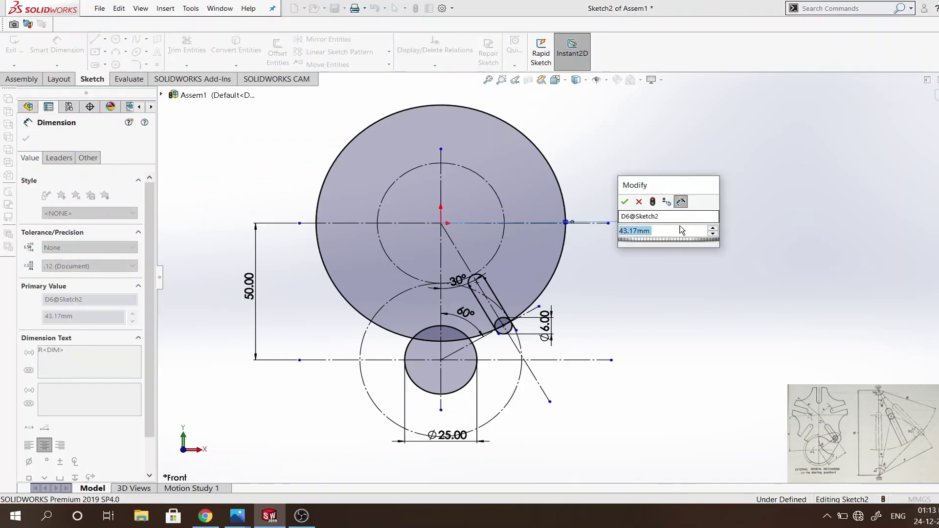
{"action": "type", "text": "43."}
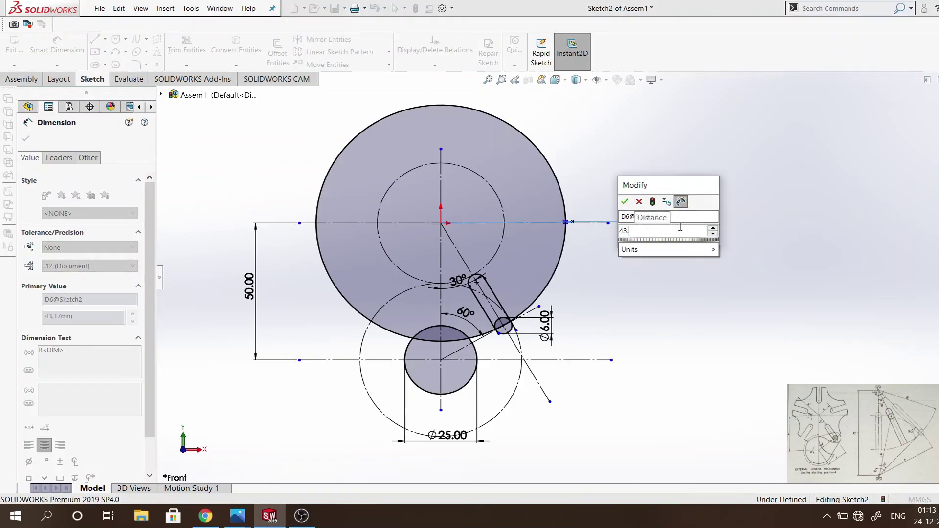
{"action": "type", "text": "71"}
{"action": "key", "text": "Return"}
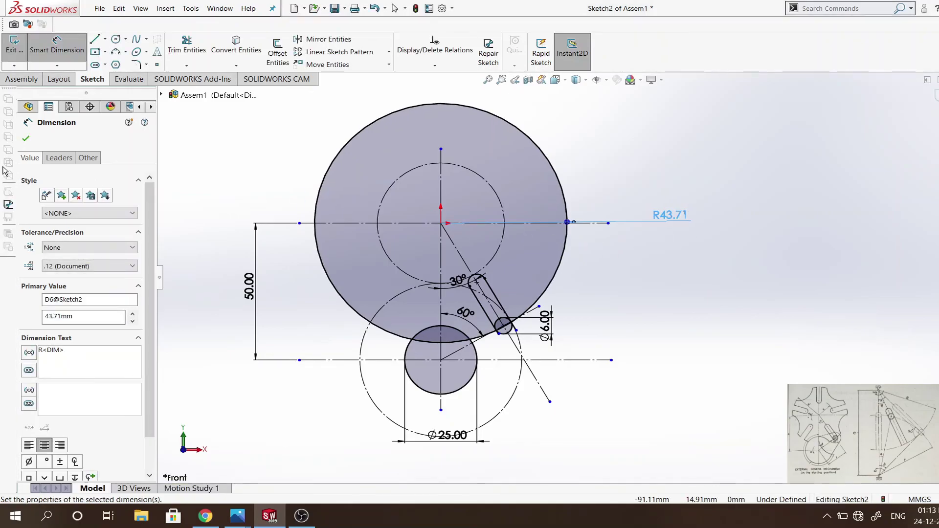
{"action": "left_click", "coordinate": [27, 139]}
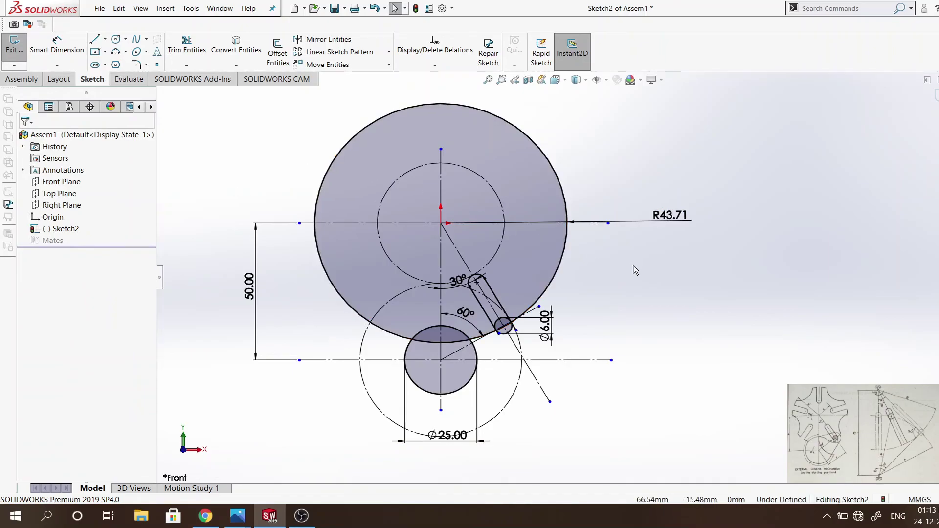
{"action": "scroll", "coordinate": [639, 271], "scroll_direction": "up", "scroll_amount": 2}
{"action": "scroll", "coordinate": [520, 319], "scroll_direction": "down", "scroll_amount": 2}
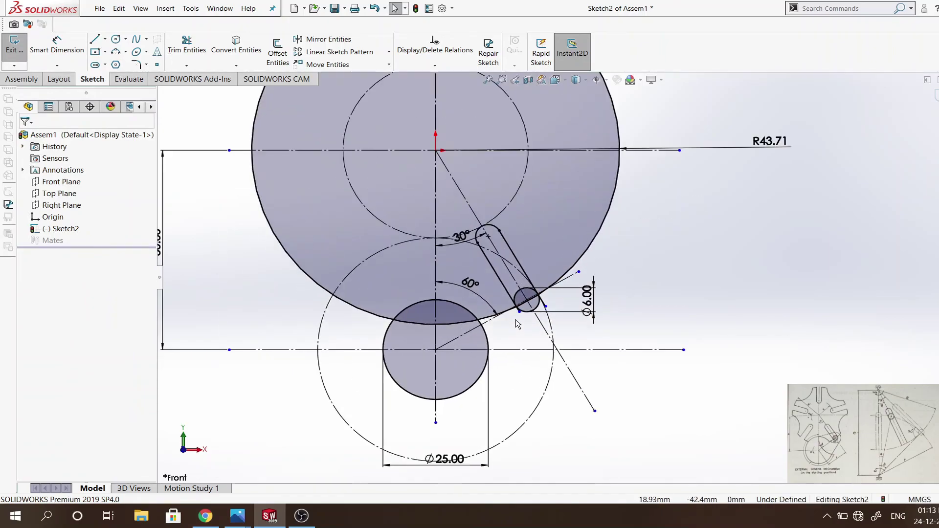
{"action": "scroll", "coordinate": [519, 319], "scroll_direction": "down", "scroll_amount": 1}
{"action": "scroll", "coordinate": [519, 318], "scroll_direction": "down", "scroll_amount": 1}
{"action": "scroll", "coordinate": [519, 316], "scroll_direction": "down", "scroll_amount": 1}
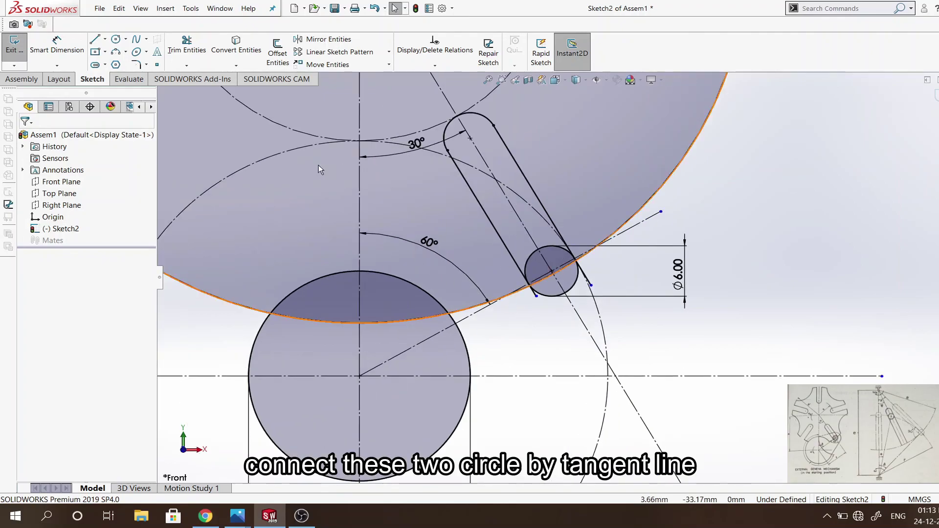
Sketch two separate lines between the Ø25 crank circle and the Ø6 pin circle
{"action": "key", "text": "l"}
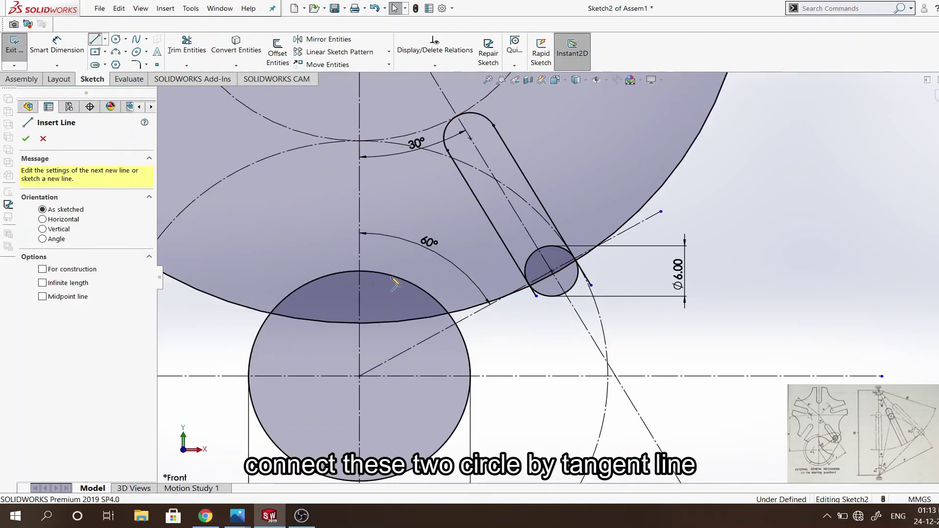
{"action": "left_click", "coordinate": [404, 285]}
{"action": "left_click", "coordinate": [536, 264]}
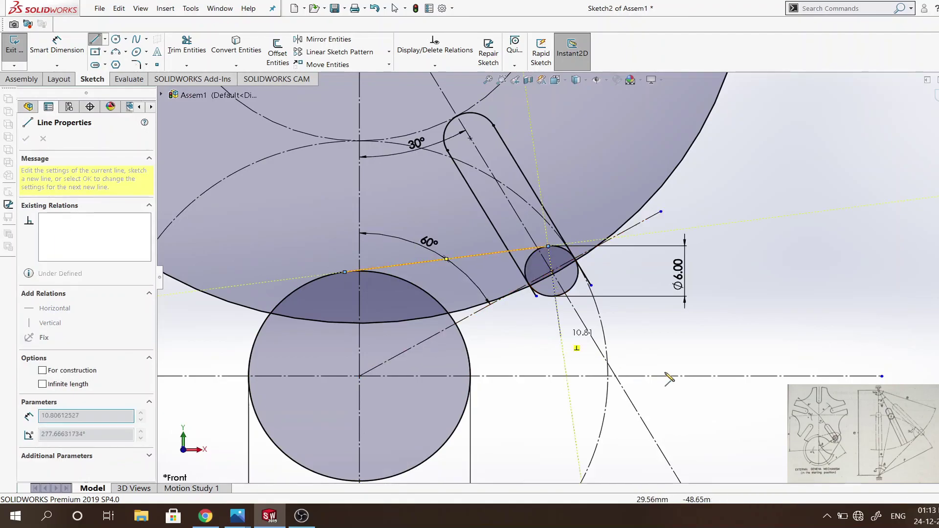
{"action": "key", "text": "Escape"}
{"action": "key", "text": "l"}
{"action": "left_click", "coordinate": [574, 285]}
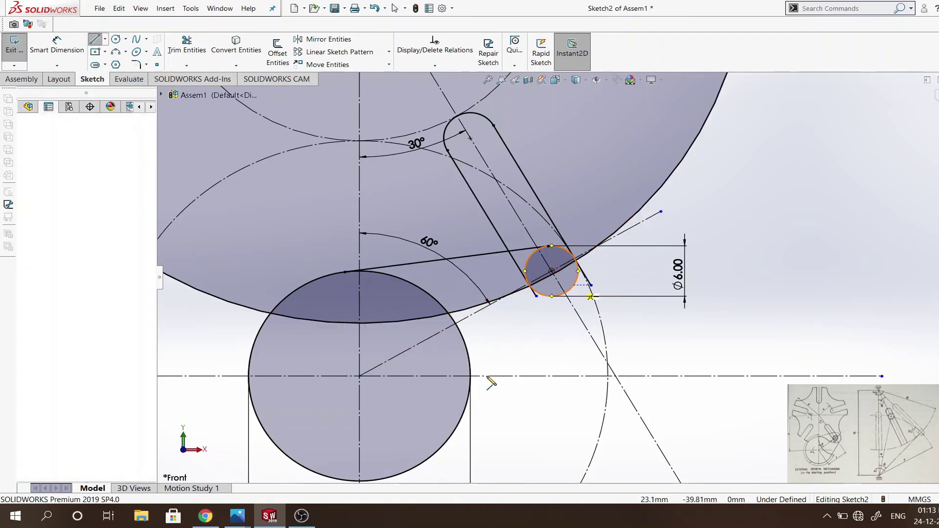
{"action": "left_click", "coordinate": [459, 421]}
{"action": "key", "text": "Escape"}
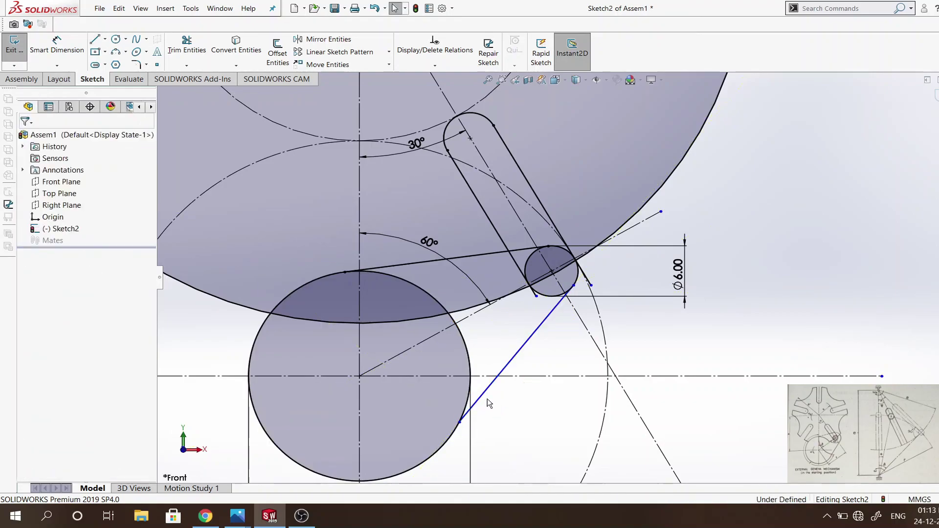
Make the lower line tangent to both the crank circle and the pin circle
{"action": "left_click", "coordinate": [479, 399]}
{"action": "left_click", "coordinate": [462, 424], "text": "ctrl"}
{"action": "left_click", "coordinate": [484, 389]}
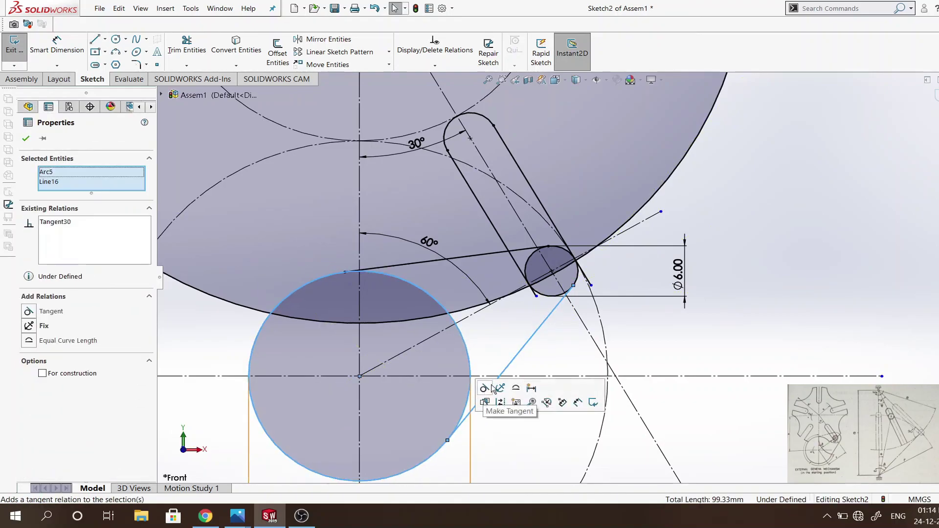
{"action": "left_click", "coordinate": [569, 292]}
{"action": "left_click", "coordinate": [581, 276]}
{"action": "left_click", "coordinate": [540, 249], "text": "ctrl"}
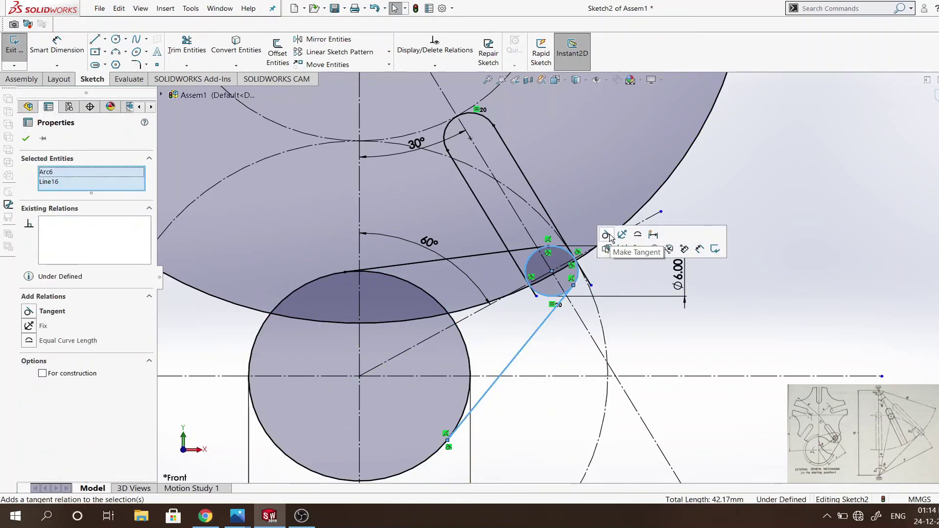
{"action": "left_click", "coordinate": [609, 234]}
Select the upper line with the pin and crank circles for tangent relations
{"action": "left_click", "coordinate": [532, 251]}
{"action": "left_click", "coordinate": [532, 260], "text": "ctrl"}
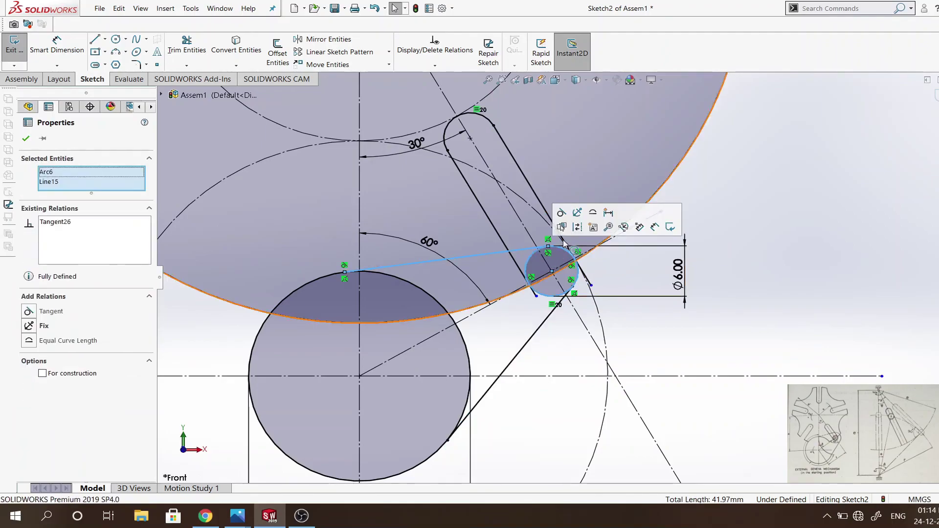
{"action": "left_click", "coordinate": [387, 271], "text": "ctrl"}
{"action": "key", "text": "Escape"}
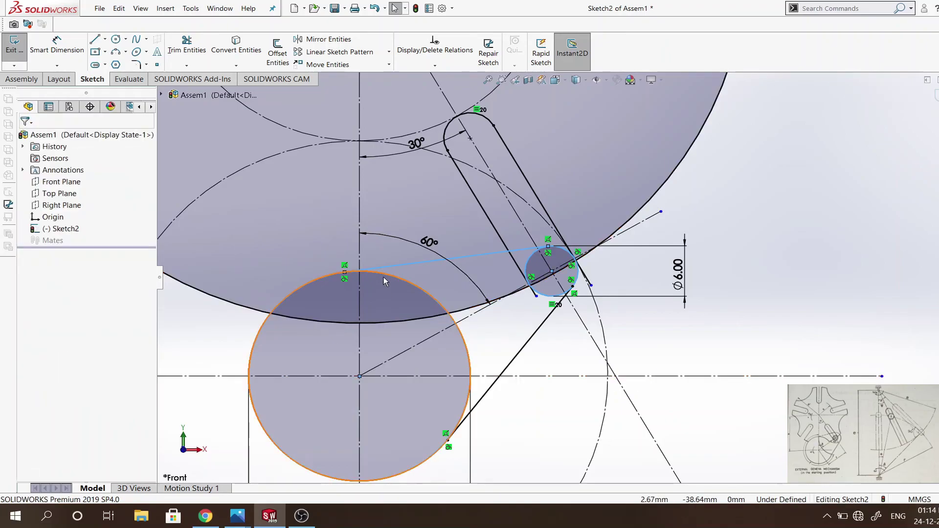
{"action": "left_click", "coordinate": [384, 271]}
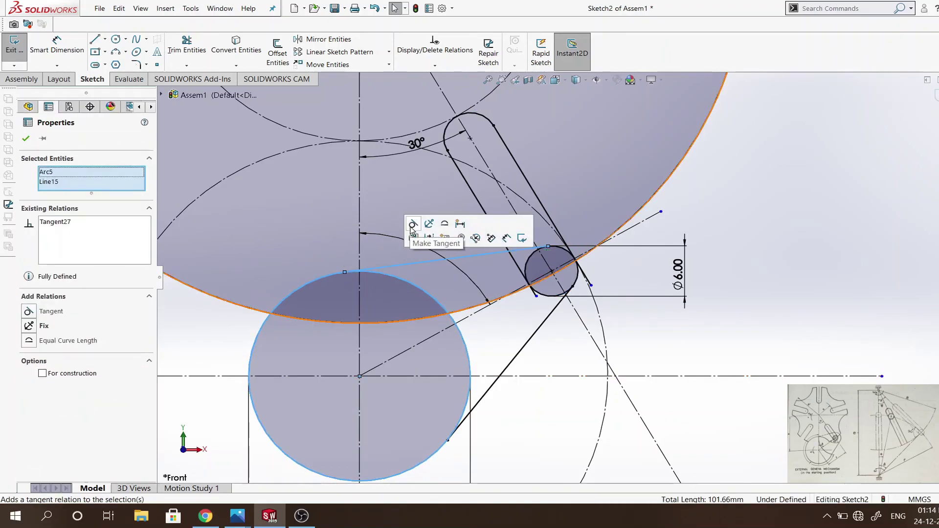
{"action": "key", "text": "alt+Tab"}
Bring up the External Geneva Characteristics table and read the 240° gamma value
{"action": "left_click_drag", "start_coordinate": [338, 217], "coordinate": [334, 288]}
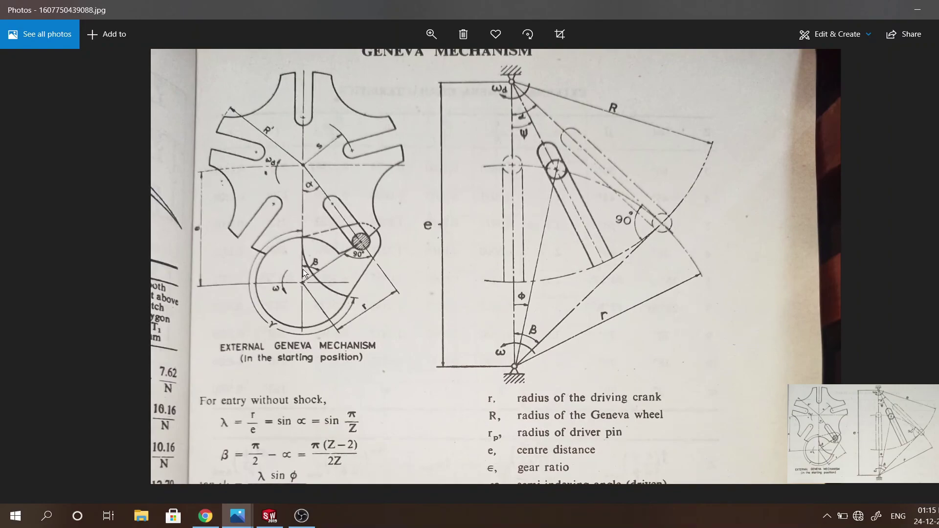
{"action": "scroll", "coordinate": [304, 273], "scroll_direction": "up", "scroll_amount": 2}
{"action": "scroll", "coordinate": [403, 304], "scroll_direction": "down", "scroll_amount": 1}
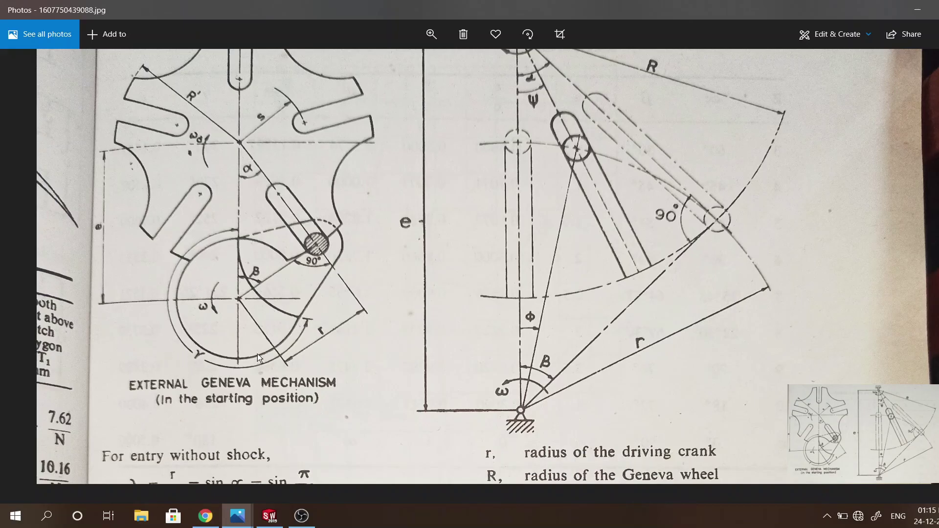
{"action": "scroll", "coordinate": [257, 353], "scroll_direction": "down", "scroll_amount": 3}
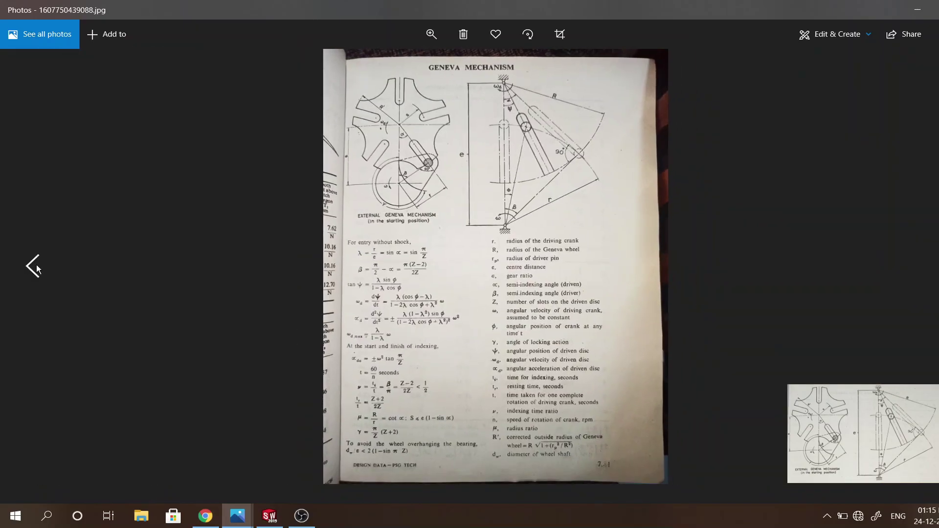
{"action": "left_click", "coordinate": [37, 269]}
{"action": "scroll", "coordinate": [612, 147], "scroll_direction": "up", "scroll_amount": 1}
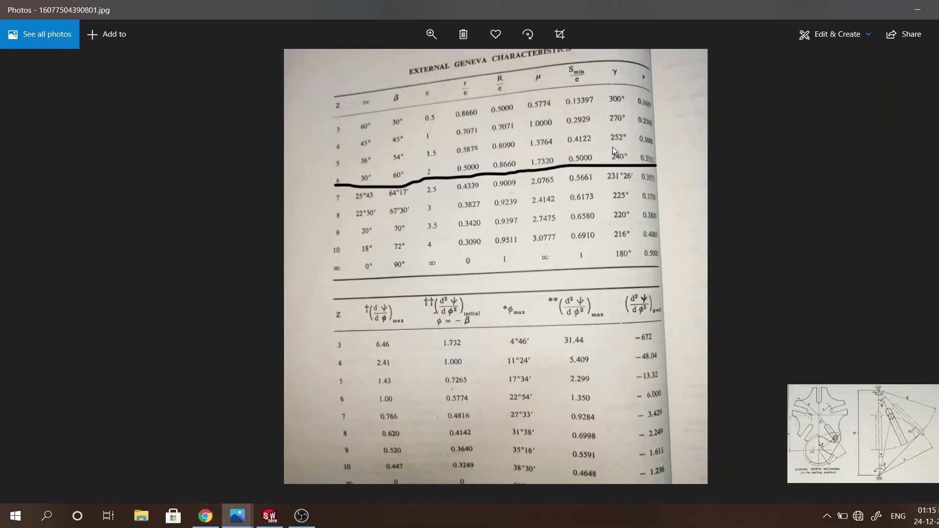
{"action": "scroll", "coordinate": [612, 146], "scroll_direction": "up", "scroll_amount": 2}
{"action": "mouse_move", "coordinate": [626, 150]}
{"action": "left_mouse_down"}
{"action": "mouse_move", "coordinate": [628, 260]}
{"action": "mouse_move", "coordinate": [713, 154]}
{"action": "left_mouse_up"}
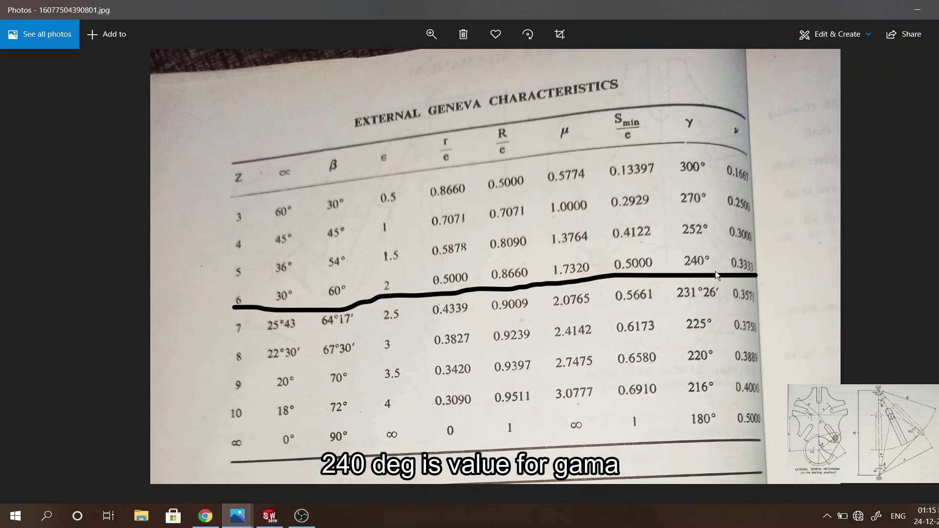
{"action": "left_click", "coordinate": [269, 516]}
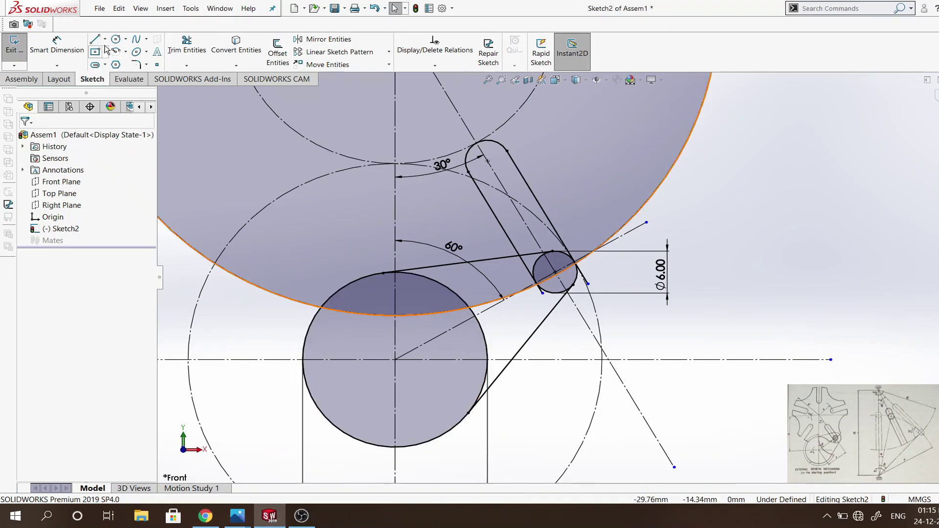
Draw a radial line from the crank circle centre to its edge
{"action": "key", "text": "l"}
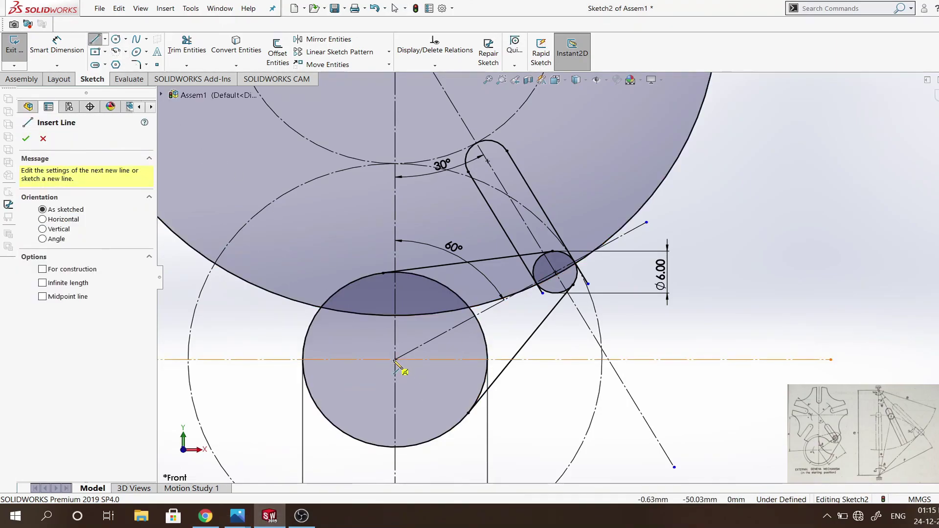
{"action": "left_click", "coordinate": [396, 360]}
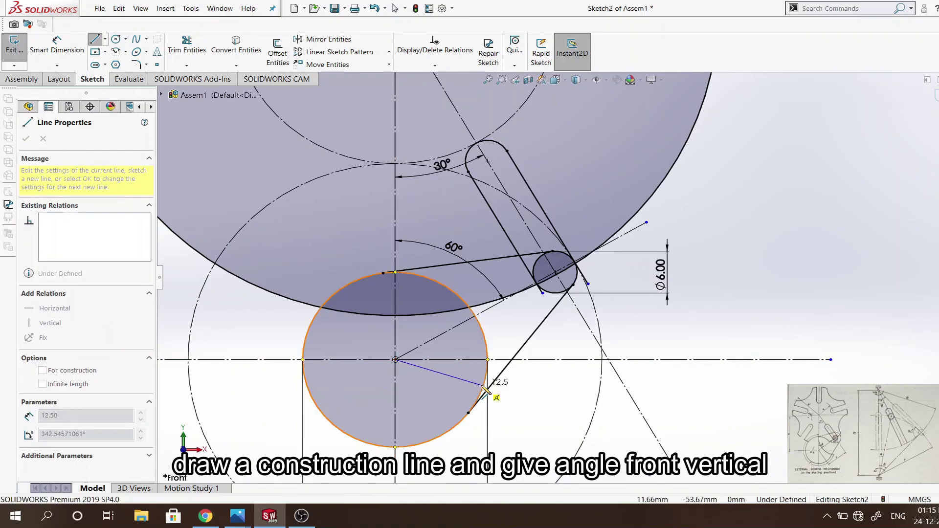
{"action": "left_click", "coordinate": [485, 388]}
{"action": "key", "text": "Escape"}
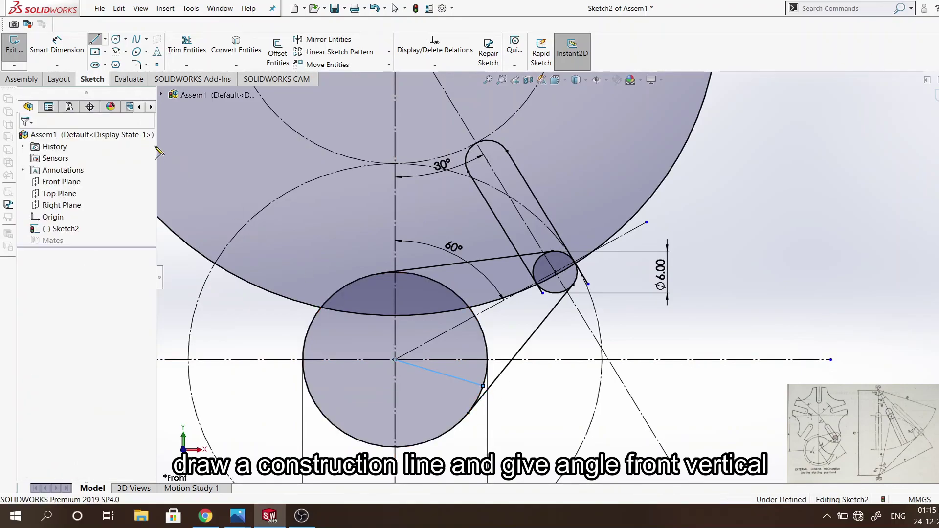
Dimension the radial line's angle to the vertical centreline as 240°
{"action": "left_click", "coordinate": [56, 45]}
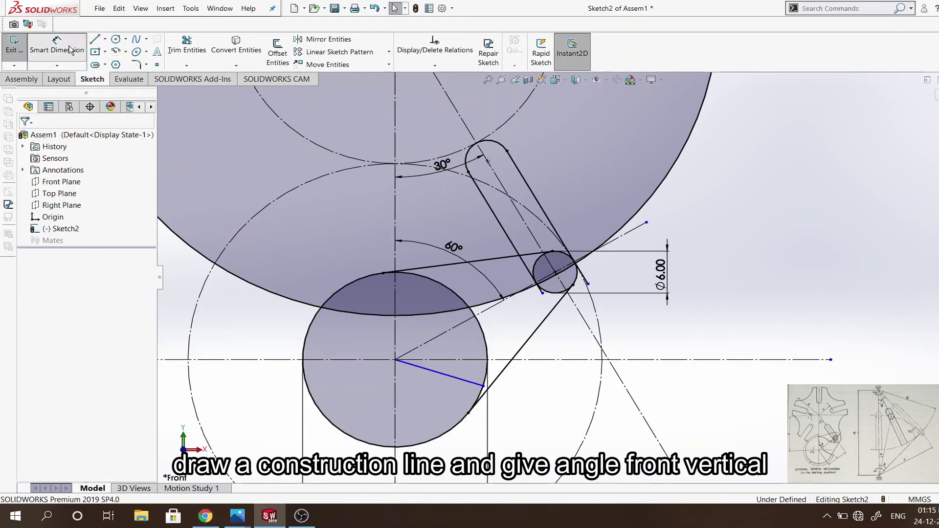
{"action": "left_click", "coordinate": [449, 378]}
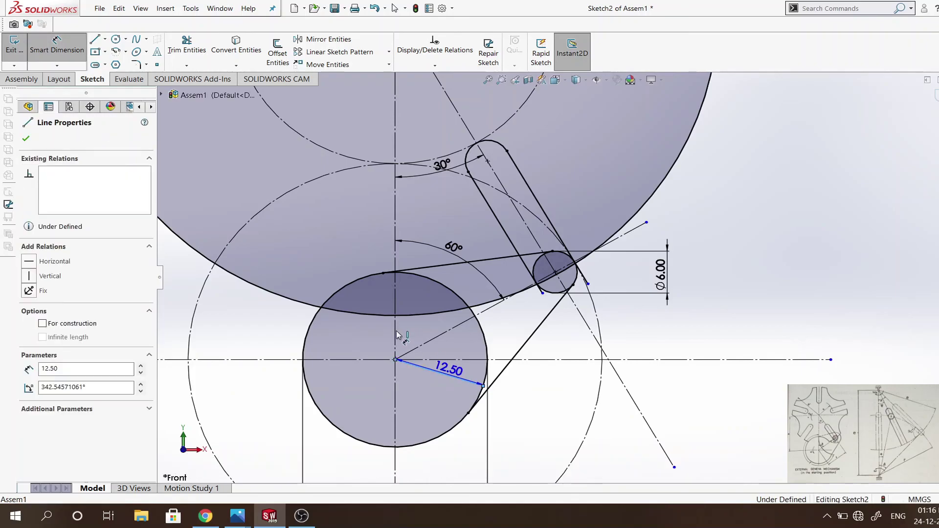
{"action": "left_click", "coordinate": [396, 327]}
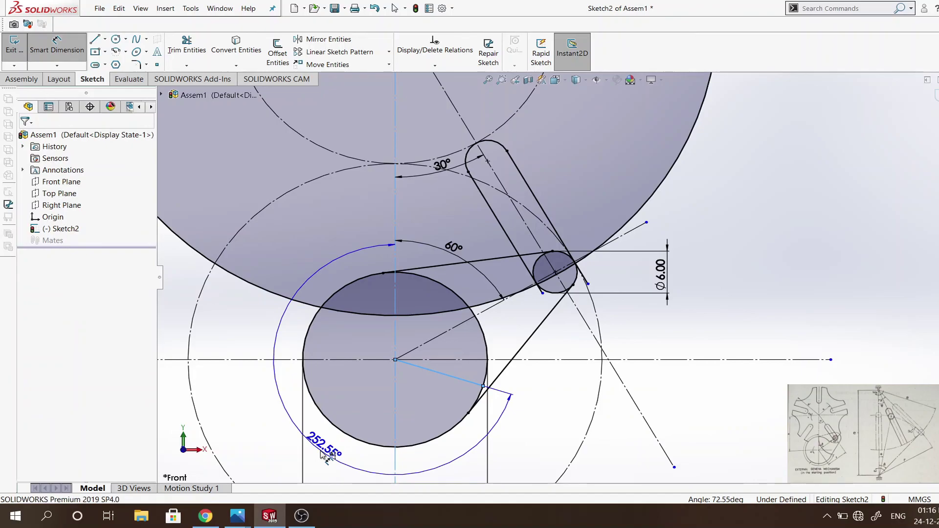
{"action": "left_click", "coordinate": [321, 454]}
{"action": "type", "text": "240"}
{"action": "key", "text": "Return"}
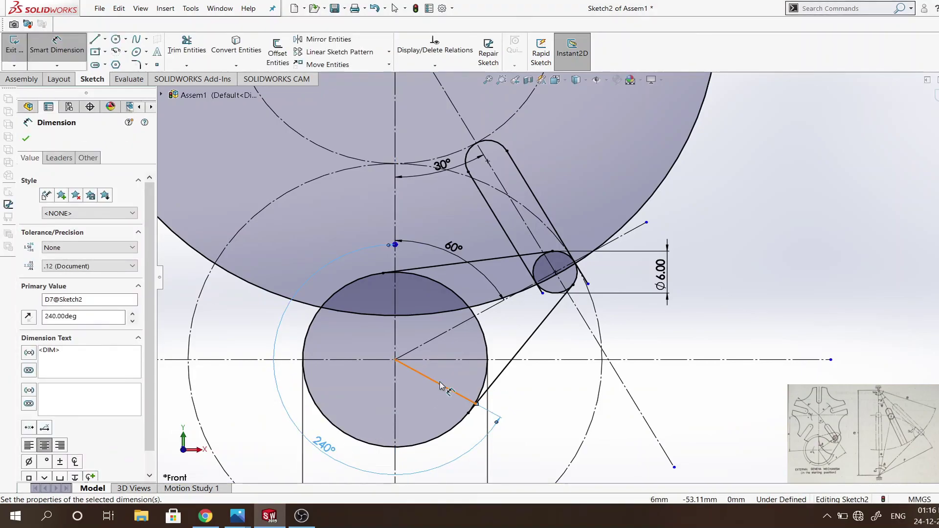
{"action": "key", "text": "Escape"}
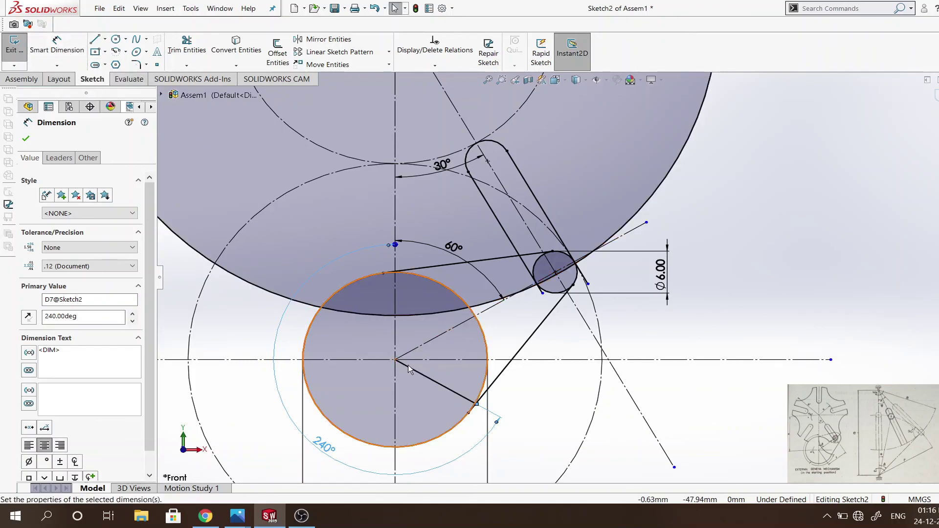
{"action": "left_click", "coordinate": [422, 376]}
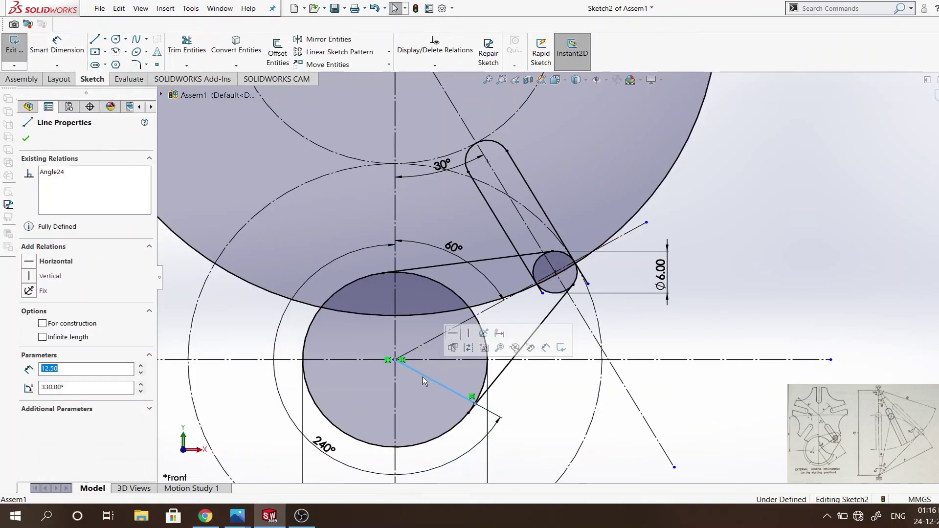
{"action": "left_click", "coordinate": [571, 400]}
{"action": "left_click", "coordinate": [116, 51]}
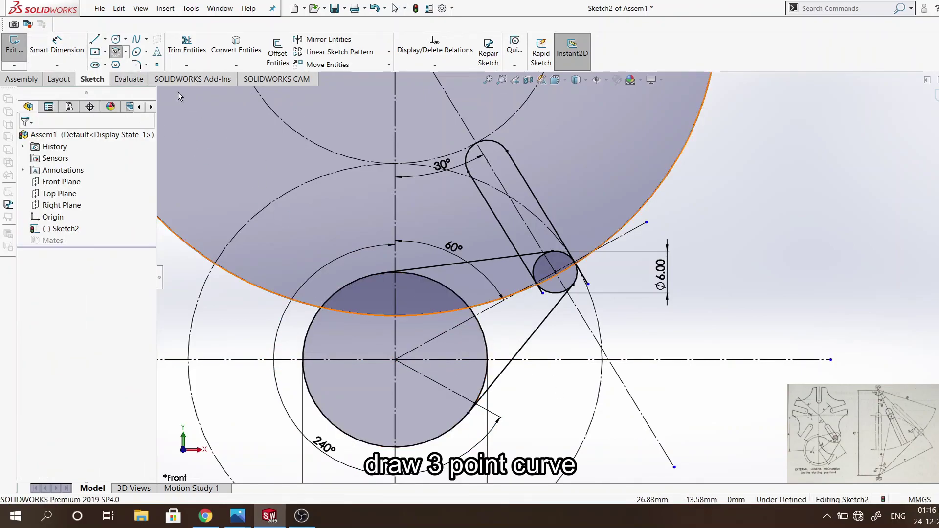
Draw a three-point arc across the small crank circle
{"action": "left_click", "coordinate": [126, 52]}
{"action": "left_click", "coordinate": [130, 89]}
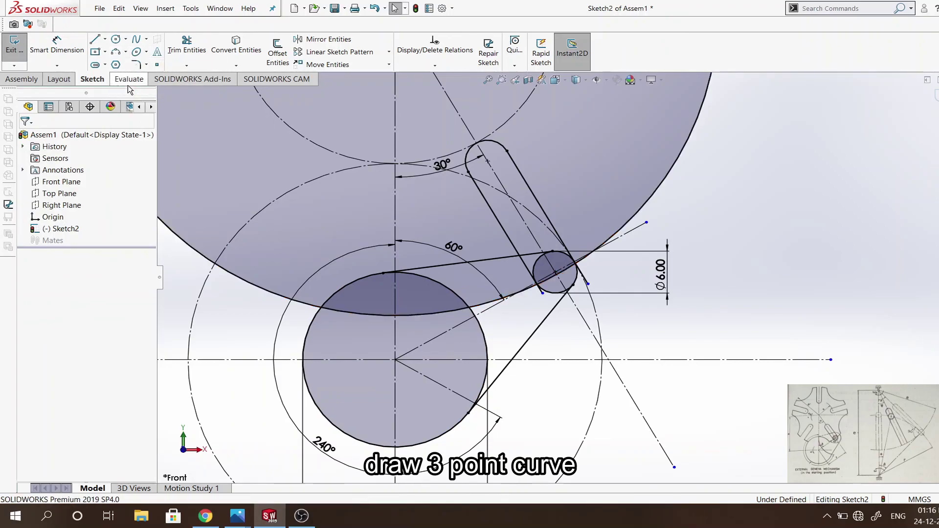
{"action": "left_click", "coordinate": [396, 273]}
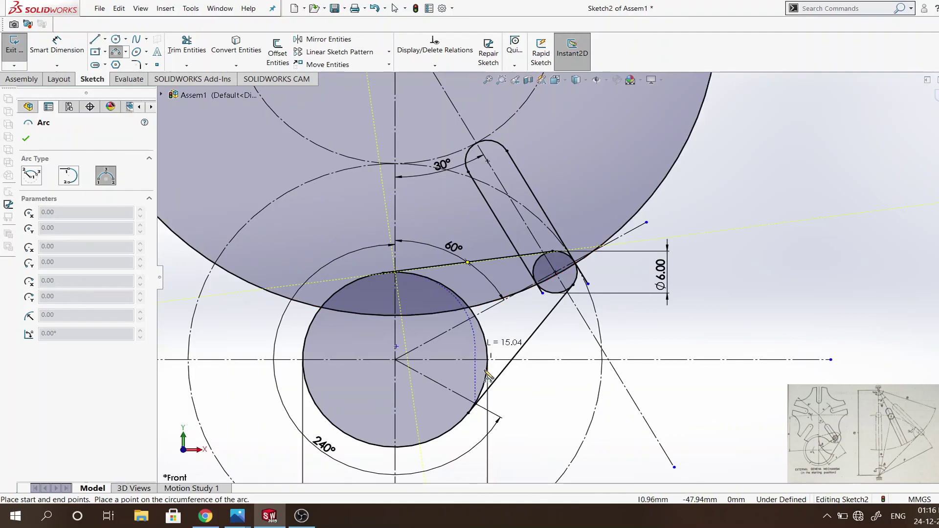
{"action": "left_click", "coordinate": [474, 402]}
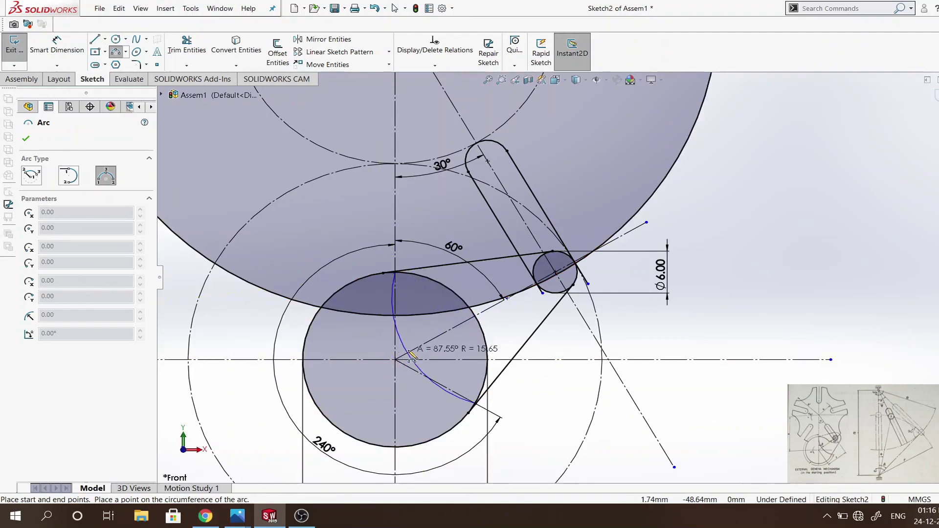
{"action": "left_click", "coordinate": [423, 330]}
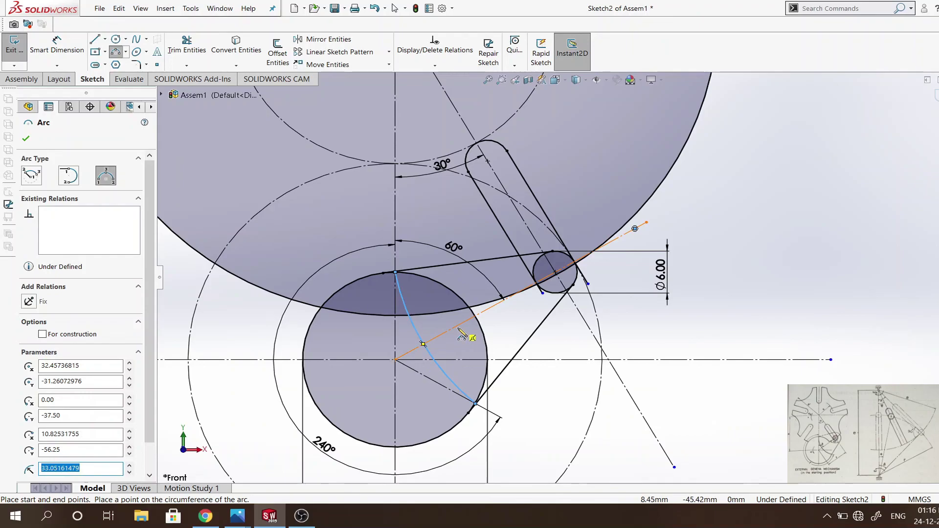
{"action": "key", "text": "Escape"}
Make the arc's radius equal to the R43.71 wheel circle
{"action": "left_click", "coordinate": [417, 327]}
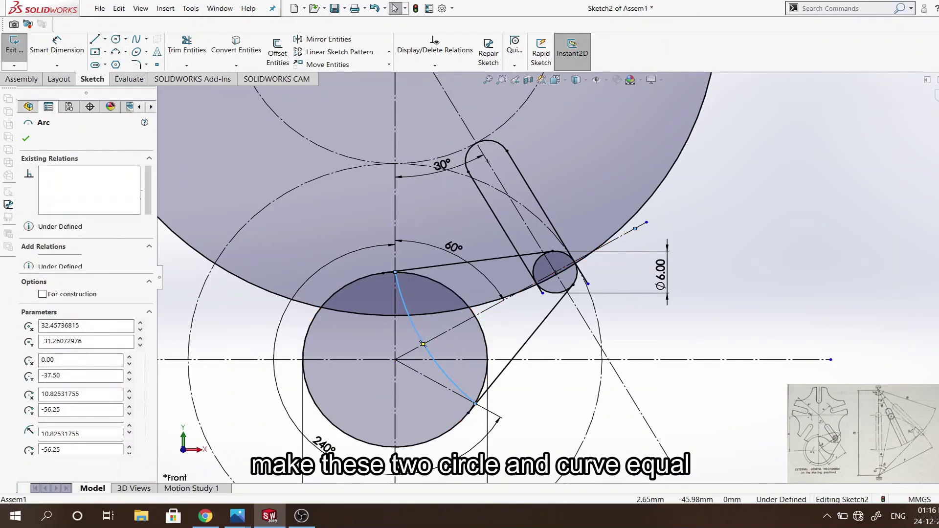
{"action": "left_click", "coordinate": [423, 314], "text": "ctrl"}
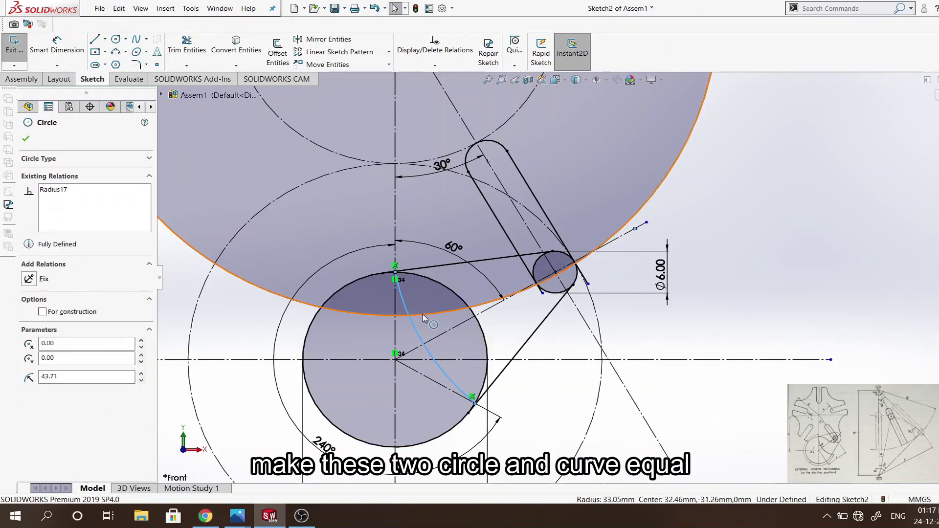
{"action": "left_click", "coordinate": [31, 355]}
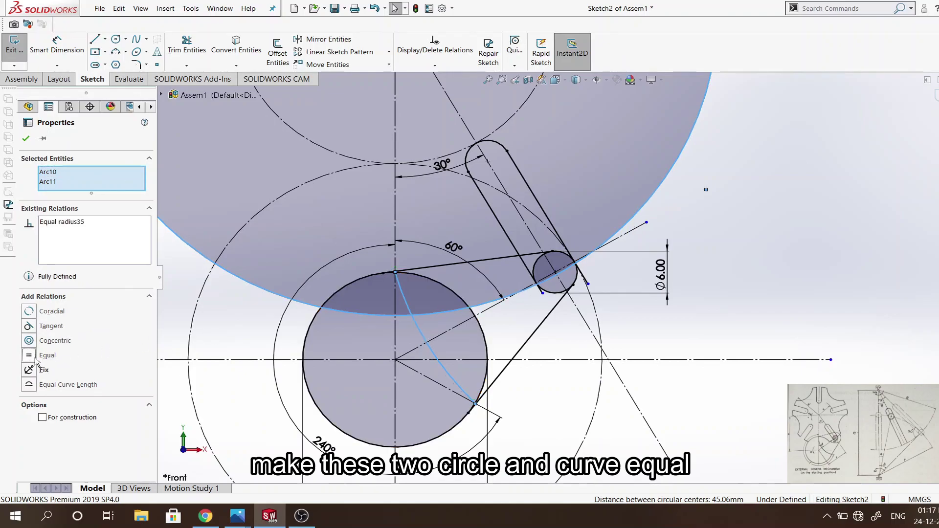
{"action": "left_click", "coordinate": [863, 237]}
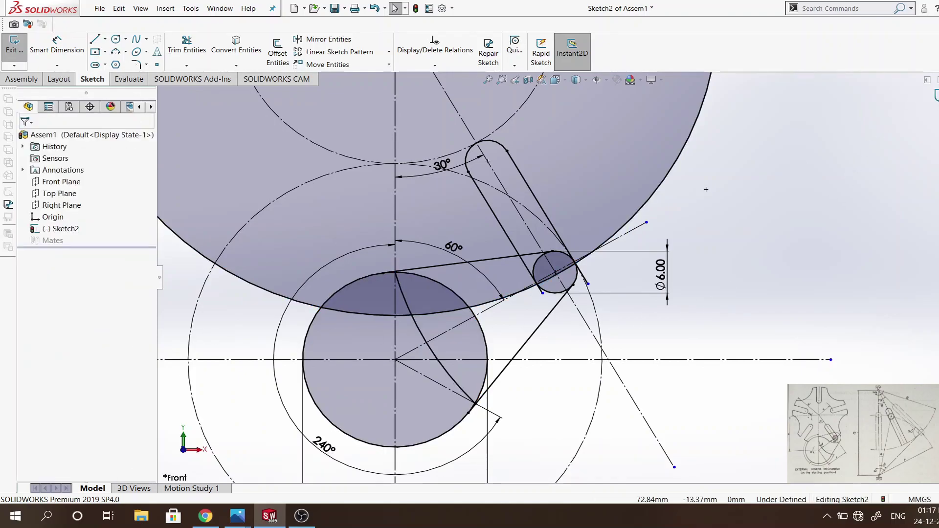
Insert a new part through Insert Components and rename Part1 to 'Geneva mechanism'
{"action": "key", "text": "f"}
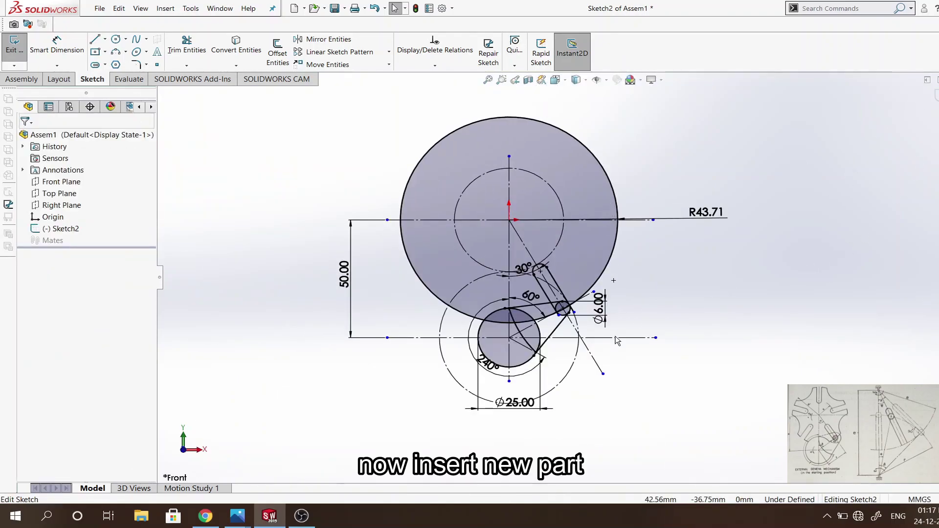
{"action": "scroll", "coordinate": [616, 341], "scroll_direction": "down", "scroll_amount": 3}
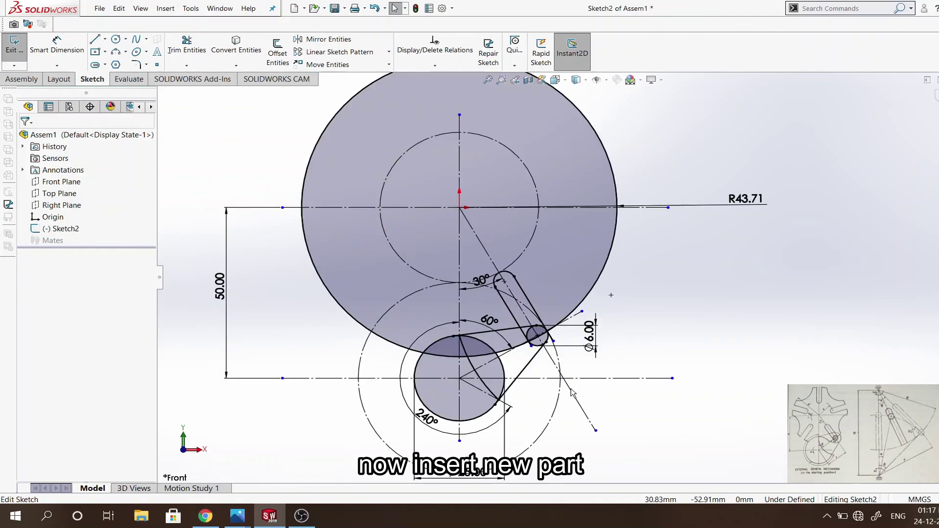
{"action": "left_click", "coordinate": [89, 90]}
{"action": "left_click", "coordinate": [125, 209]}
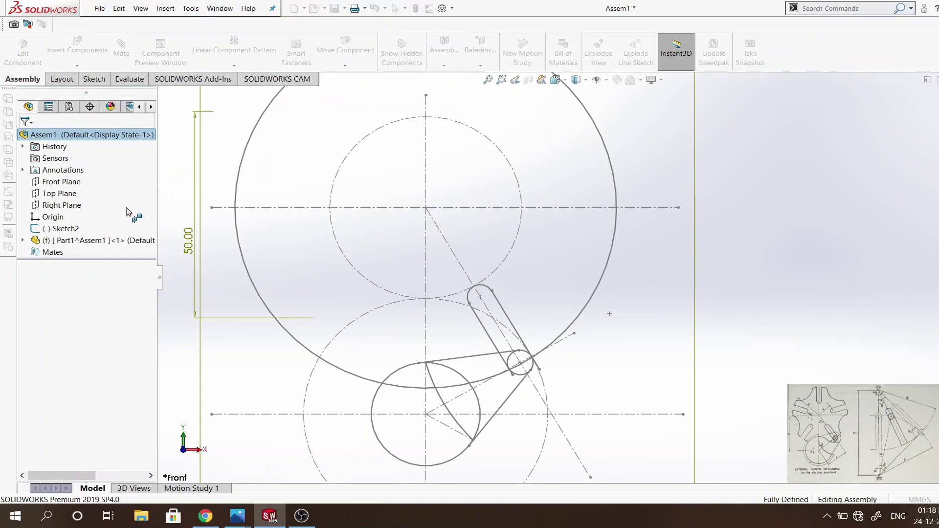
{"action": "right_click", "coordinate": [68, 242]}
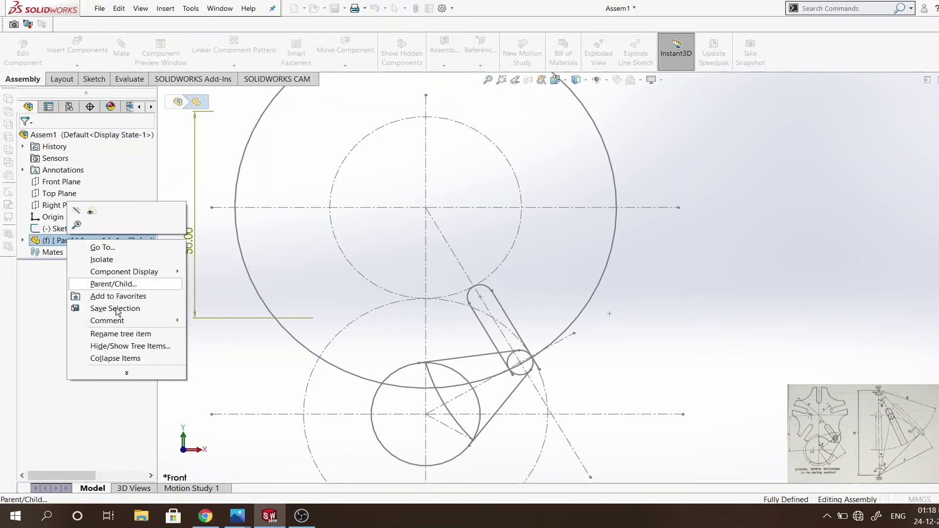
{"action": "left_click", "coordinate": [127, 335]}
{"action": "type", "text": "Gen"}
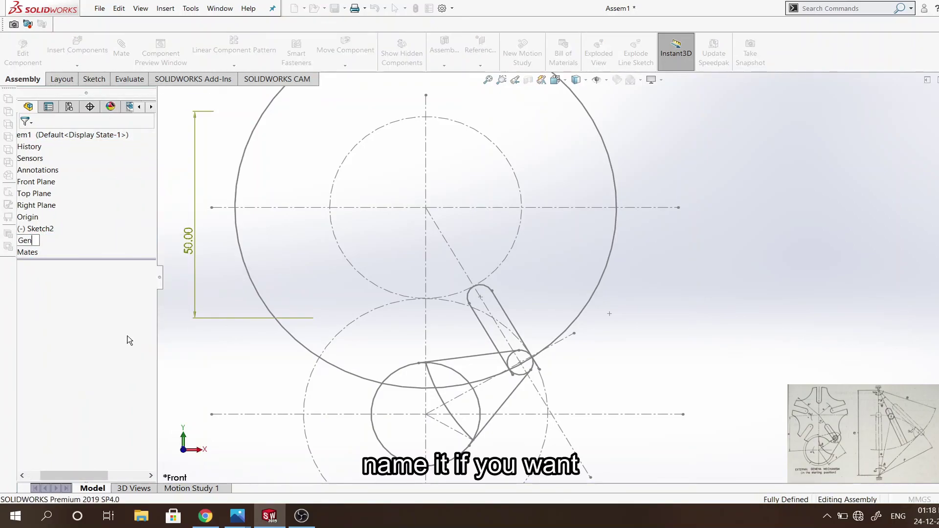
{"action": "type", "text": "eva mechanism"}
{"action": "key", "text": "Return"}
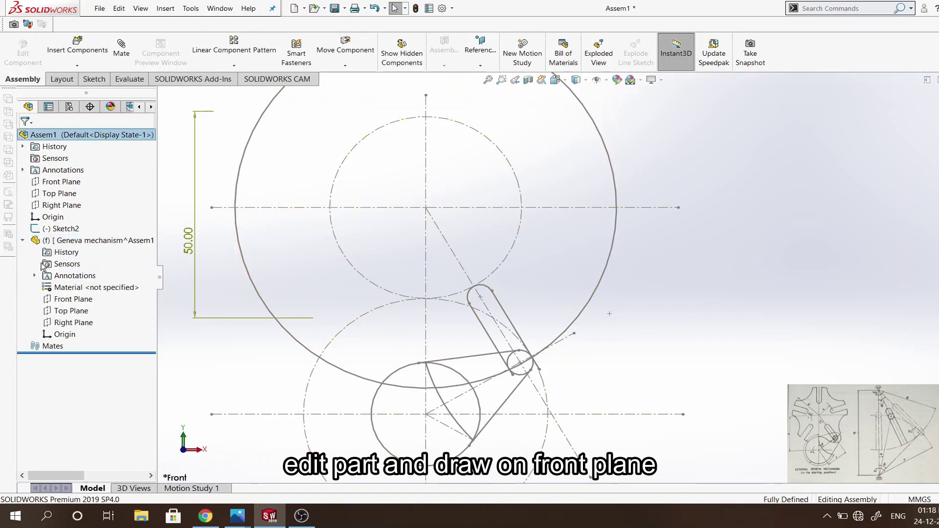
{"action": "left_click", "coordinate": [480, 311]}
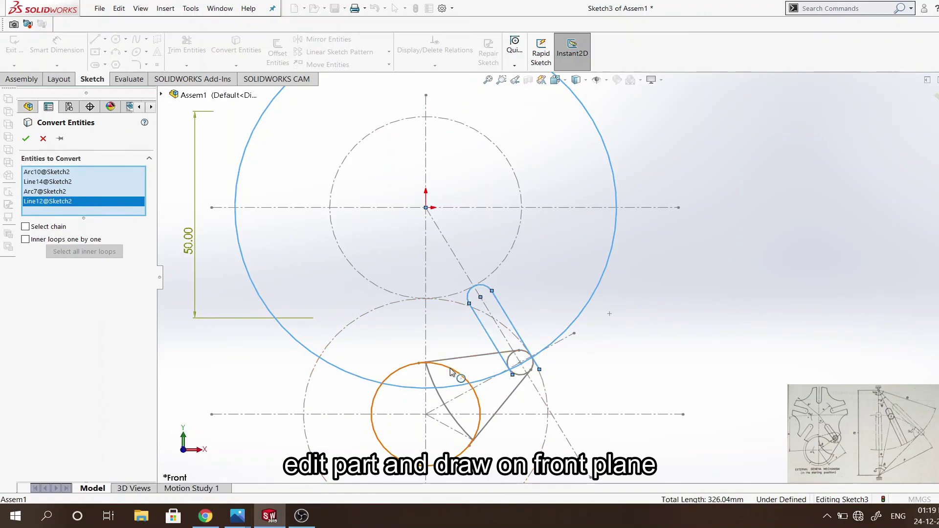
{"action": "left_click", "coordinate": [462, 379]}
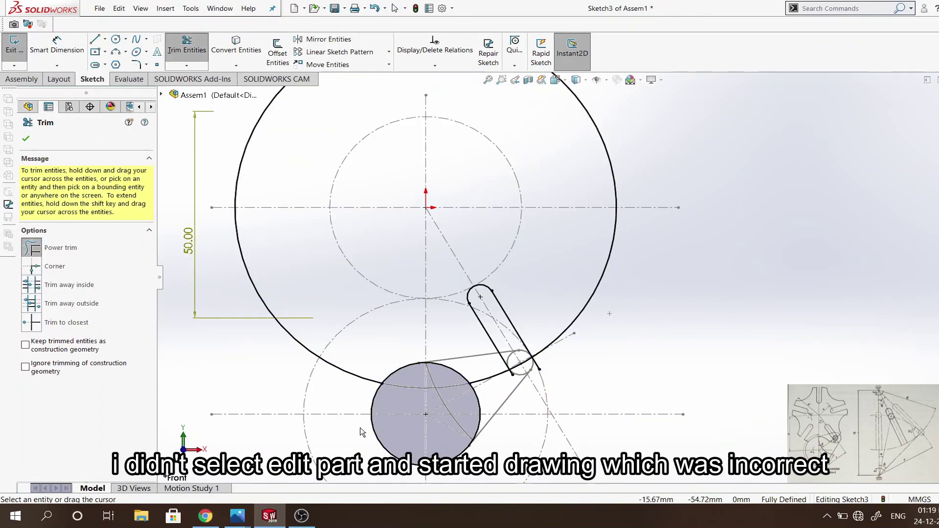
{"action": "scroll", "coordinate": [514, 391], "scroll_direction": "down", "scroll_amount": 4}
{"action": "scroll", "coordinate": [522, 339], "scroll_direction": "up", "scroll_amount": 3}
{"action": "scroll", "coordinate": [556, 307], "scroll_direction": "up", "scroll_amount": 2}
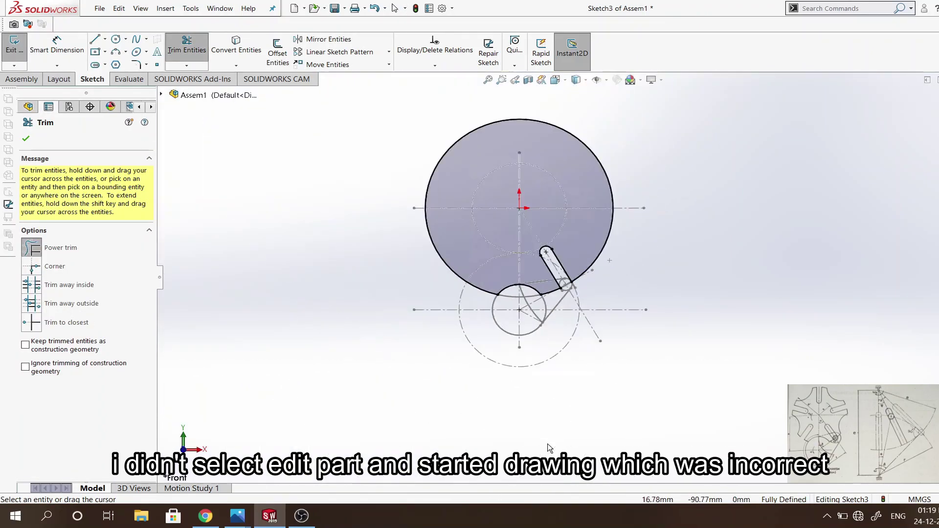
{"action": "key", "text": "Escape"}
{"action": "left_click", "coordinate": [389, 51]}
{"action": "left_click", "coordinate": [347, 76]}
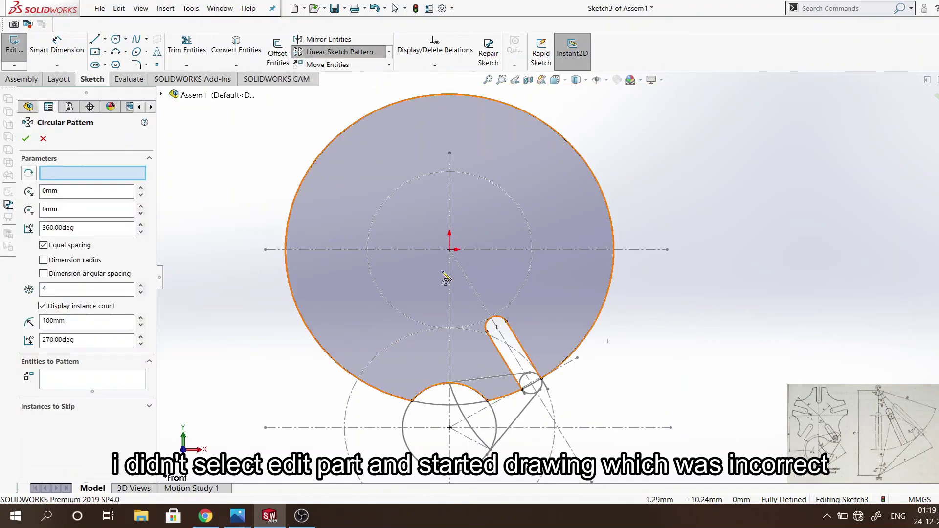
{"action": "left_click", "coordinate": [515, 360]}
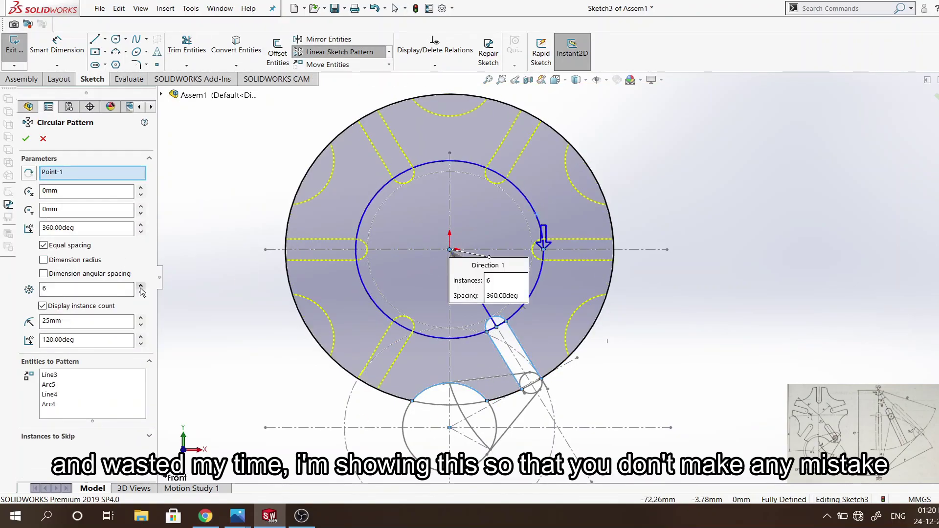
{"action": "left_click", "coordinate": [26, 139]}
{"action": "left_click", "coordinate": [186, 49]}
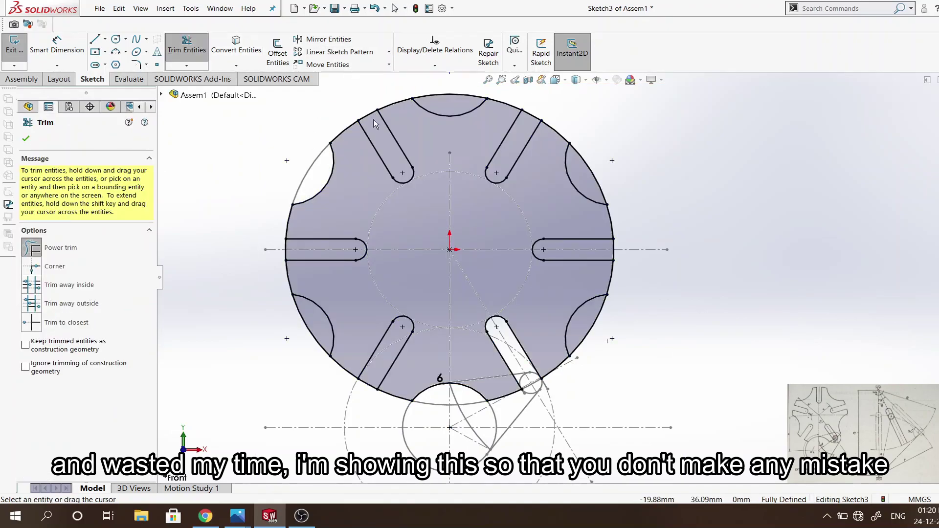
{"action": "mouse_move", "coordinate": [374, 120]}
{"action": "left_mouse_down"}
{"action": "mouse_move", "coordinate": [281, 244]}
{"action": "mouse_move", "coordinate": [583, 169]}
{"action": "left_mouse_up"}
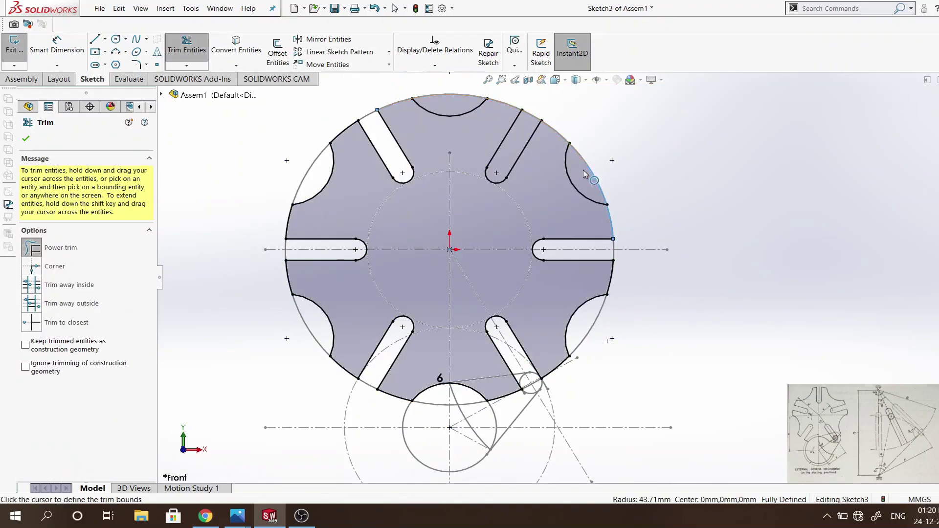
{"action": "key", "text": "Escape"}
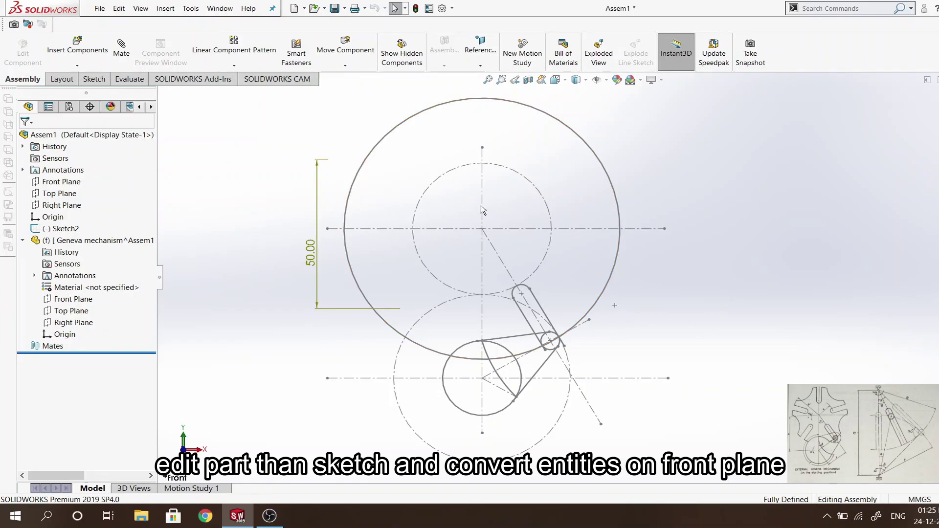
Edit the Geneva mechanism part and start a sketch on its Front Plane
{"action": "right_click", "coordinate": [67, 240]}
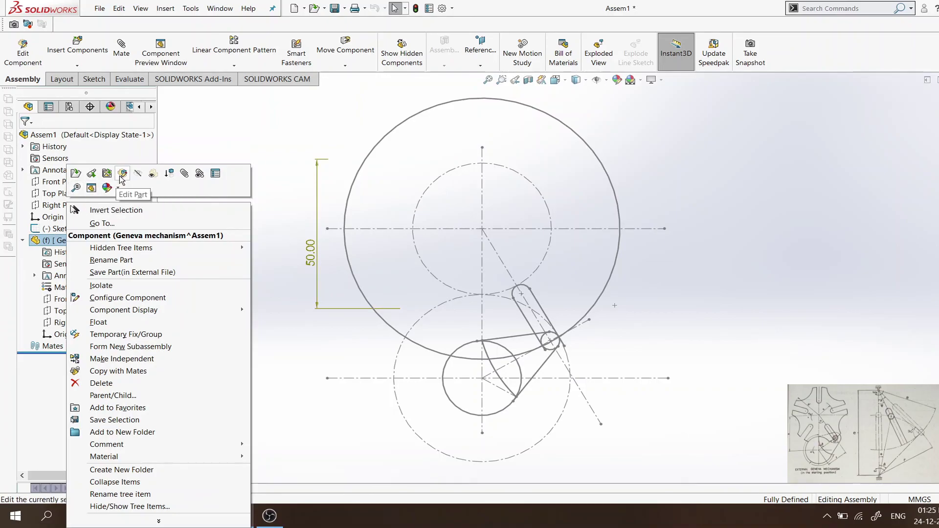
{"action": "left_click", "coordinate": [90, 189]}
{"action": "left_click", "coordinate": [71, 299]}
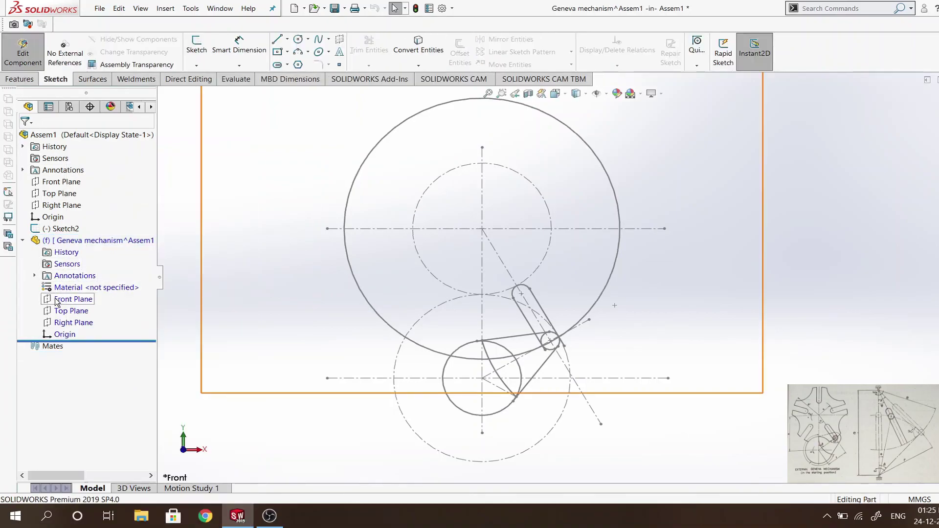
{"action": "left_click", "coordinate": [64, 283]}
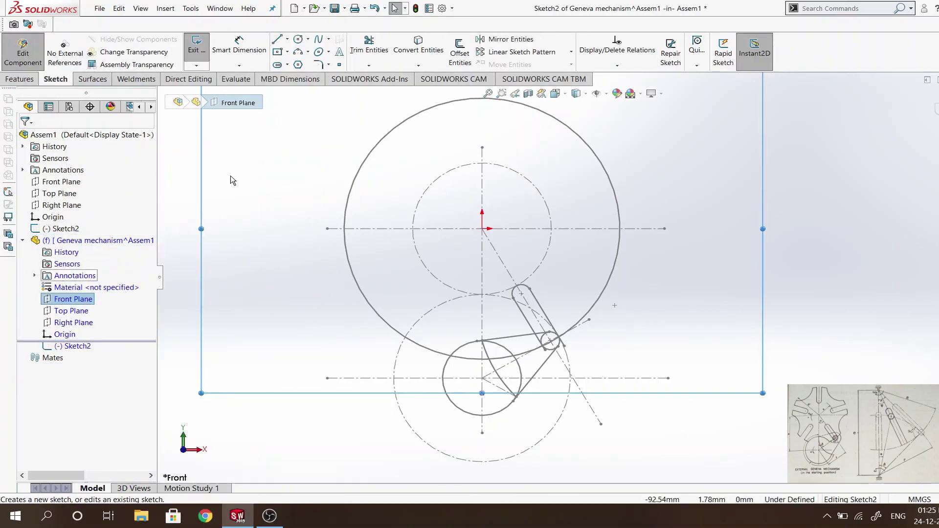
Convert the large wheel circle, small circle, slot line and slot end arc into the sketch
{"action": "left_click", "coordinate": [418, 49]}
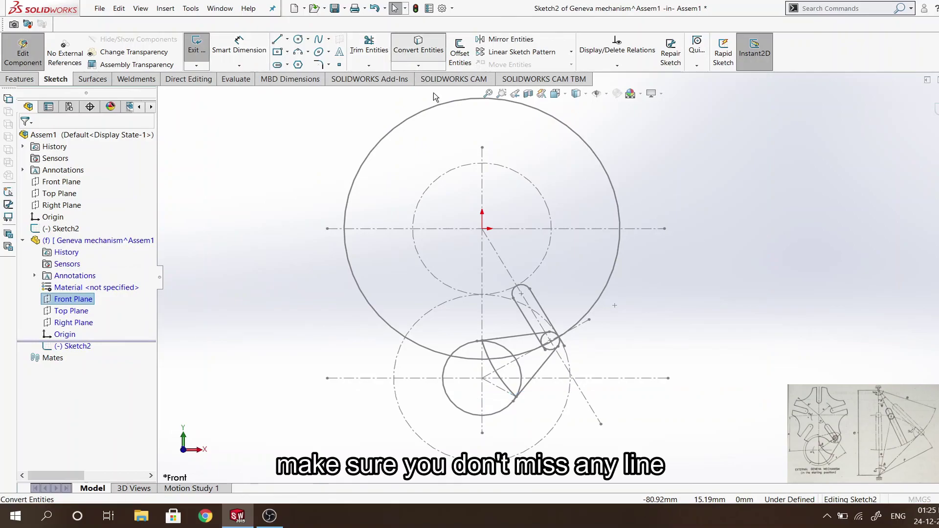
{"action": "left_click", "coordinate": [440, 106]}
{"action": "left_click", "coordinate": [474, 345]}
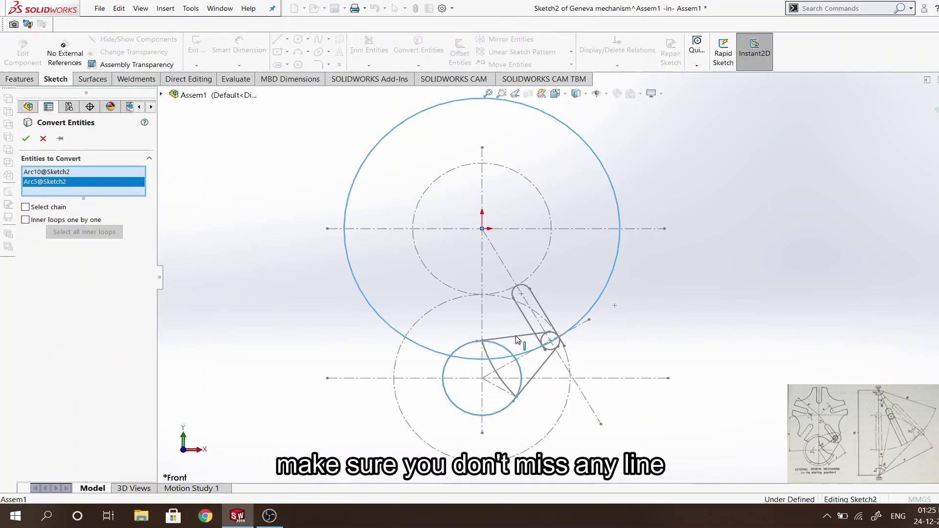
{"action": "left_click", "coordinate": [536, 336]}
{"action": "left_click", "coordinate": [527, 288]}
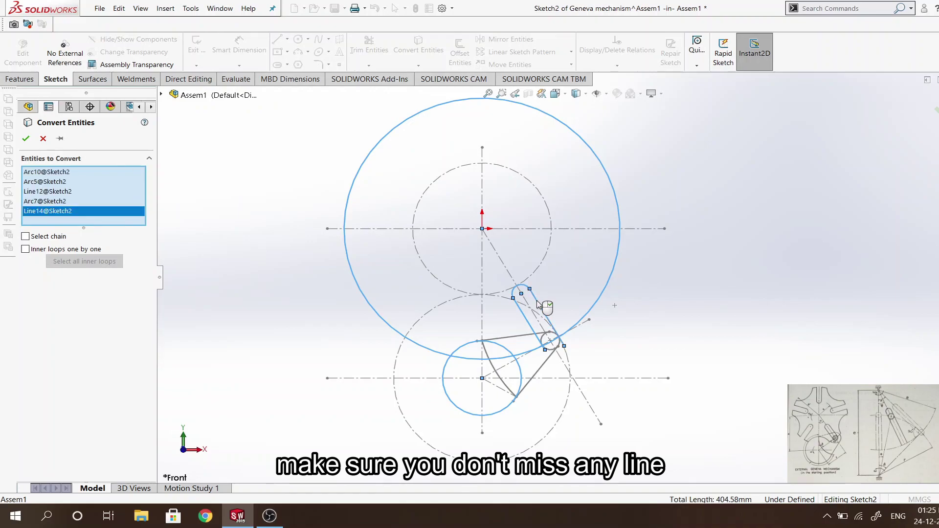
{"action": "left_click", "coordinate": [25, 138]}
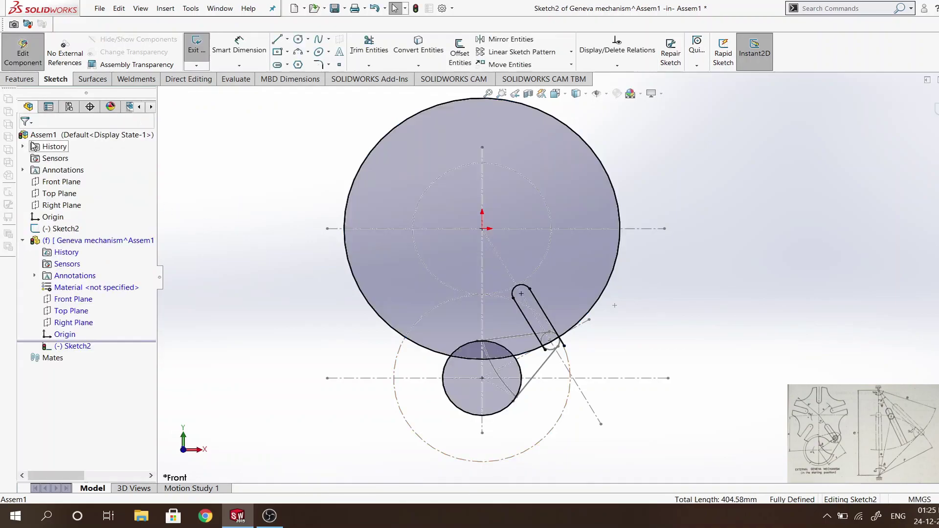
{"action": "left_click", "coordinate": [364, 45]}
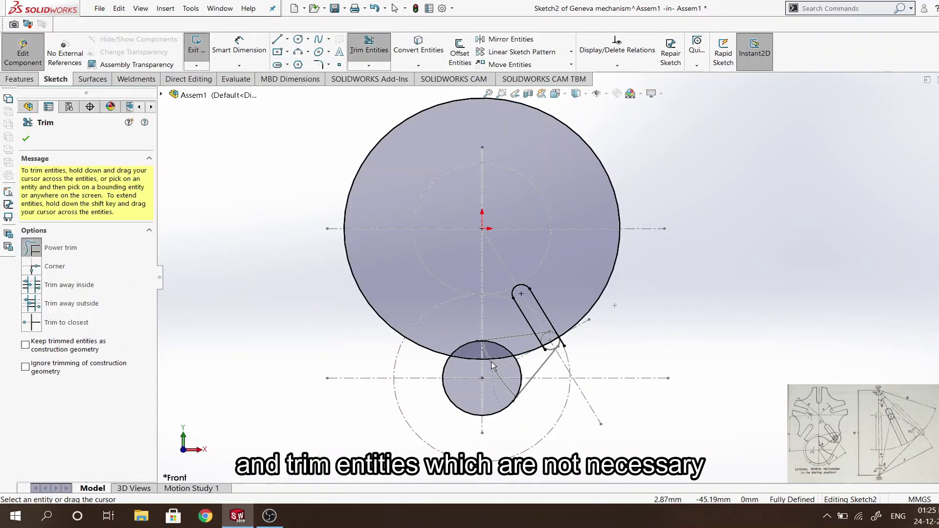
Trim away the overlap between the wheel and small circles, leaving one clean slot
{"action": "left_click_drag", "start_coordinate": [519, 373], "coordinate": [549, 341]}
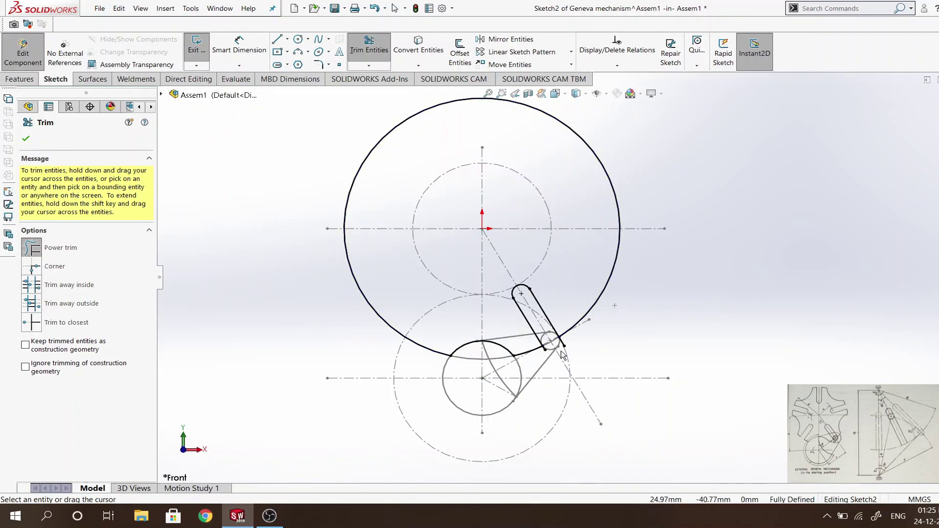
{"action": "scroll", "coordinate": [546, 338], "scroll_direction": "down", "scroll_amount": 2}
{"action": "scroll", "coordinate": [533, 330], "scroll_direction": "down", "scroll_amount": 2}
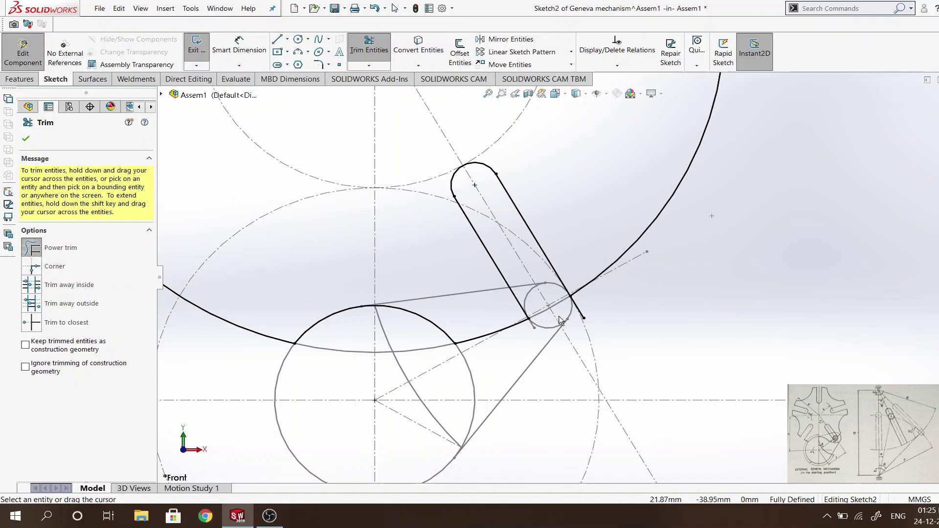
{"action": "scroll", "coordinate": [589, 305], "scroll_direction": "up", "scroll_amount": 2}
{"action": "scroll", "coordinate": [590, 352], "scroll_direction": "up", "scroll_amount": 1}
{"action": "scroll", "coordinate": [590, 397], "scroll_direction": "up", "scroll_amount": 1}
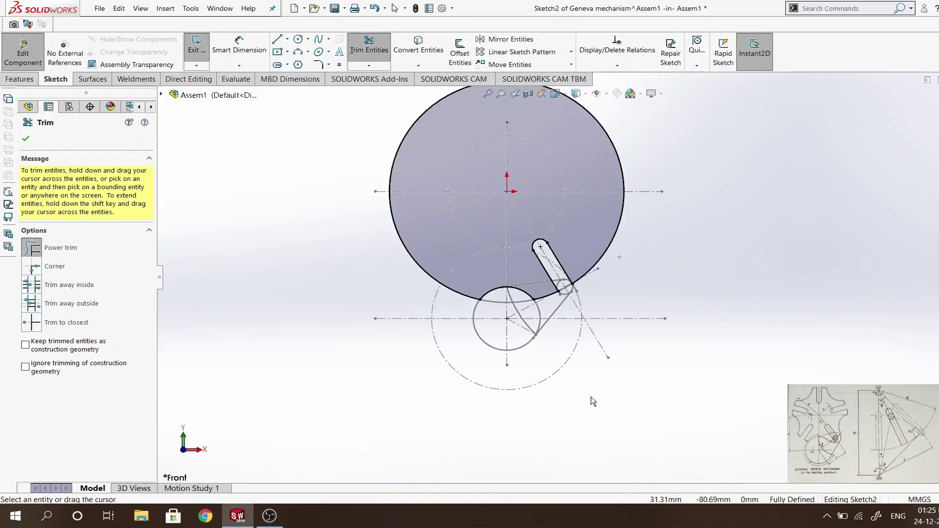
{"action": "scroll", "coordinate": [591, 397], "scroll_direction": "up", "scroll_amount": 1}
{"action": "scroll", "coordinate": [565, 254], "scroll_direction": "down", "scroll_amount": 1}
{"action": "scroll", "coordinate": [563, 245], "scroll_direction": "down", "scroll_amount": 1}
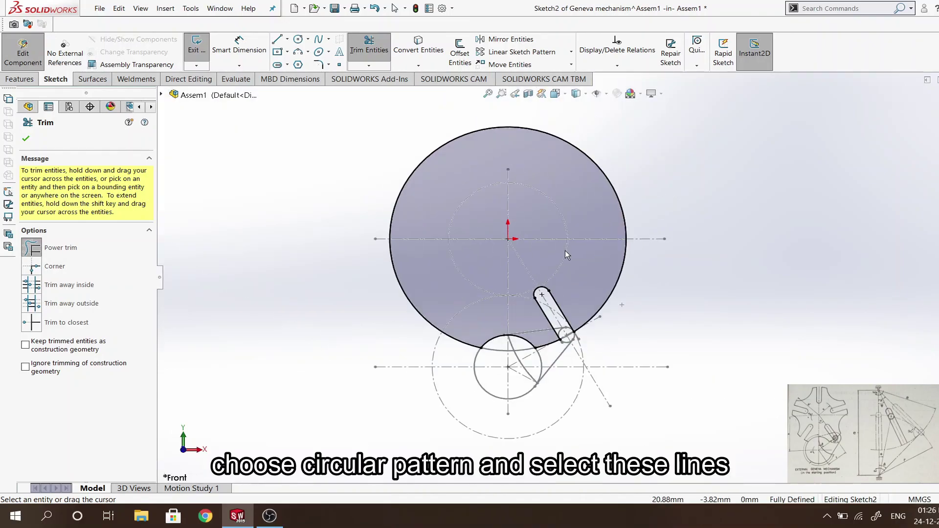
{"action": "scroll", "coordinate": [565, 251], "scroll_direction": "down", "scroll_amount": 1}
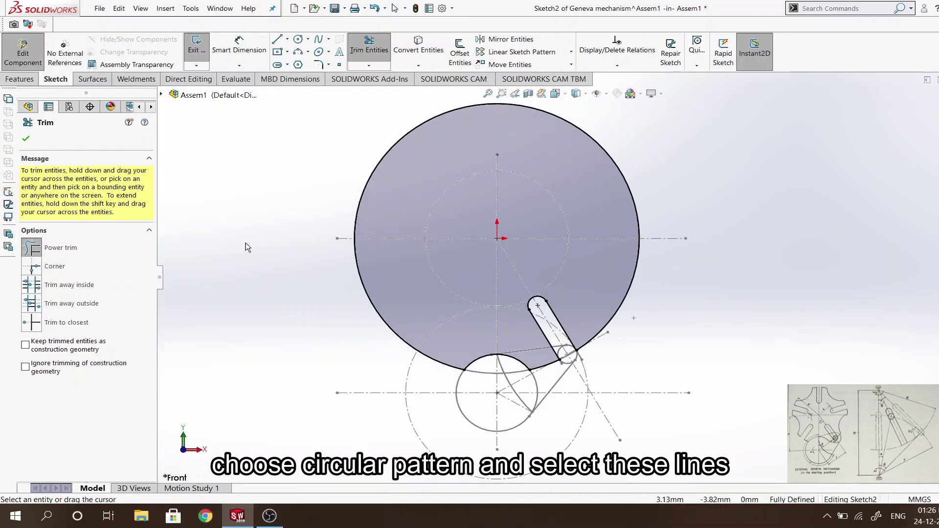
{"action": "left_click", "coordinate": [28, 136]}
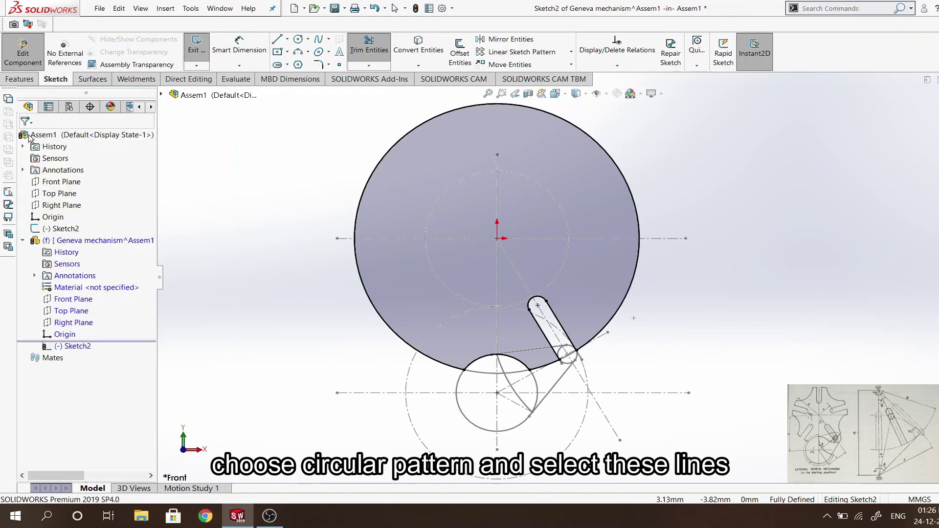
Circular-pattern the slot's two lines and two arcs into 6 instances around the centre
{"action": "left_click", "coordinate": [571, 52]}
{"action": "left_click", "coordinate": [561, 78]}
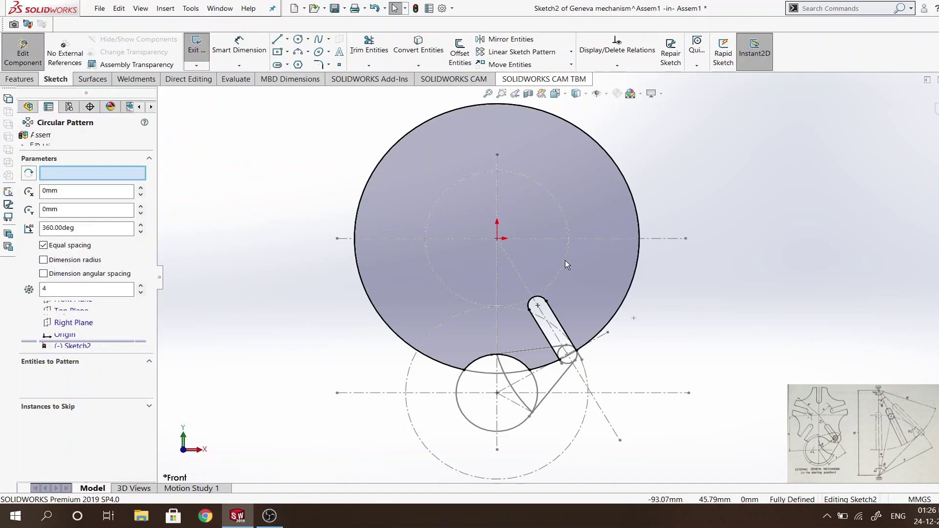
{"action": "left_click", "coordinate": [557, 321]}
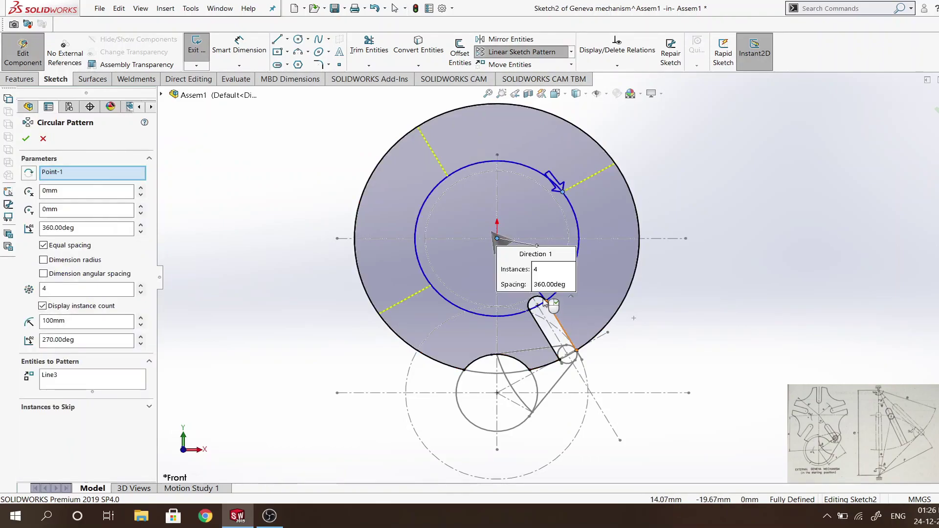
{"action": "left_click", "coordinate": [537, 302]}
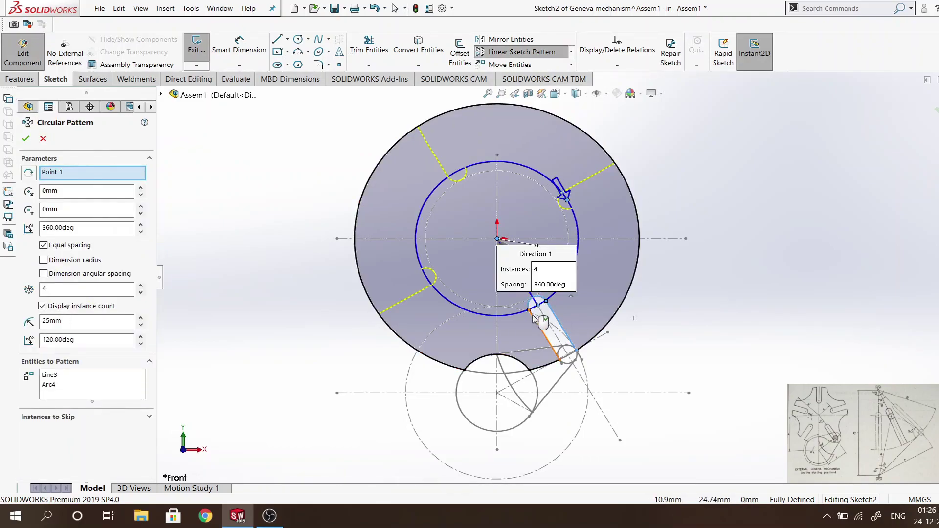
{"action": "left_click", "coordinate": [534, 318]}
{"action": "left_click", "coordinate": [516, 363]}
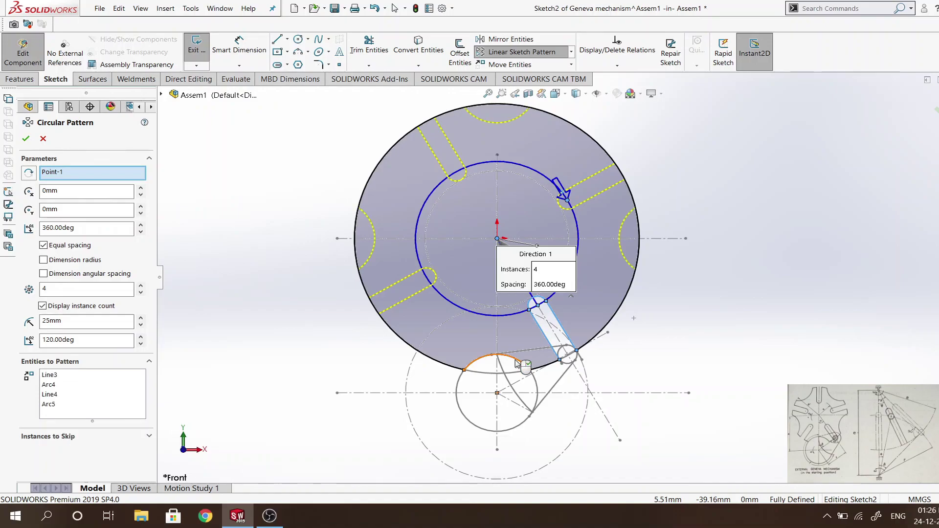
{"action": "left_click", "coordinate": [140, 286]}
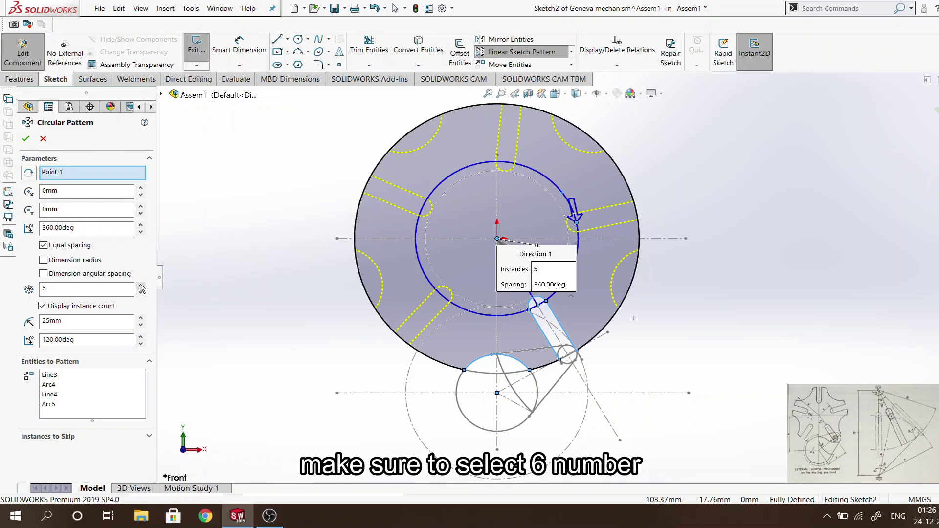
{"action": "left_click", "coordinate": [26, 140]}
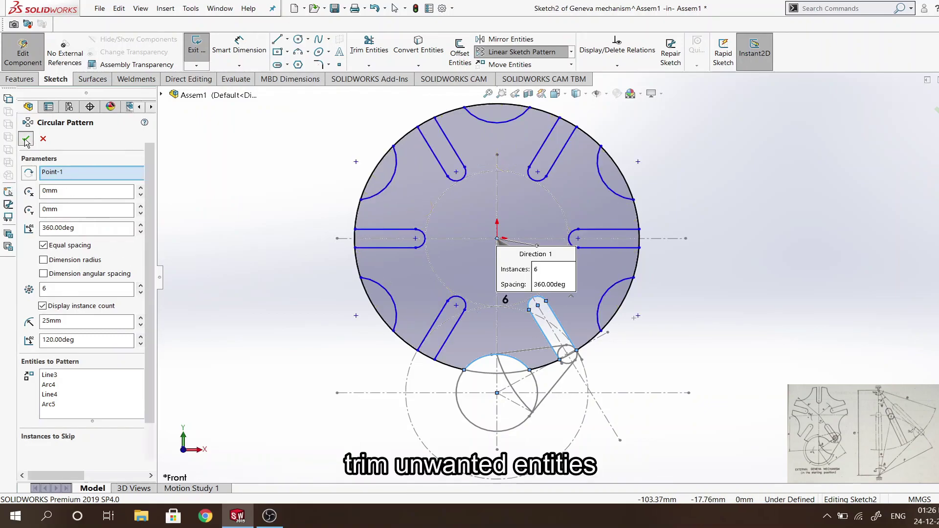
Trim the leftover outer-circle segments across each slot opening
{"action": "left_click", "coordinate": [369, 47]}
{"action": "mouse_move", "coordinate": [379, 178]}
{"action": "left_mouse_down"}
{"action": "mouse_move", "coordinate": [426, 351]}
{"action": "mouse_move", "coordinate": [622, 182]}
{"action": "mouse_move", "coordinate": [431, 133]}
{"action": "left_mouse_up"}
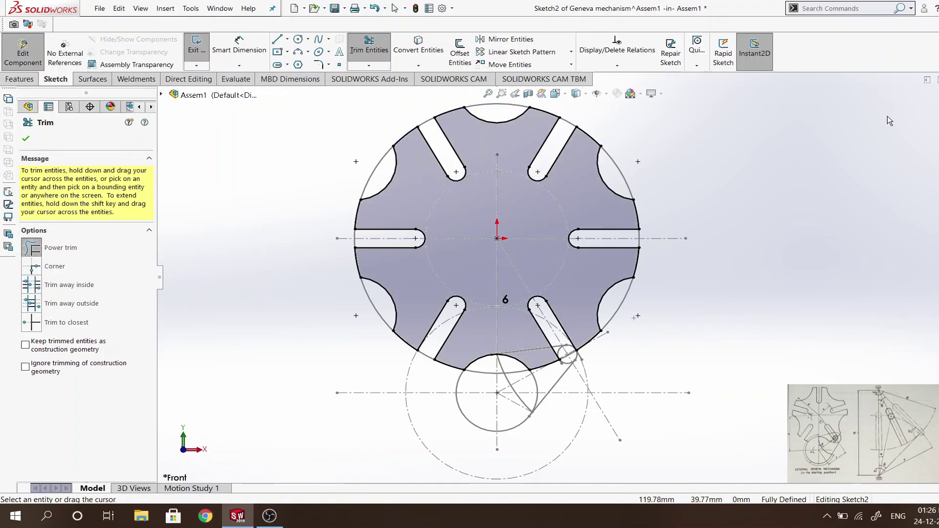
{"action": "key", "text": "Escape"}
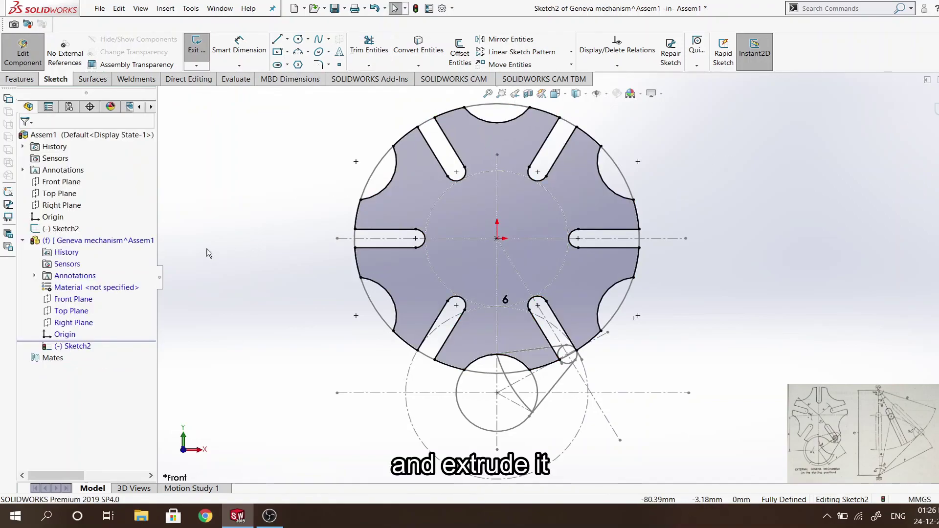
Boss-extrude the six-slot sketch 10 mm blind into a solid wheel, then return to Front view
{"action": "left_click", "coordinate": [20, 78]}
{"action": "left_click", "coordinate": [202, 47]}
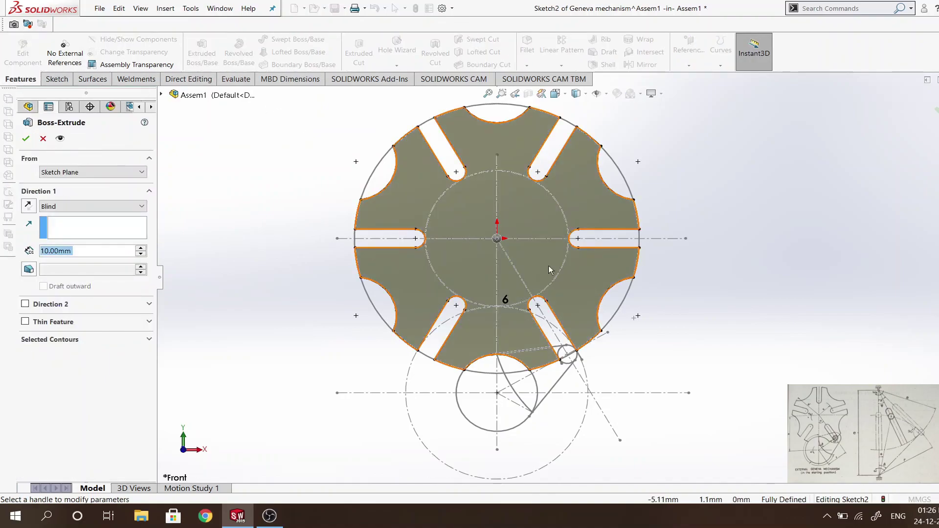
{"action": "middle_click_drag", "start_coordinate": [505, 300], "coordinate": [458, 298]}
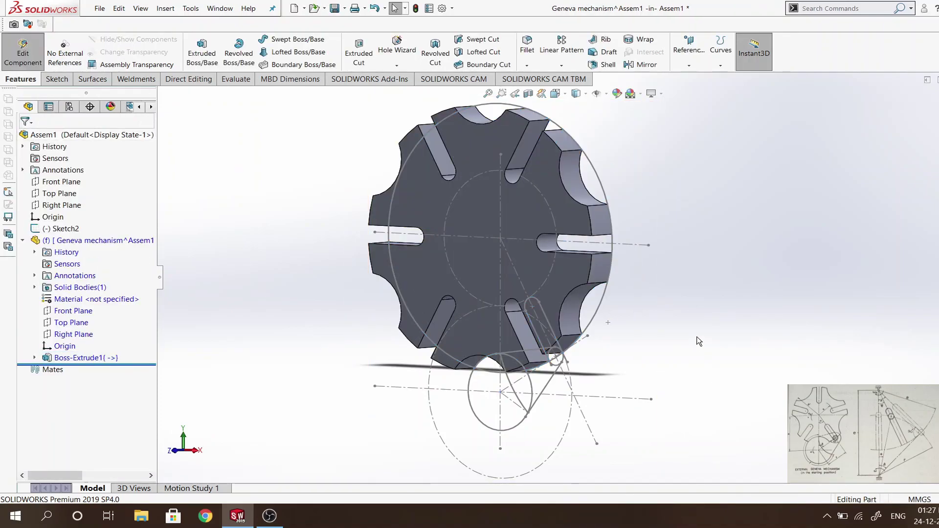
{"action": "key", "text": "space"}
{"action": "left_click", "coordinate": [631, 274]}
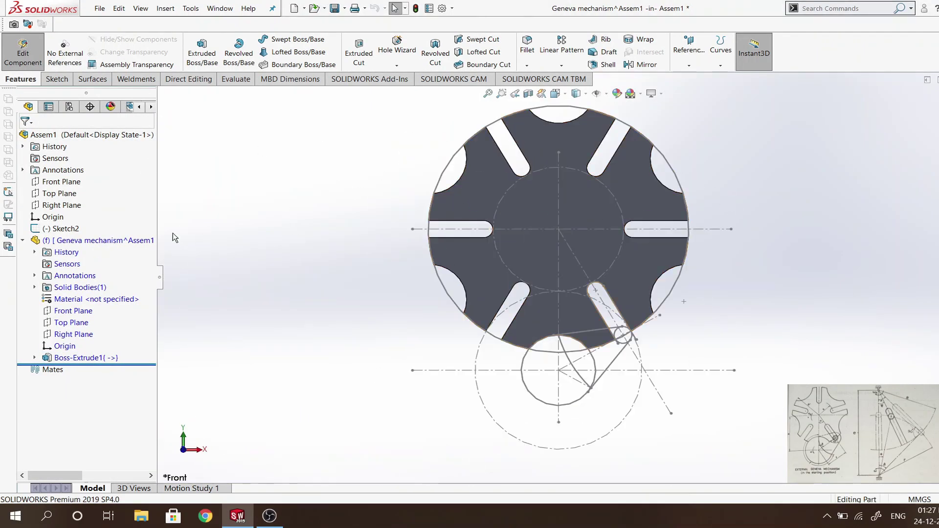
Sketch a 5 mm radius circle centred on the origin on the Front Plane
{"action": "left_click", "coordinate": [73, 311]}
{"action": "left_click", "coordinate": [64, 276]}
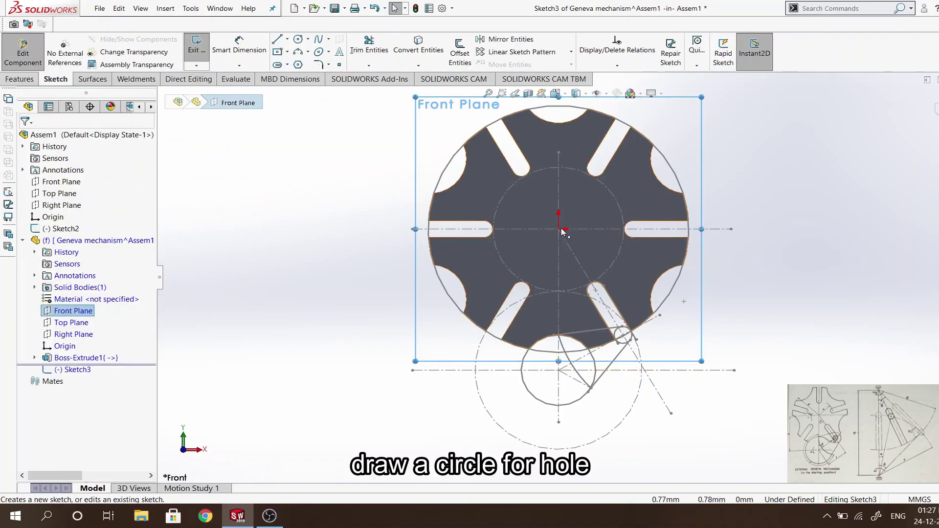
{"action": "left_click", "coordinate": [298, 40]}
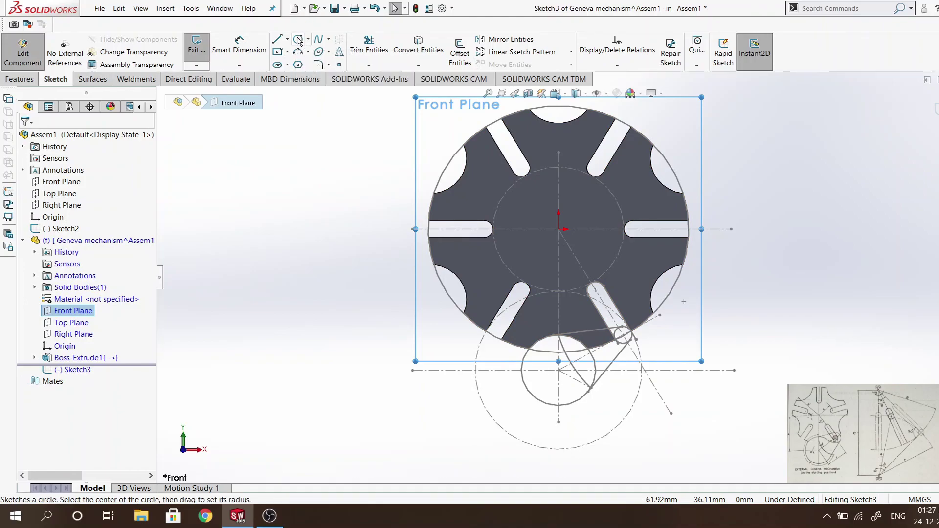
{"action": "left_click", "coordinate": [559, 229]}
{"action": "left_click", "coordinate": [569, 239]}
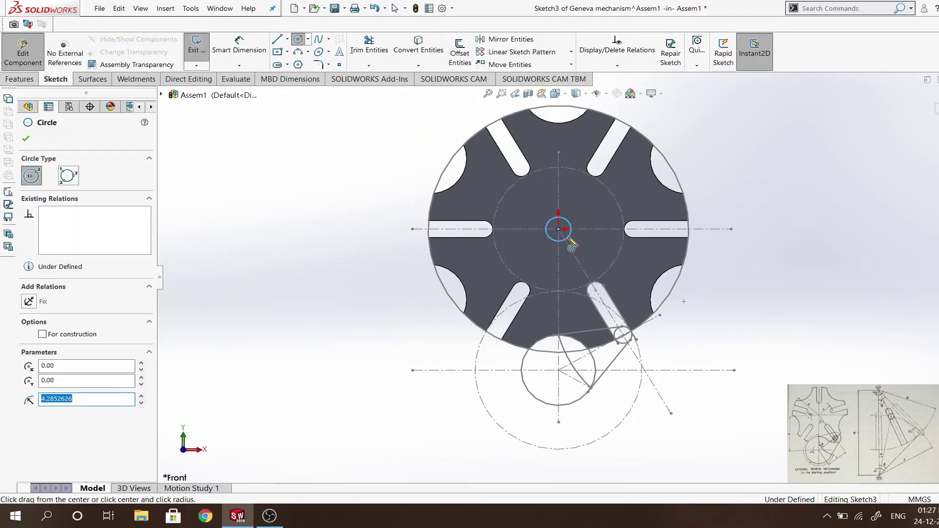
{"action": "type", "text": "5"}
{"action": "key", "text": "Return"}
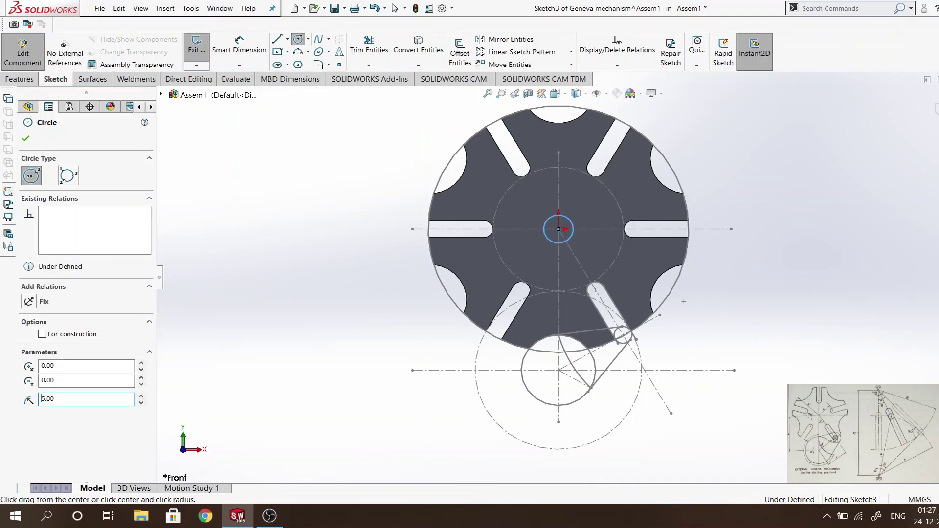
{"action": "left_click", "coordinate": [28, 140]}
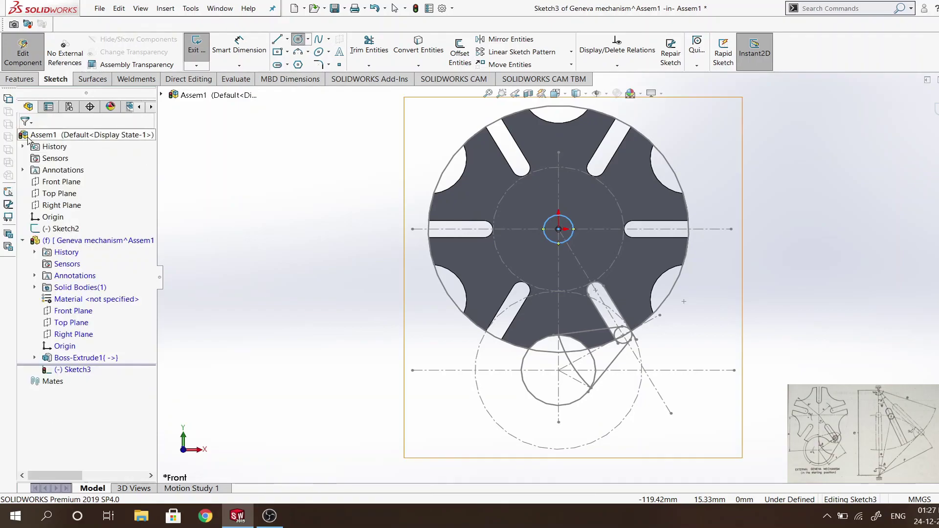
{"action": "left_click", "coordinate": [19, 78]}
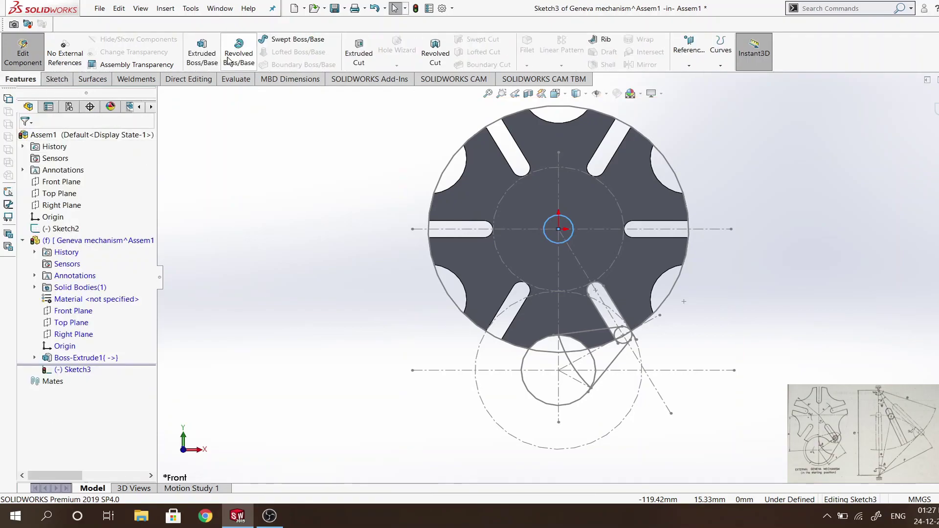
Set up a 10 mm blind extruded cut of the centre circle, reversed into the wheel
{"action": "left_click", "coordinate": [359, 49]}
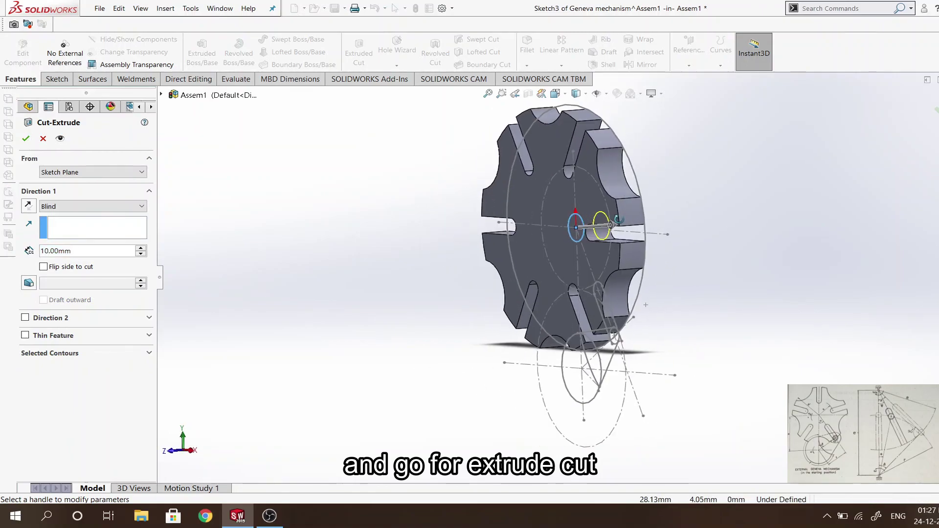
{"action": "middle_click_drag", "start_coordinate": [569, 233], "coordinate": [562, 236]}
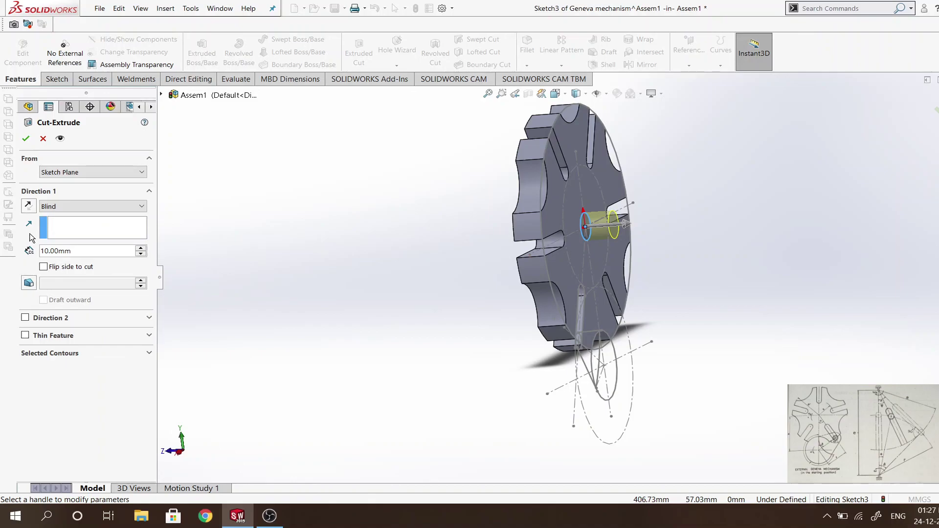
{"action": "left_click", "coordinate": [29, 208]}
{"action": "middle_click_drag", "start_coordinate": [364, 214], "coordinate": [390, 197]}
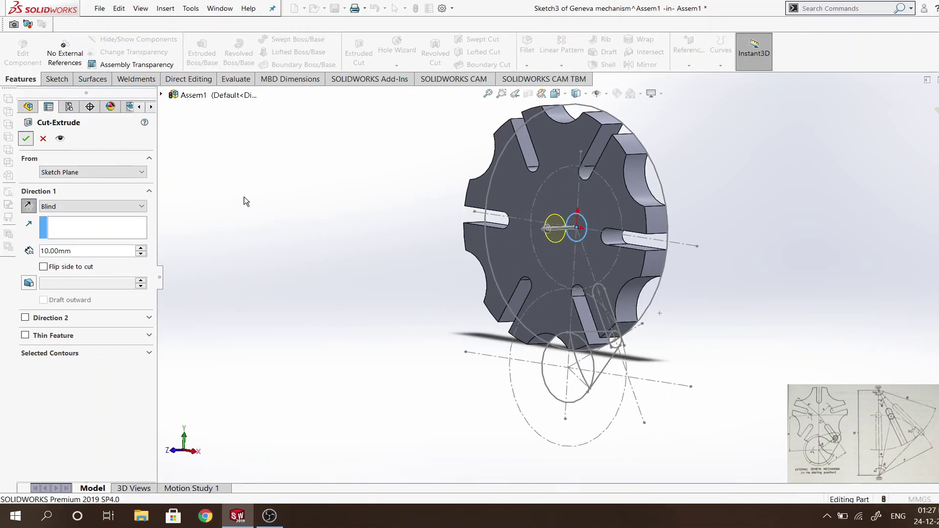
{"action": "key", "text": "space"}
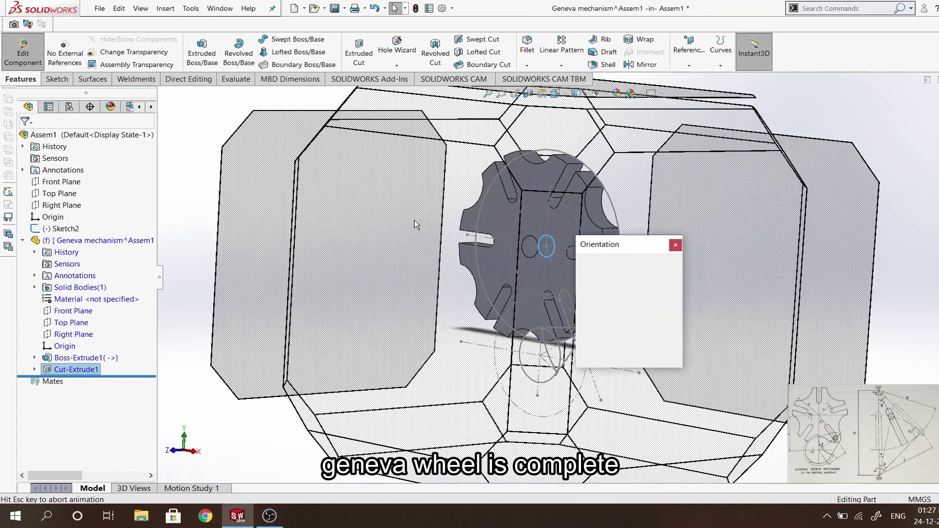
{"action": "key", "text": "Escape"}
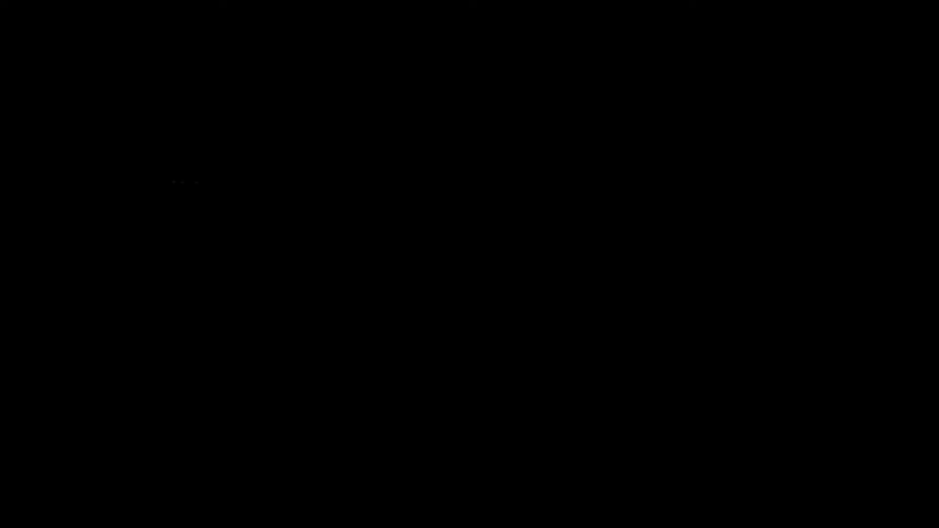